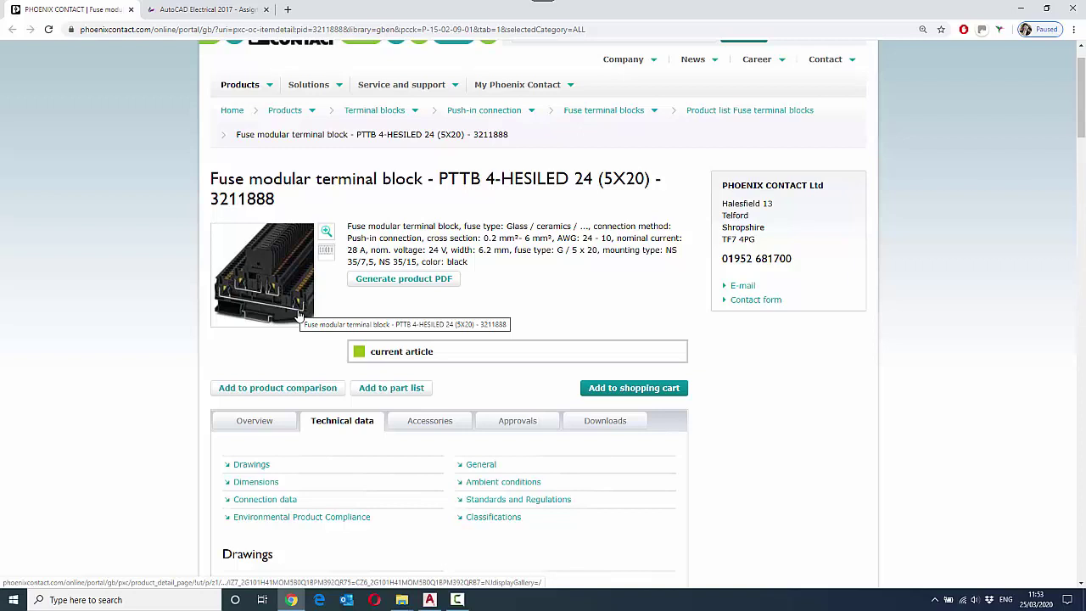
- Examine the PTTB 4-HESILED 24 circuit diagram, and in AutoCAD Electrical the level and pin fields of its catalog record
scroll(298, 315, down, 4)
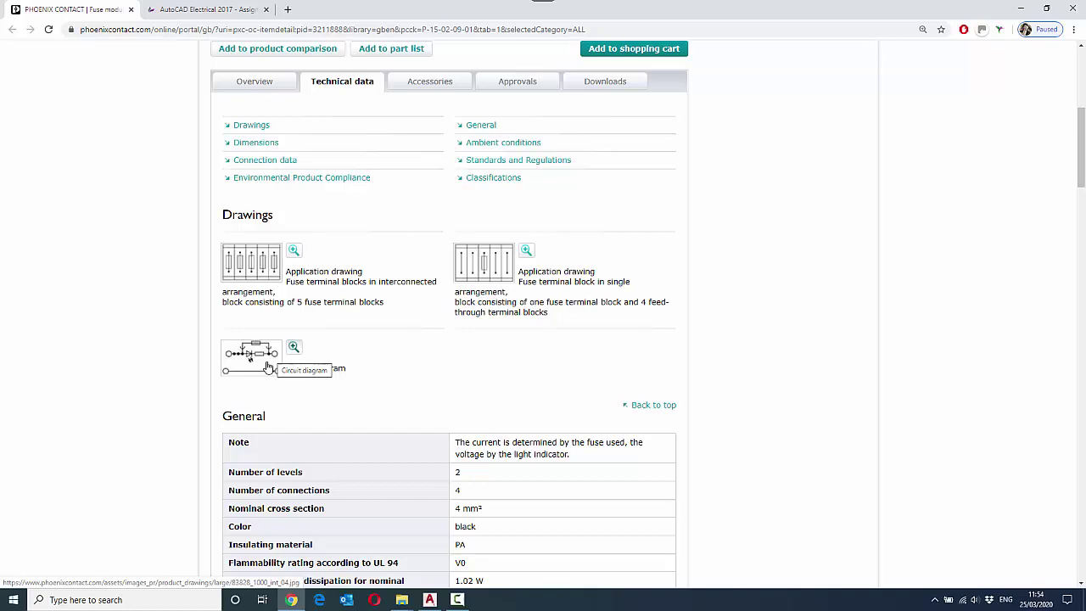
click(471, 600)
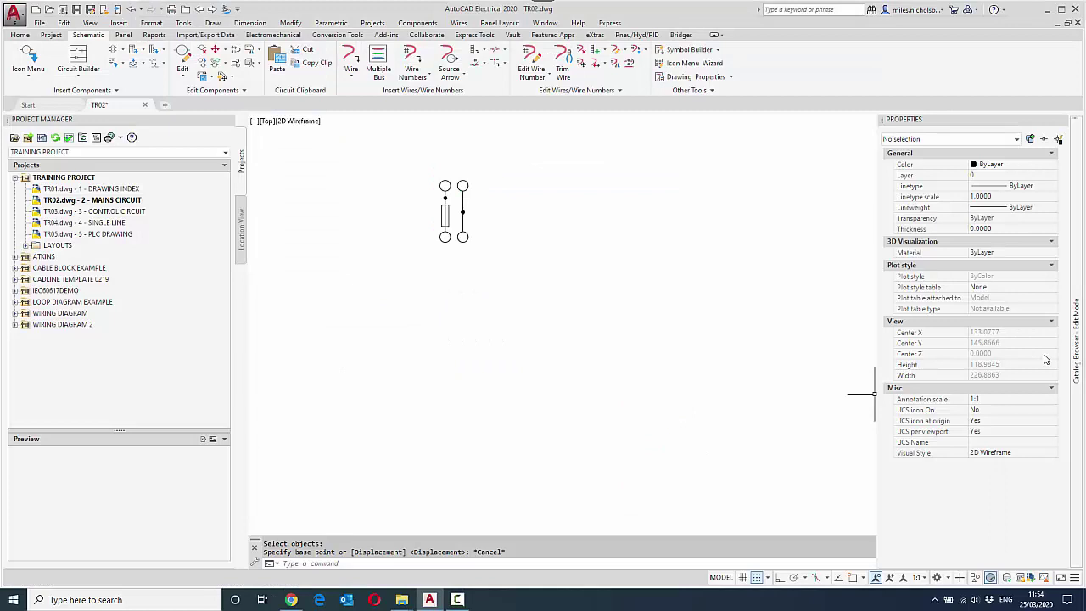
mouse_move(1075, 363)
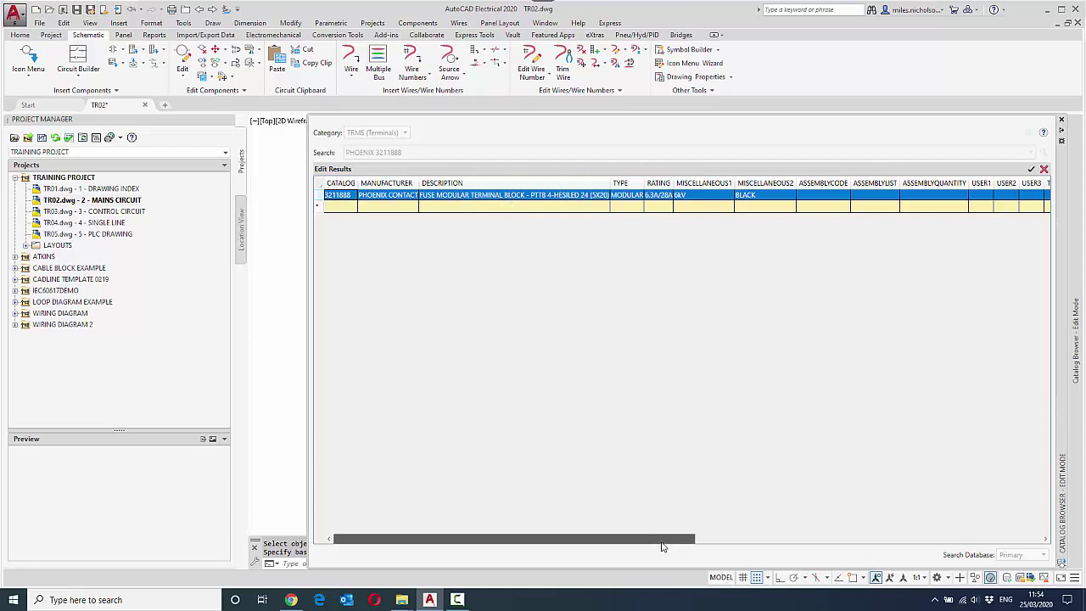
drag(661, 542, 1046, 546)
click(1045, 540)
click(1046, 540)
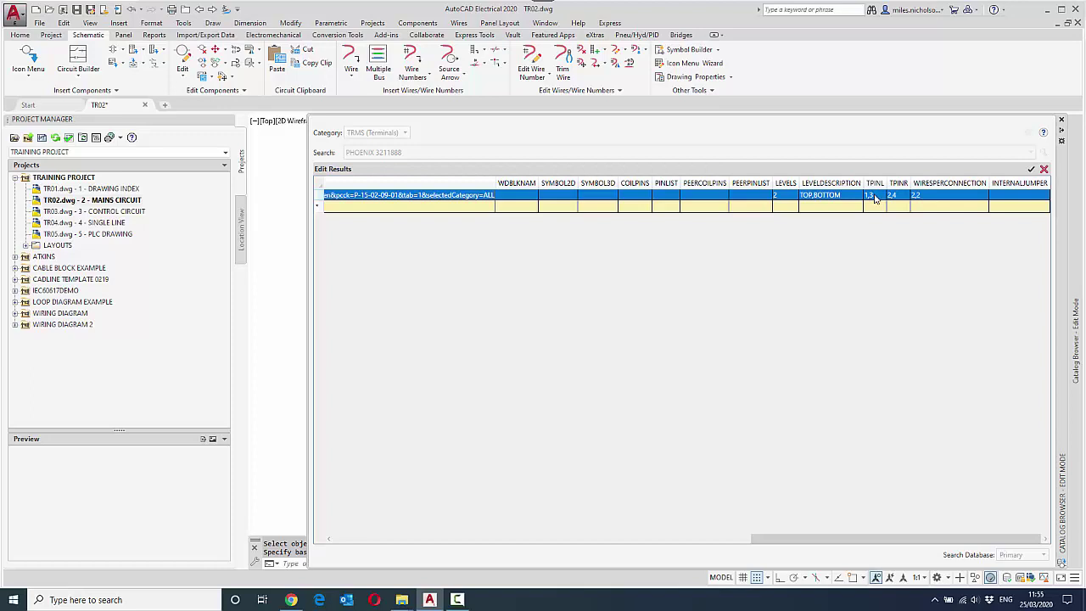
- Accept the catalog record edits and clear the drawing area by closing Properties and collapsing the Catalog Browser
click(1032, 169)
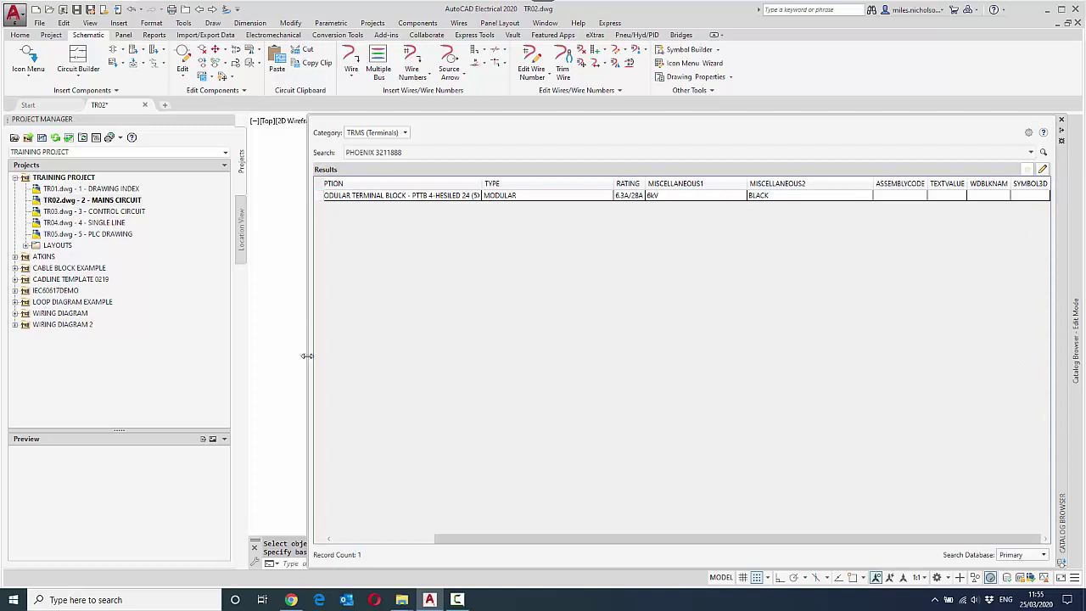
drag(306, 355, 784, 344)
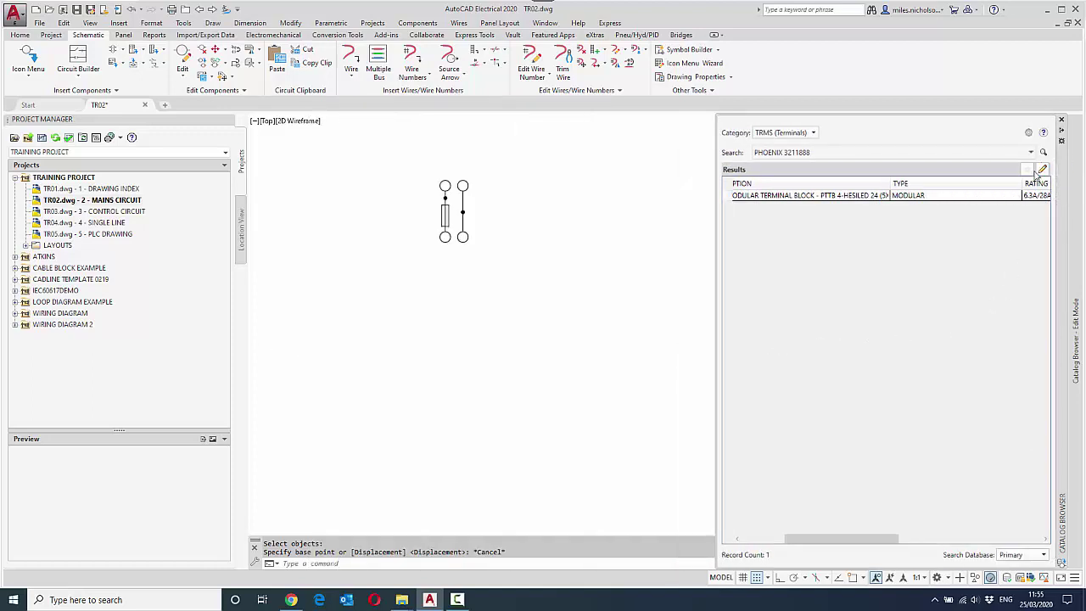
double_click(1063, 174)
key(ctrl+1)
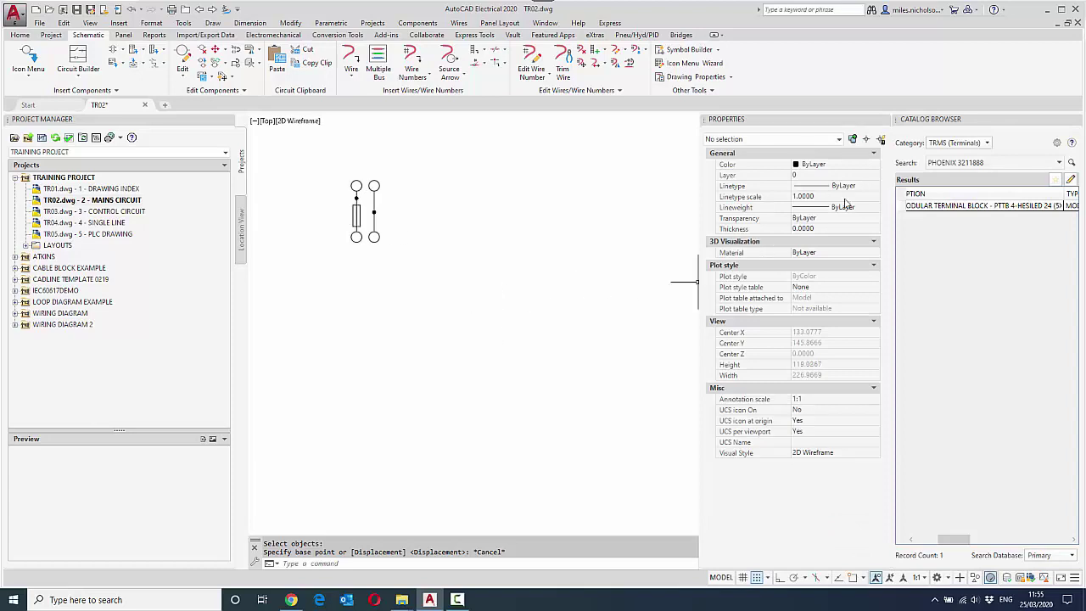
click(1066, 120)
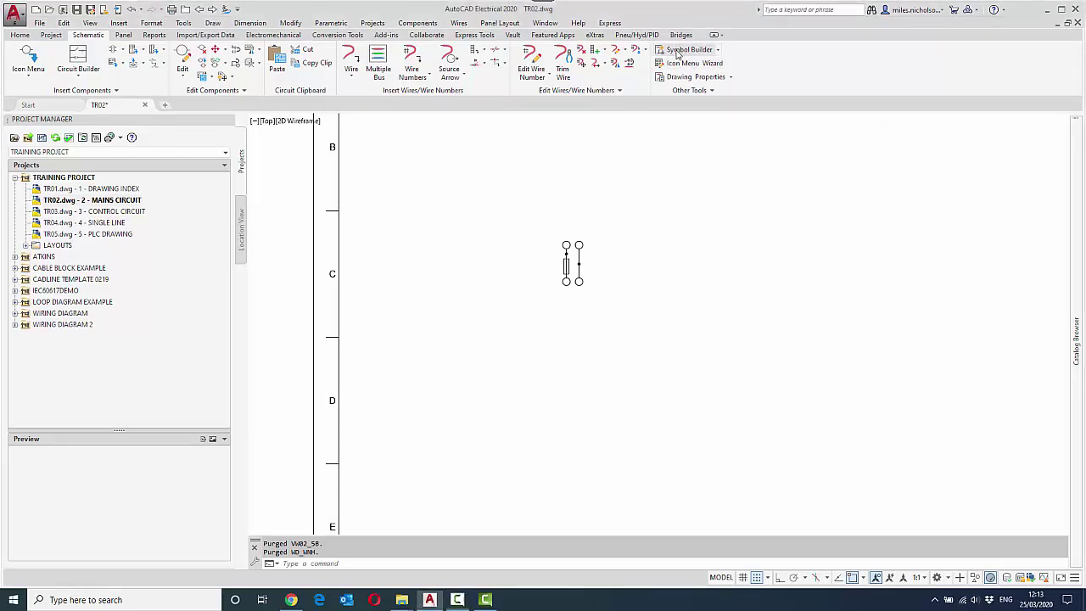
- Start a Symbol Builder symbol from the fused terminal graphic, with its insertion point at X 100, Y 177.75 near the fuse's upper part
click(679, 53)
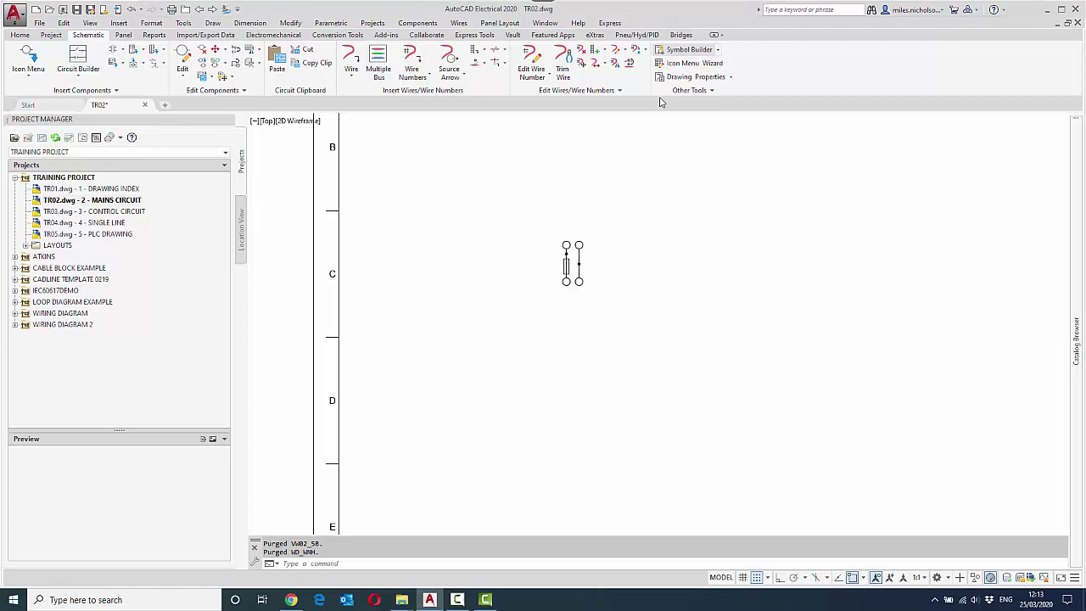
click(403, 256)
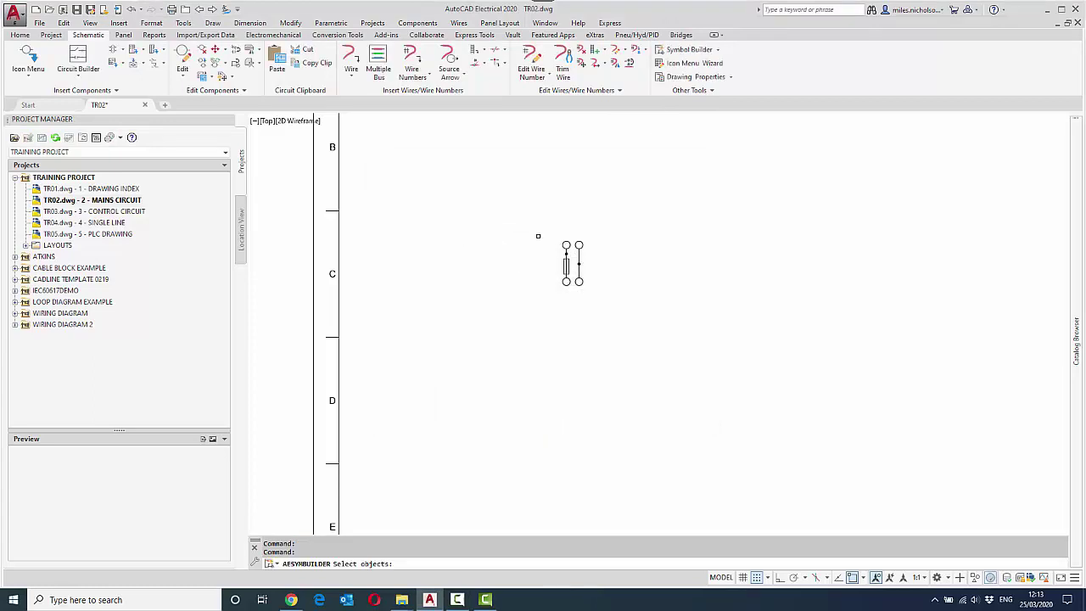
click(550, 233)
click(573, 301)
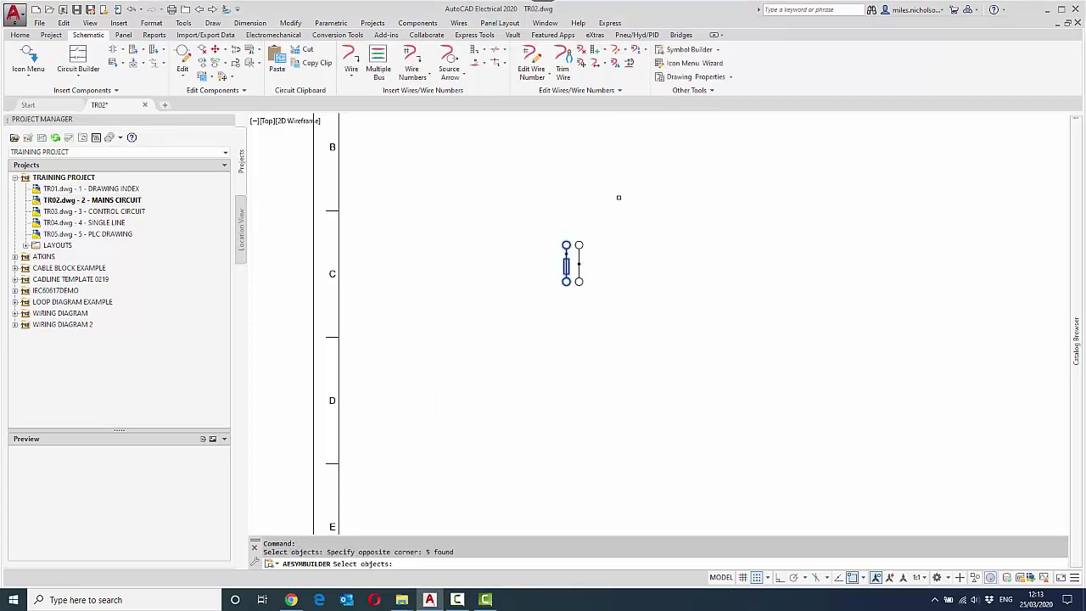
key(Return)
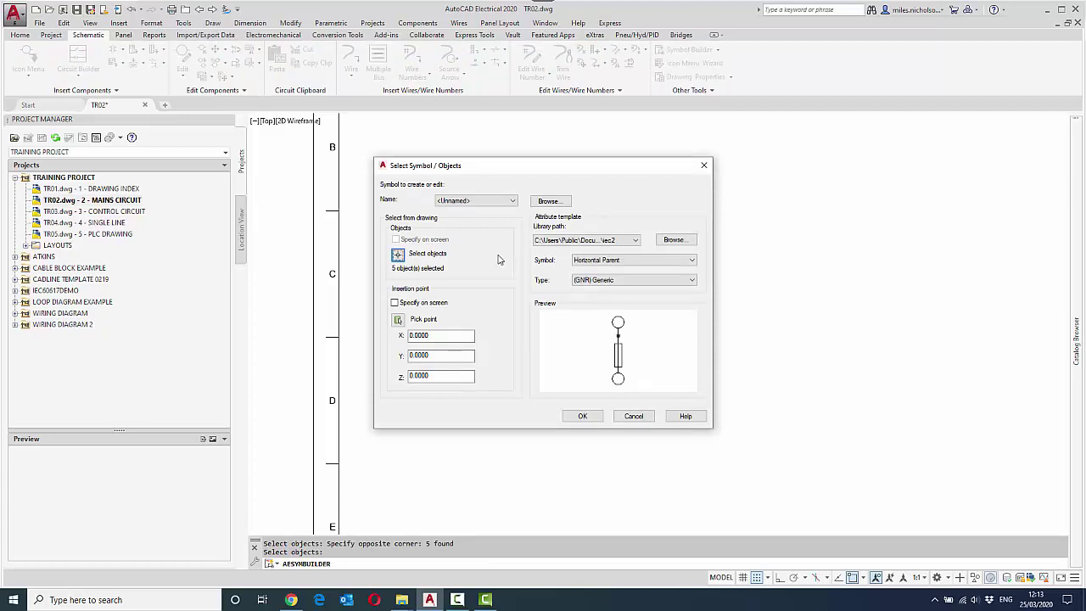
click(397, 319)
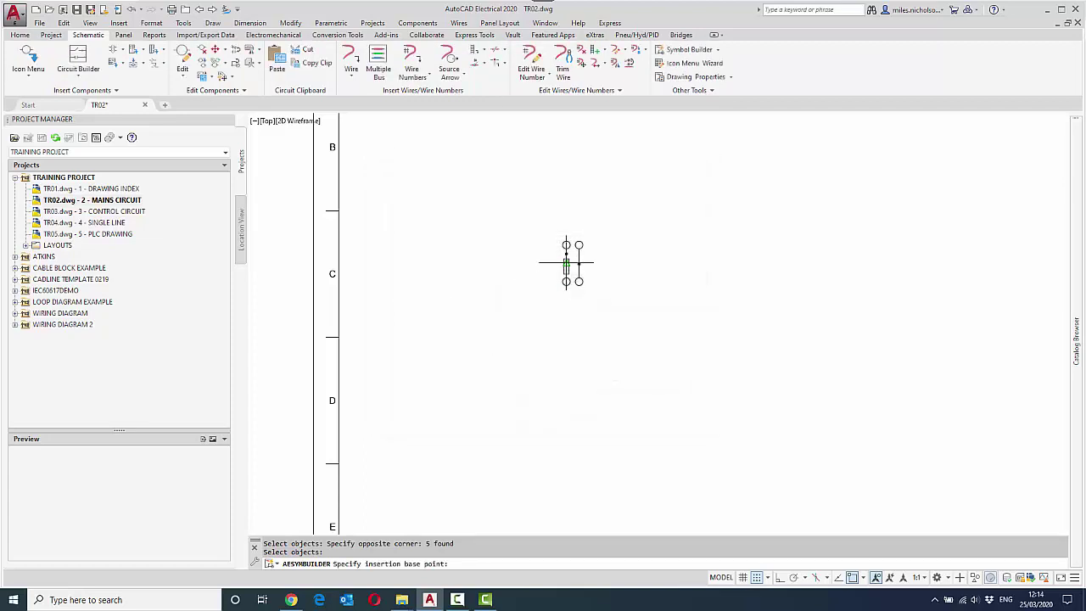
click(566, 263)
- Choose the Vertical Terminal template with type (TWC) Terminal with wire number change and open the symbol for editing
click(634, 260)
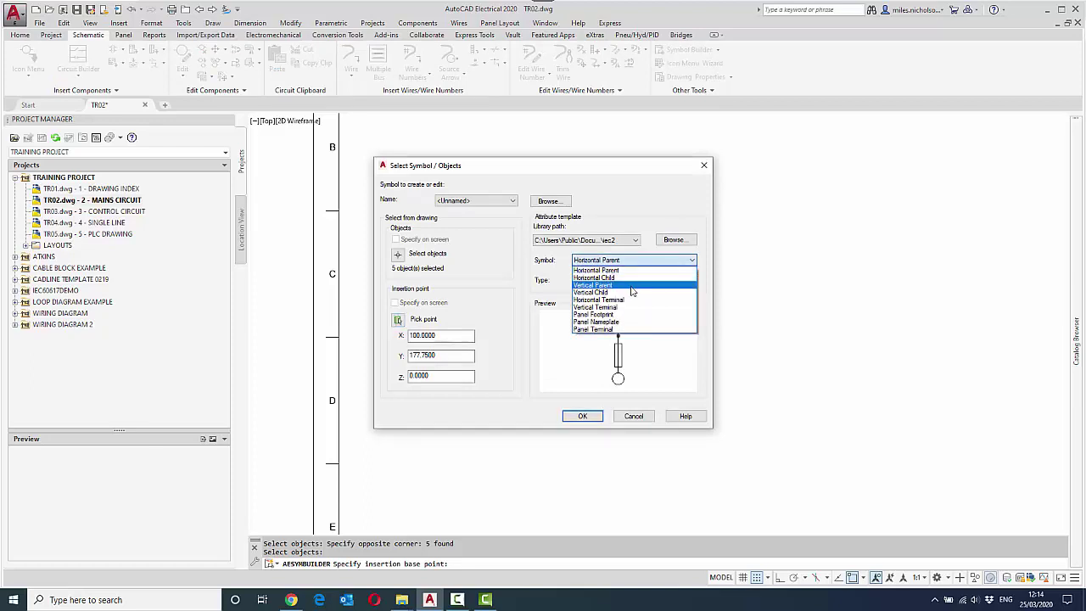
click(623, 307)
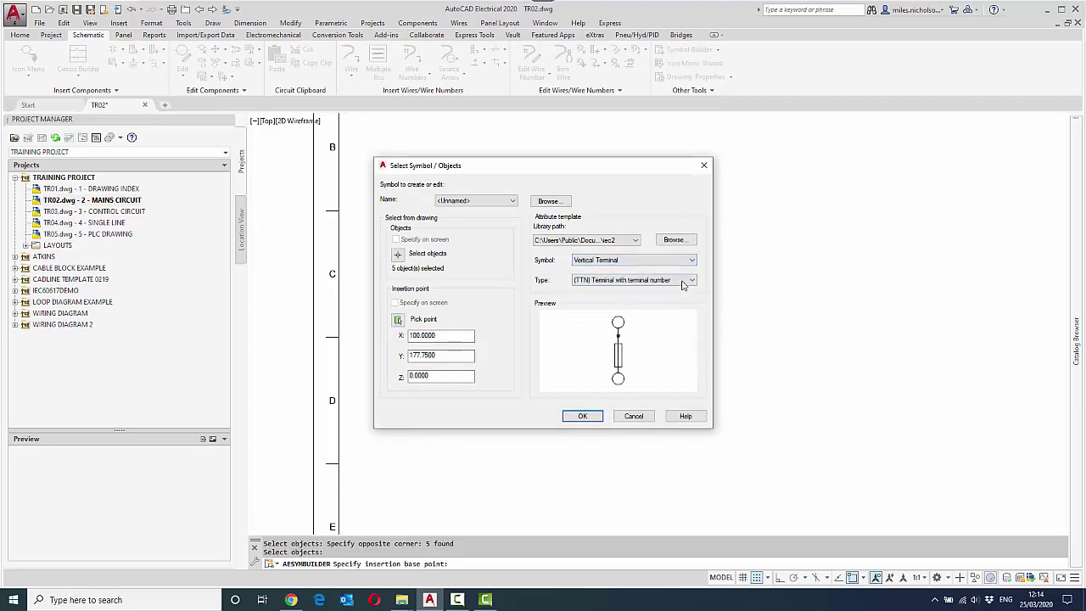
click(683, 283)
click(657, 297)
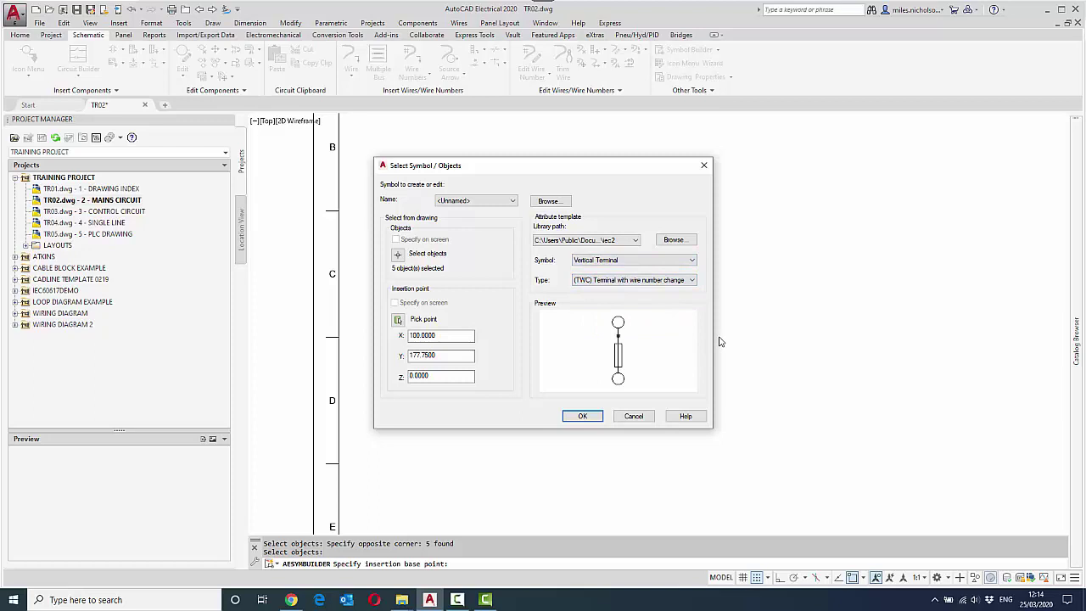
click(583, 416)
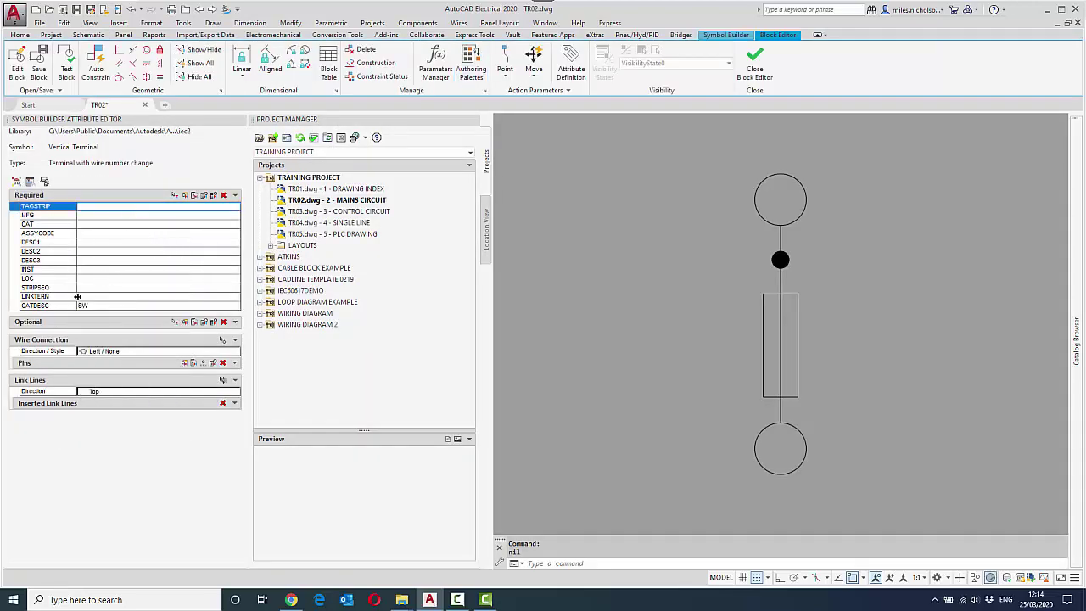
- Insert the required attributes from TAGSTRIP through LINKTERM around the fused terminal symbol
shift+click(78, 305)
double_click(77, 305)
click(521, 412)
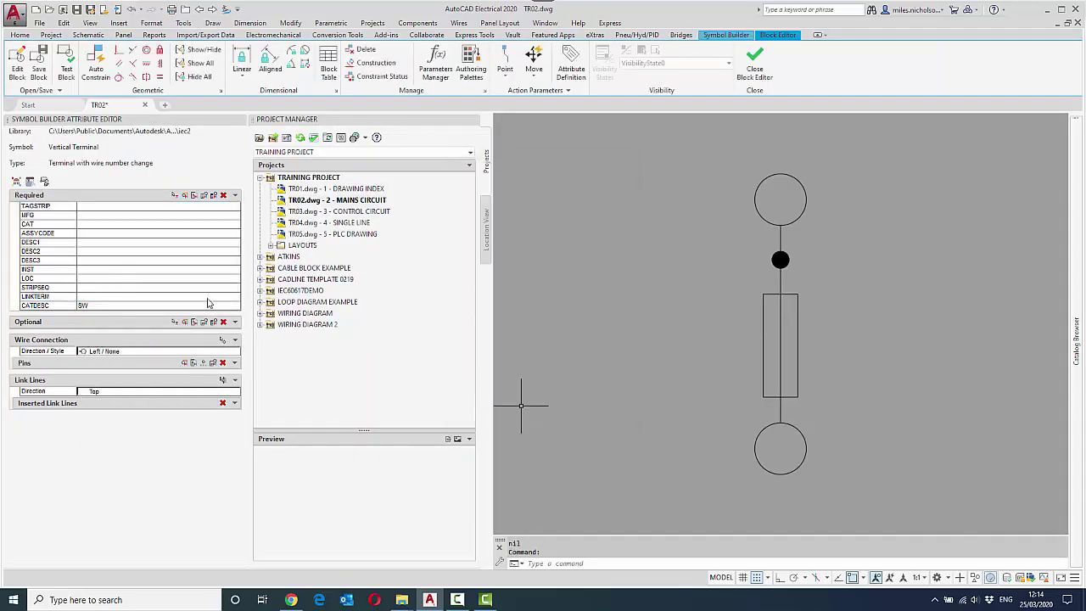
click(66, 208)
shift+click(66, 297)
click(177, 196)
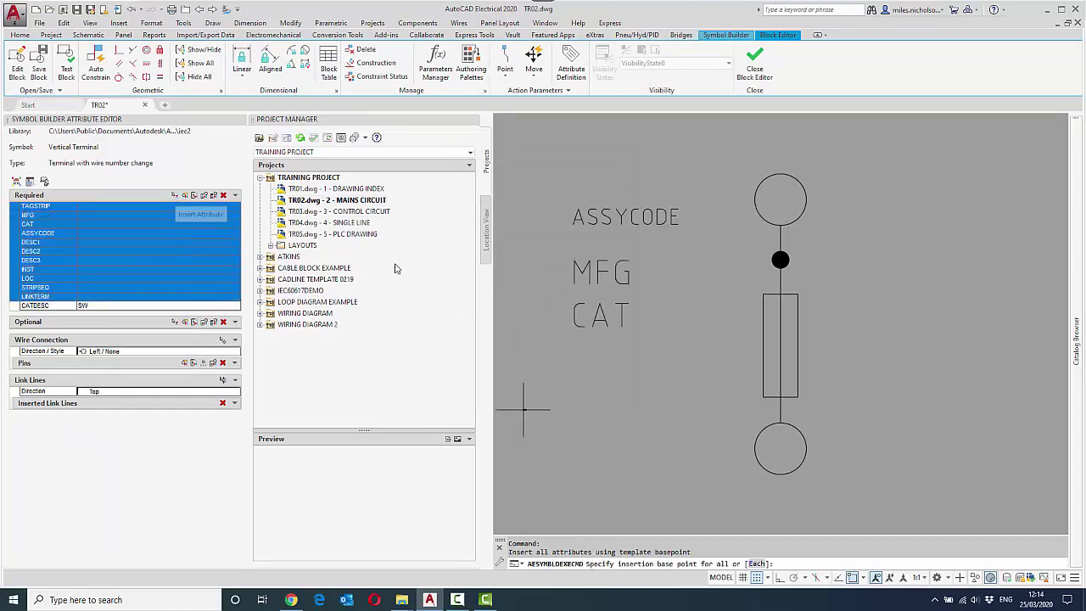
key(Return)
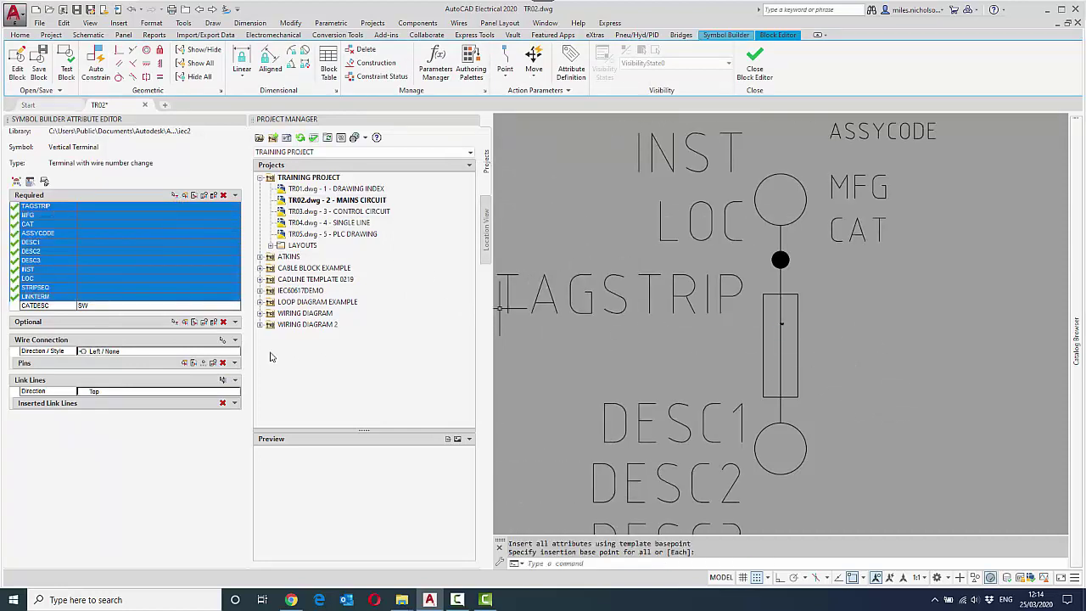
- Add a Top/None wire connection at the top of the upper terminal circle, with snap turned off
click(235, 351)
click(236, 351)
click(165, 375)
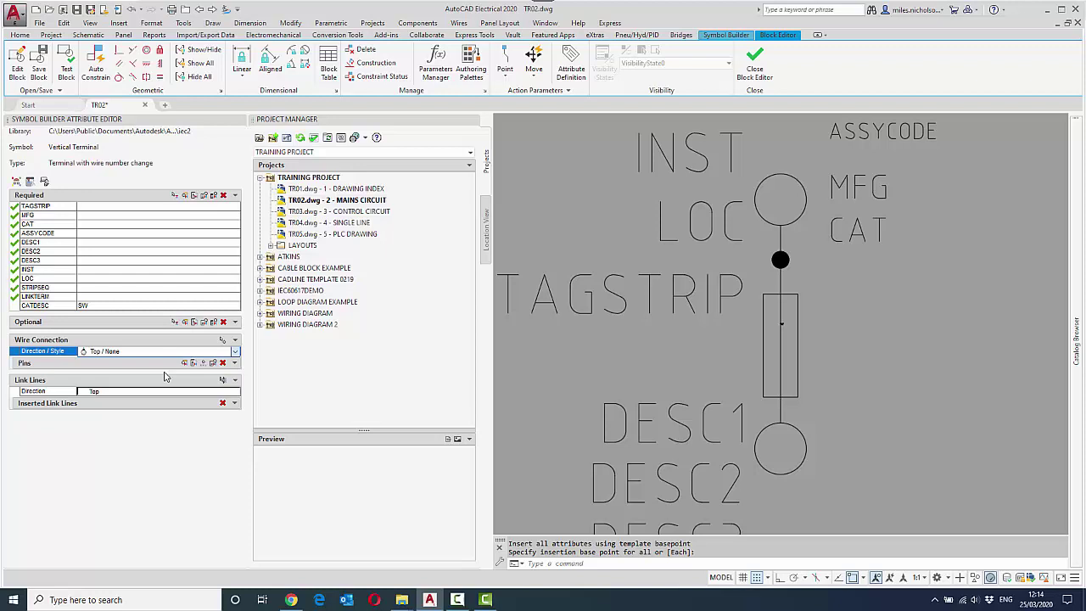
click(222, 339)
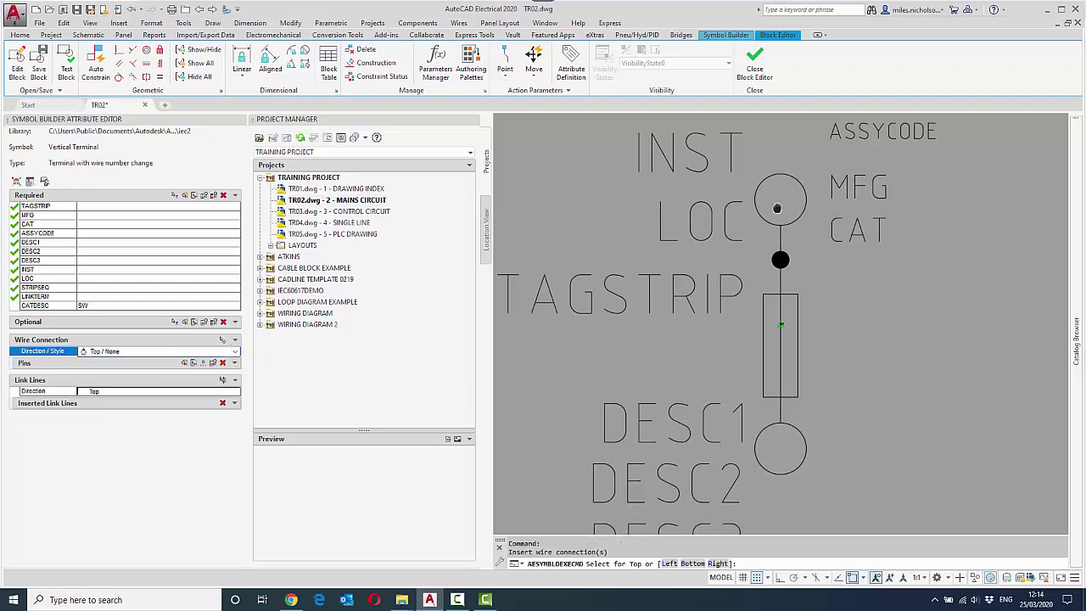
middle_drag(1039, 492, 855, 510)
click(756, 577)
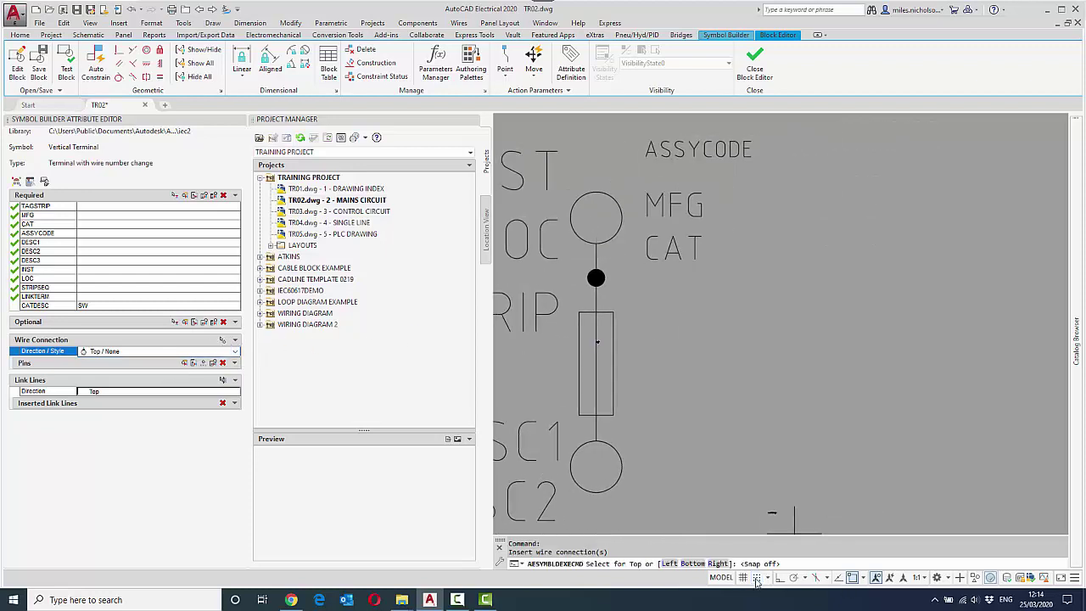
- Add a Bottom/None wire connection at the bottom of the lower terminal circle
click(229, 351)
click(223, 382)
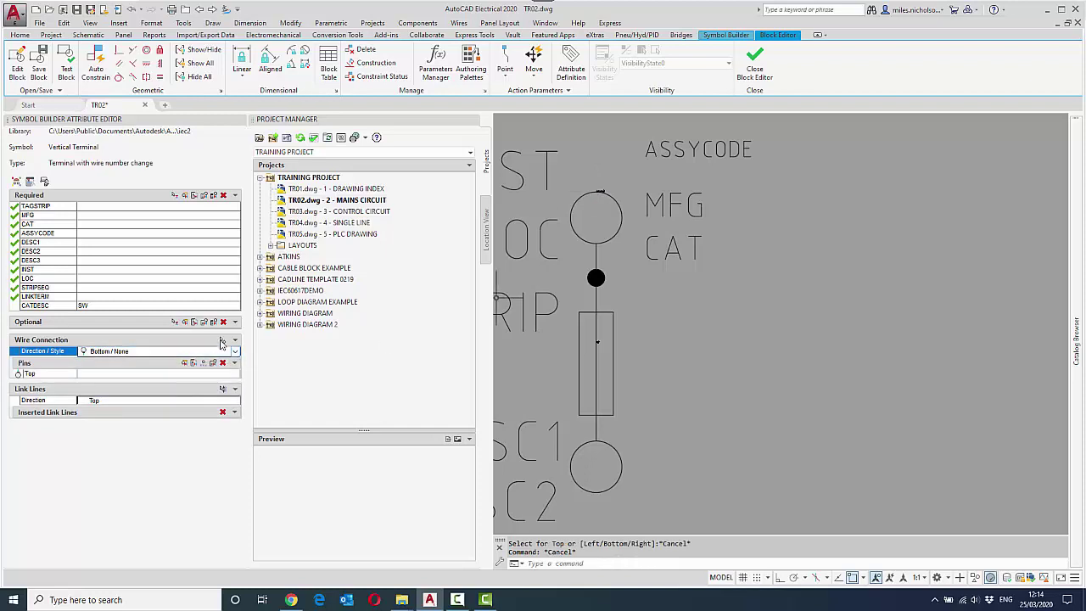
click(223, 339)
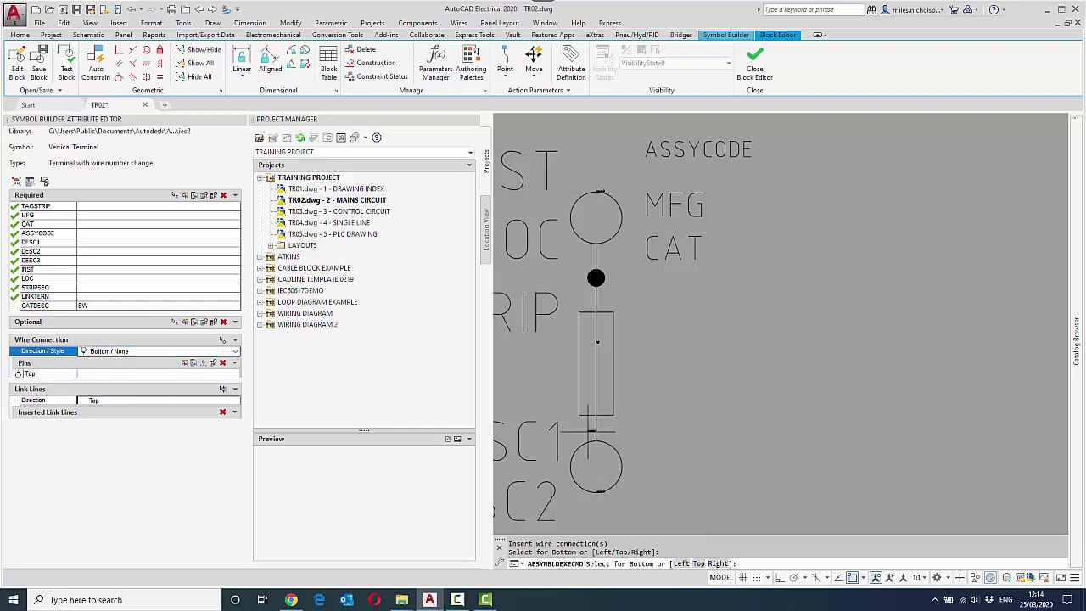
- Add Left/None and Right/None wire connections on the matching sides of the filled dot
click(157, 352)
click(154, 363)
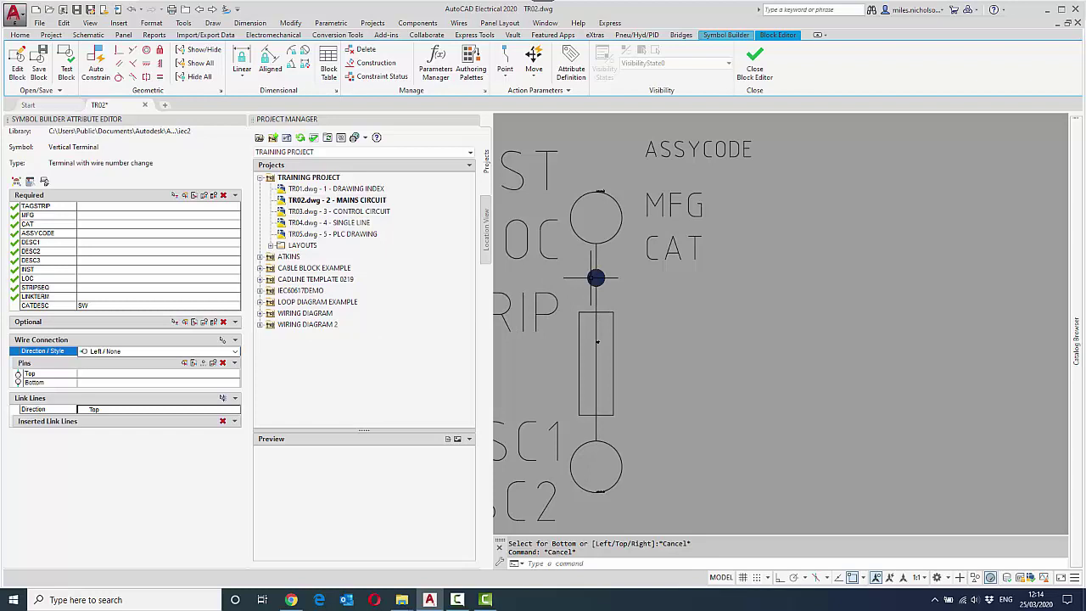
click(223, 340)
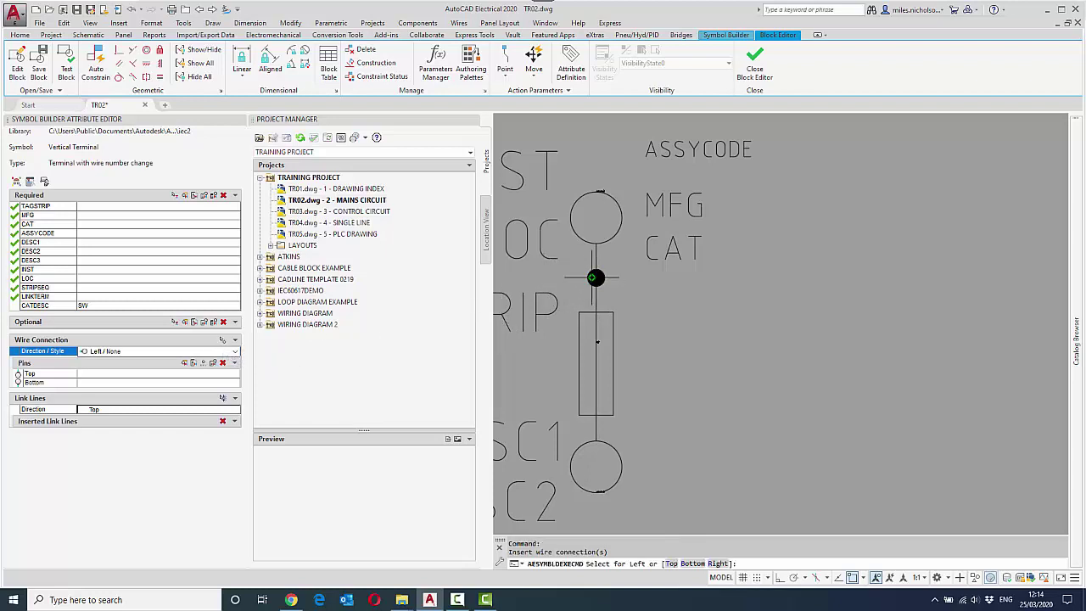
click(235, 352)
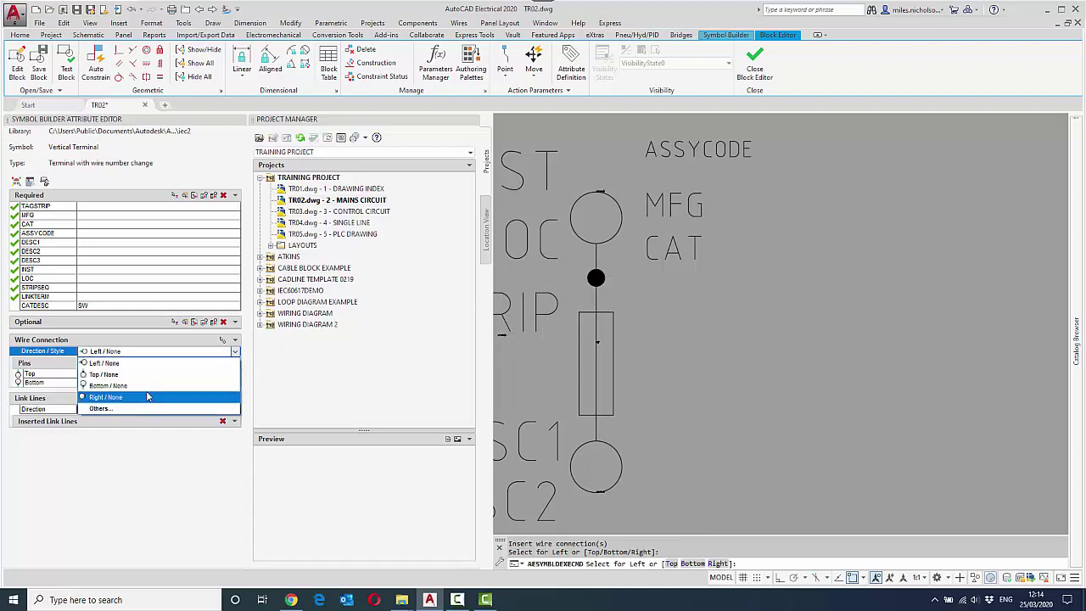
click(172, 396)
click(222, 340)
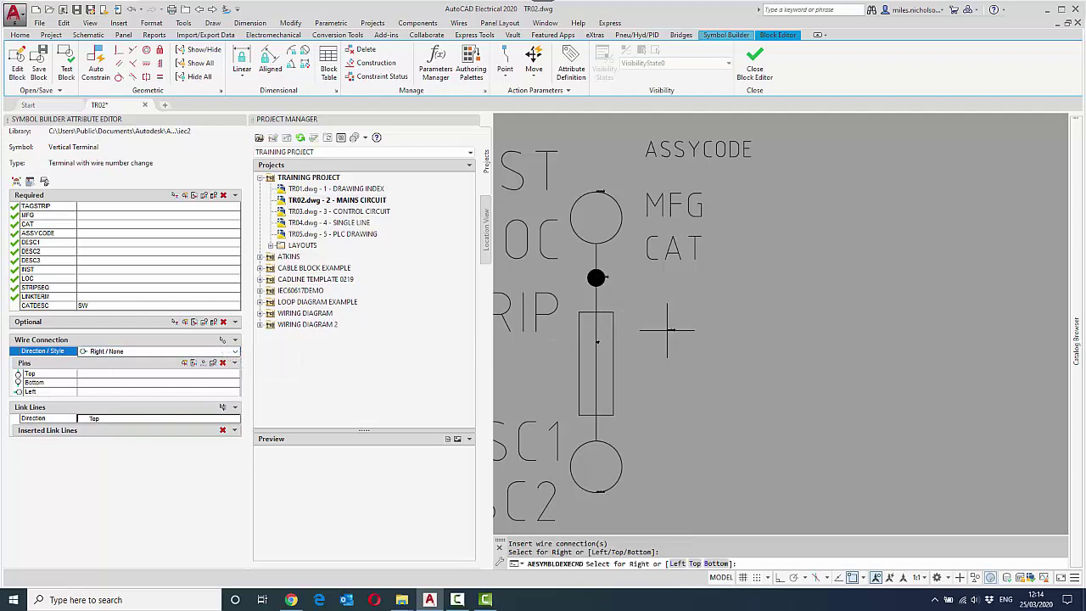
click(651, 312)
key(Escape)
scroll(649, 318, down, 5)
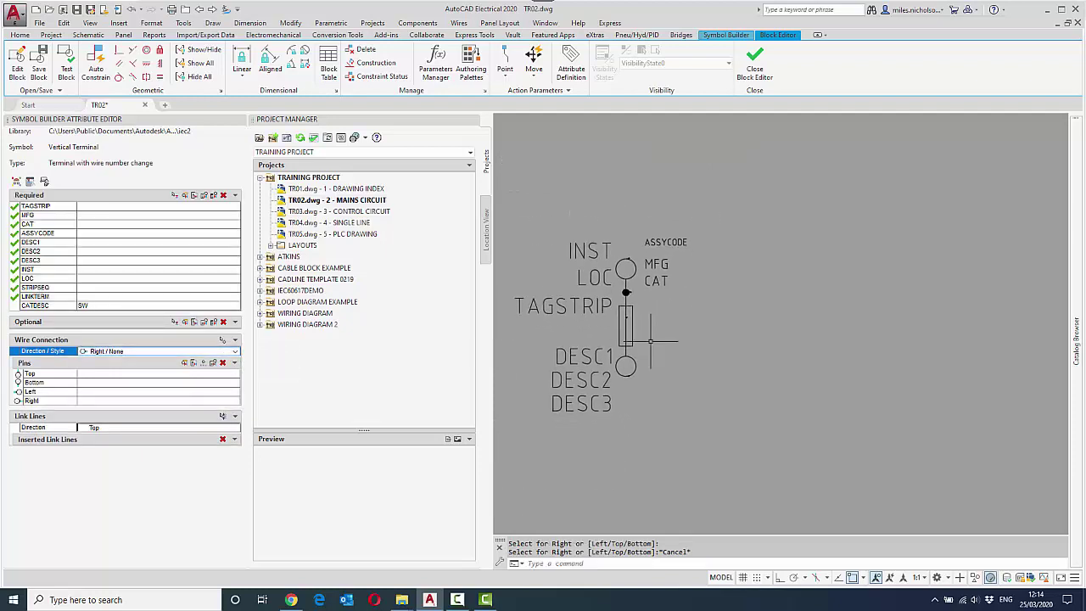
scroll(660, 338, up, 5)
scroll(659, 338, down, 4)
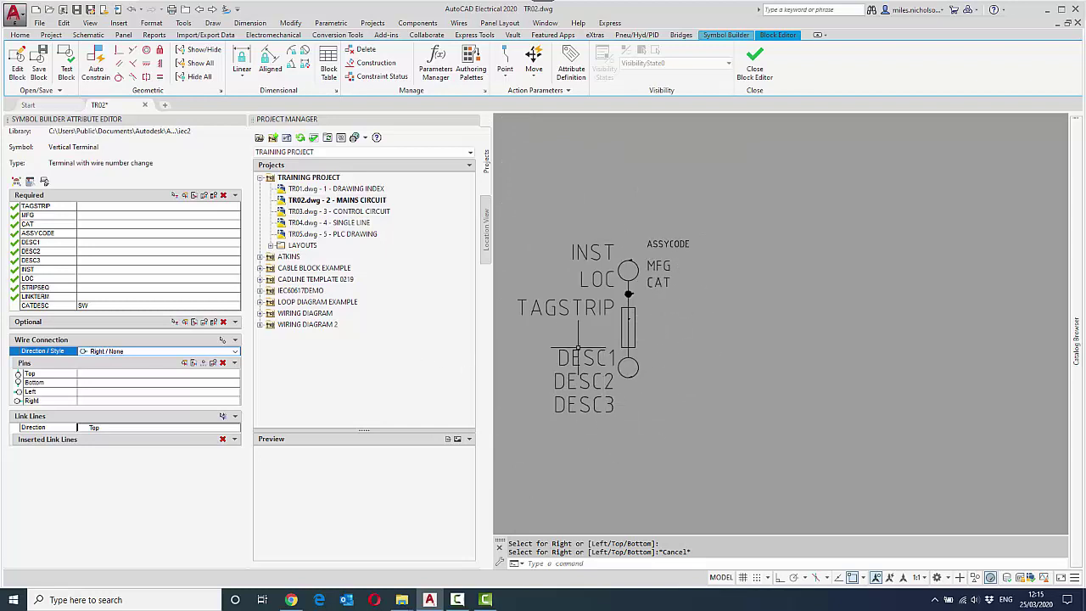
click(573, 310)
right_click(573, 310)
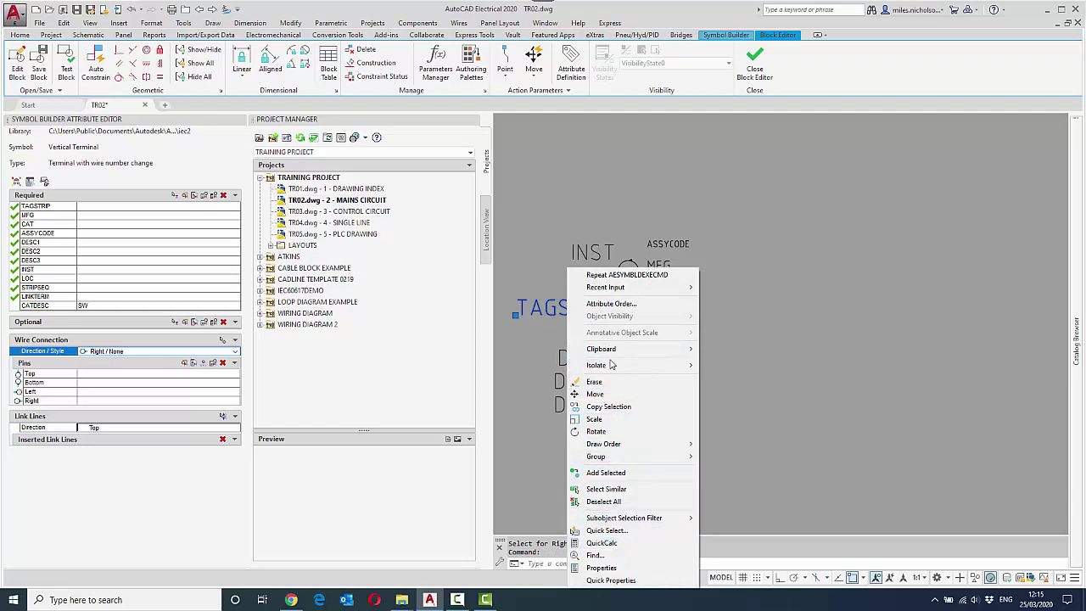
click(605, 407)
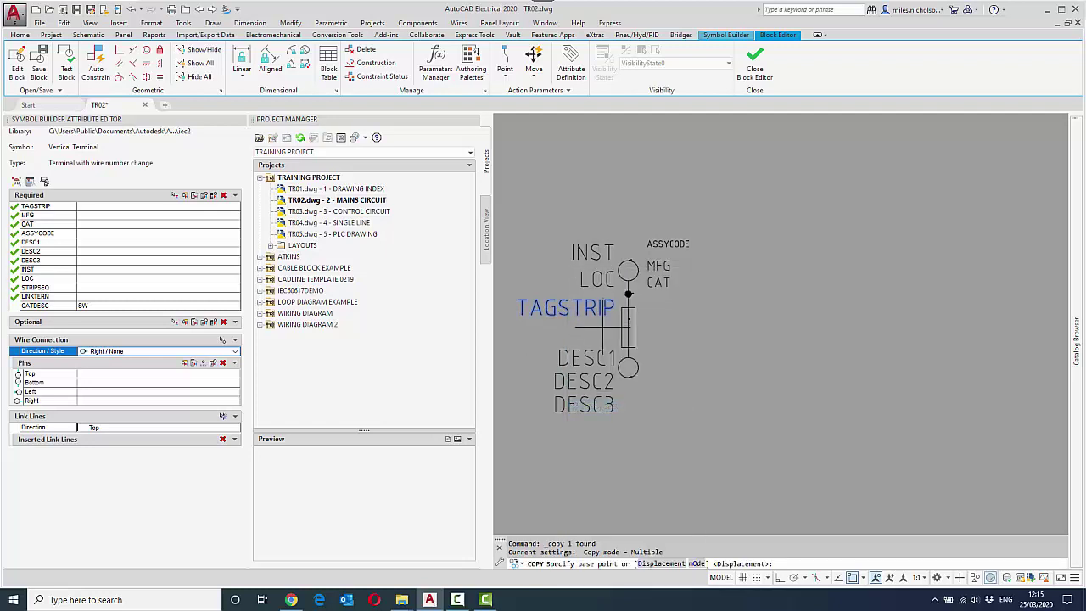
click(604, 309)
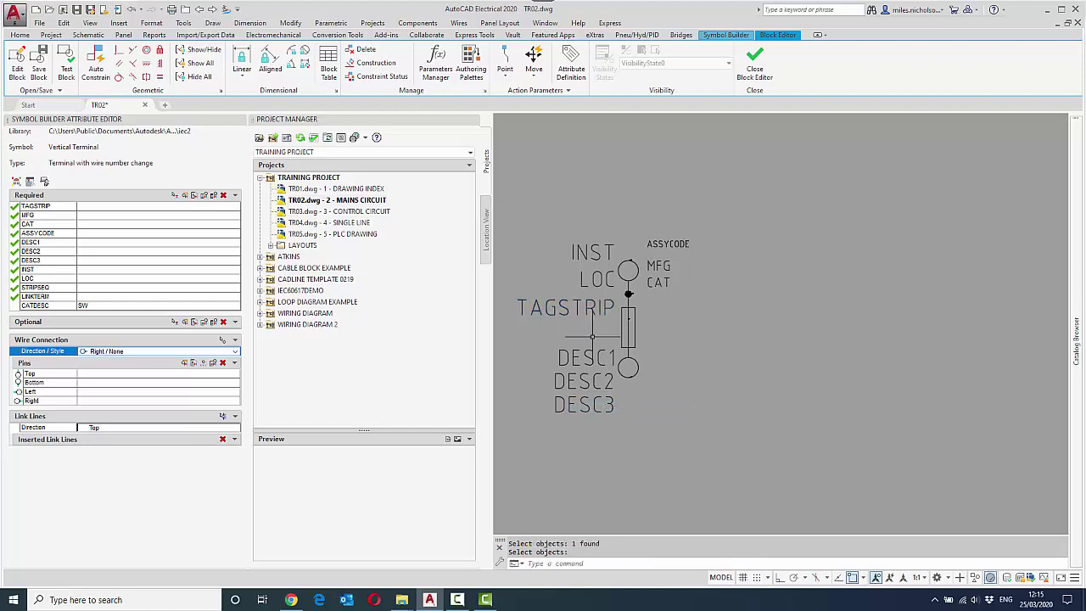
key(Return)
key(ctrl+v)
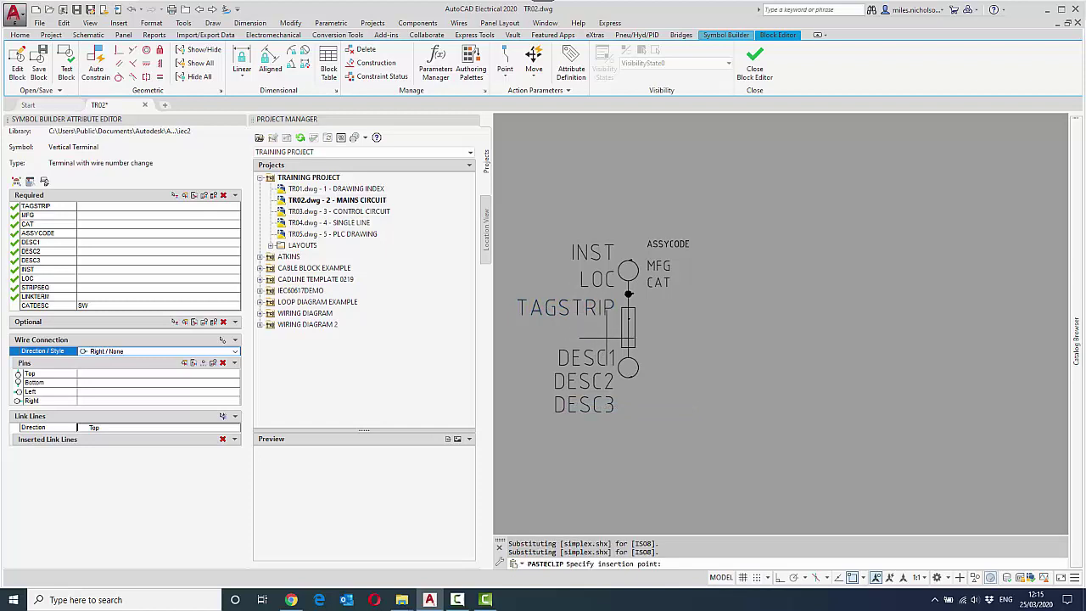
key(Return)
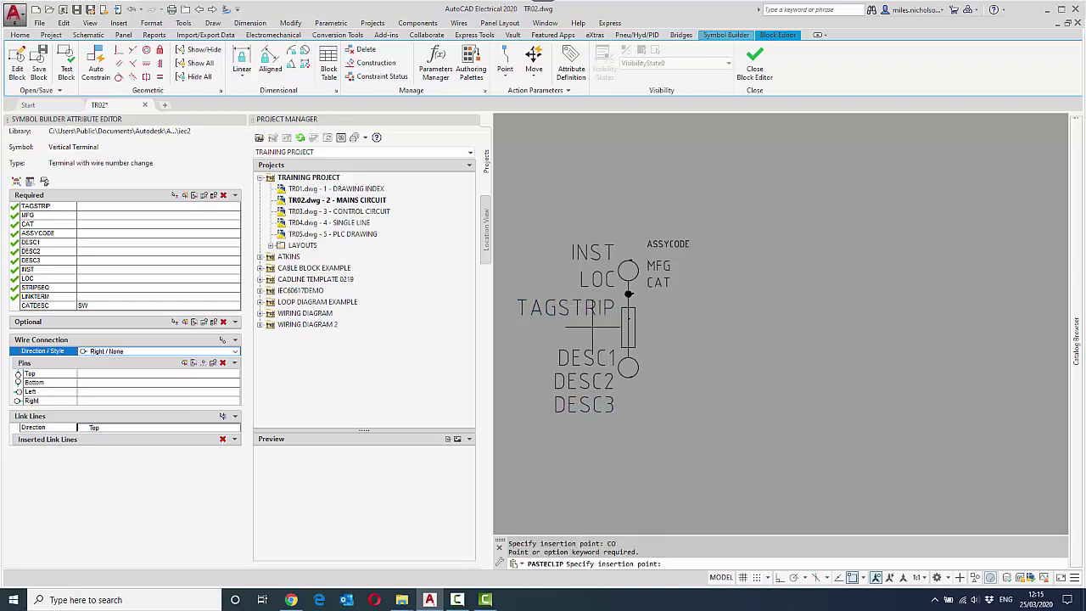
key(Escape)
- Copy the TAGSTRIP attribute to directly below the original, with snap on and the snap spacing set to 1
text(co)
key(Return)
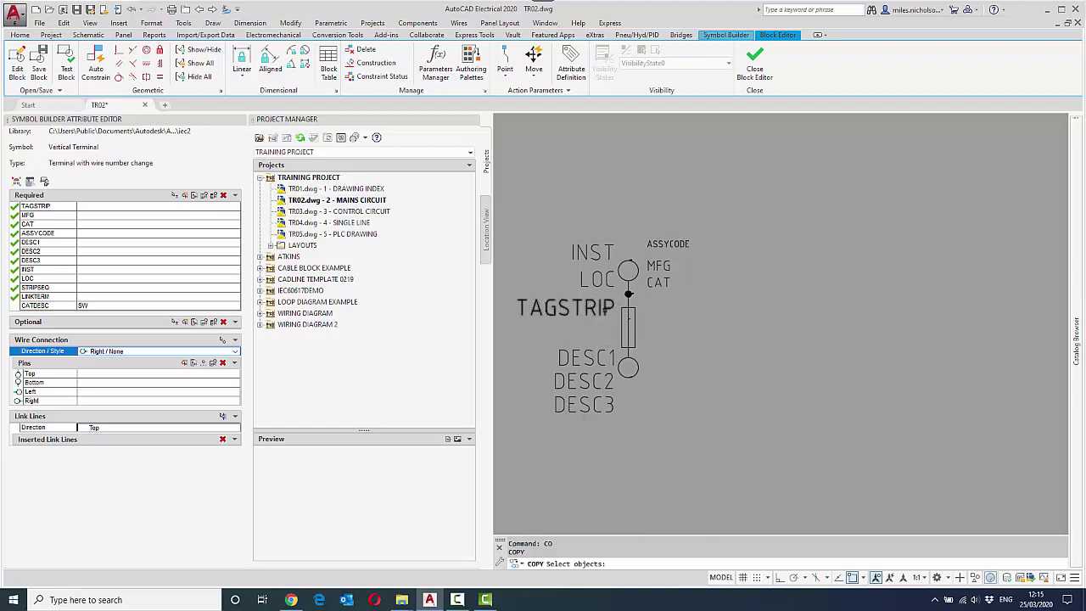
click(601, 311)
key(Return)
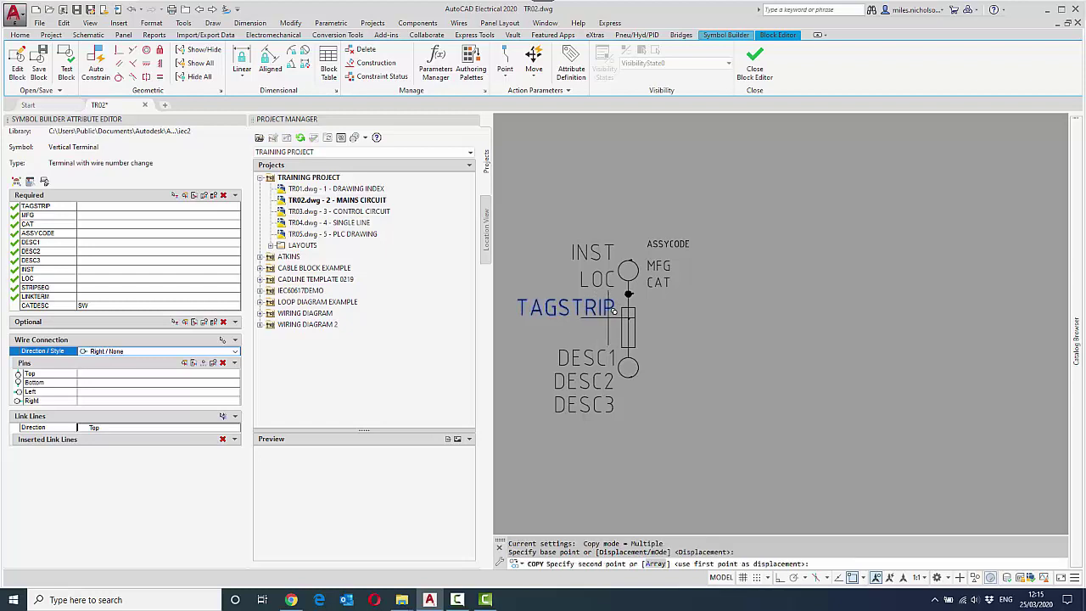
click(616, 315)
click(757, 577)
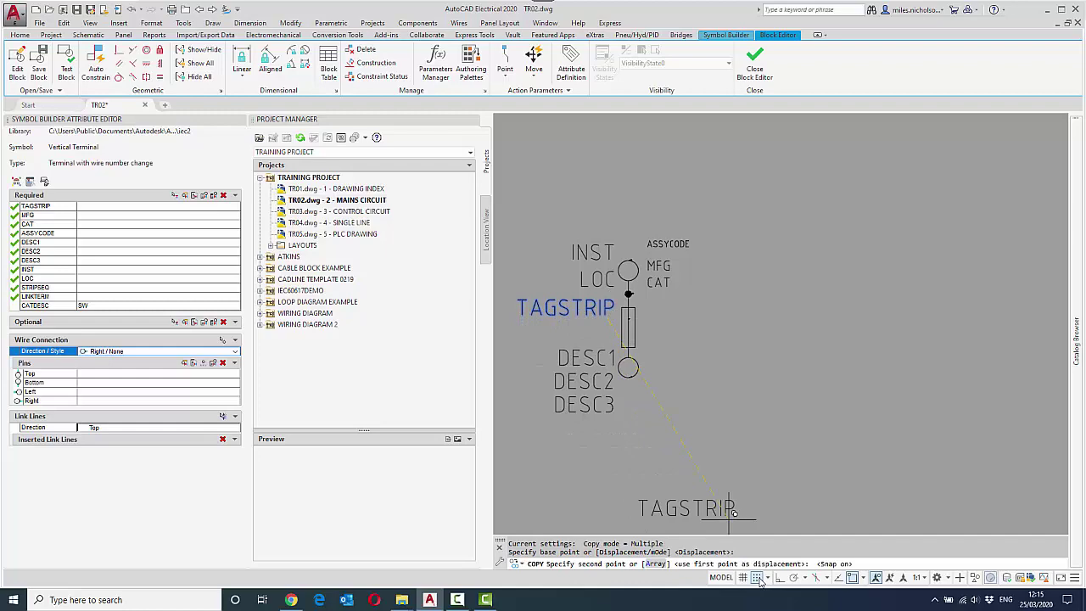
click(766, 577)
click(783, 563)
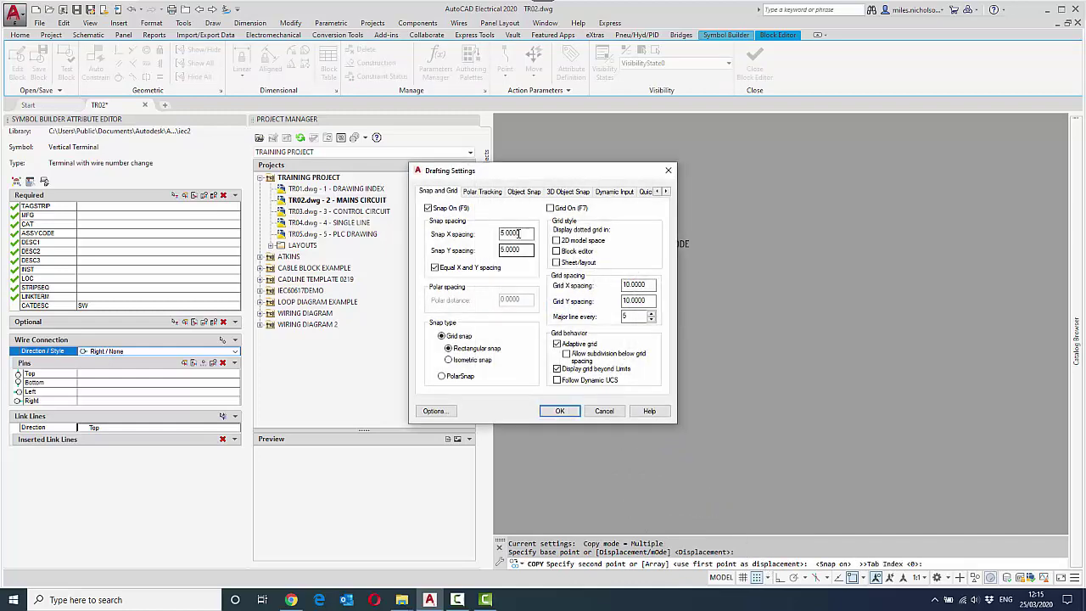
text(1)
key(Return)
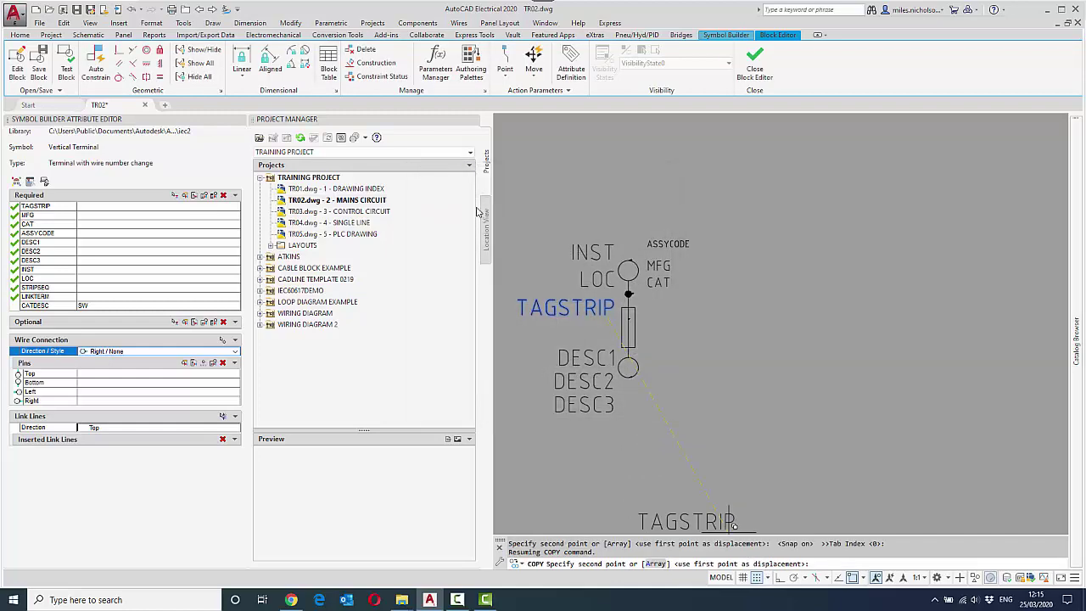
click(614, 333)
key(Escape)
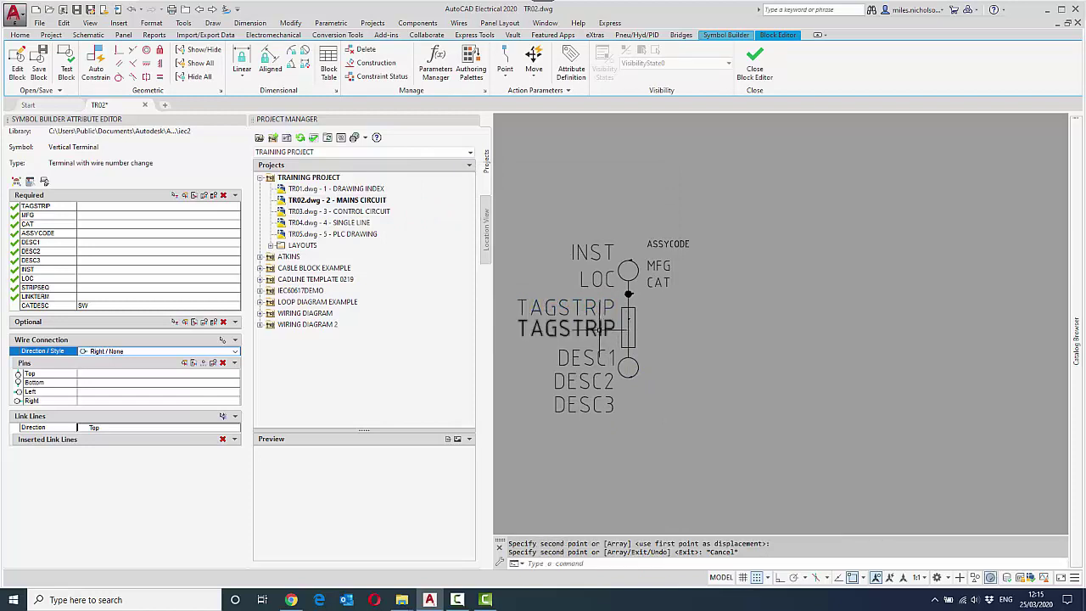
- Change the tag of the lower TAGSTRIP copy to TERM01
double_click(601, 329)
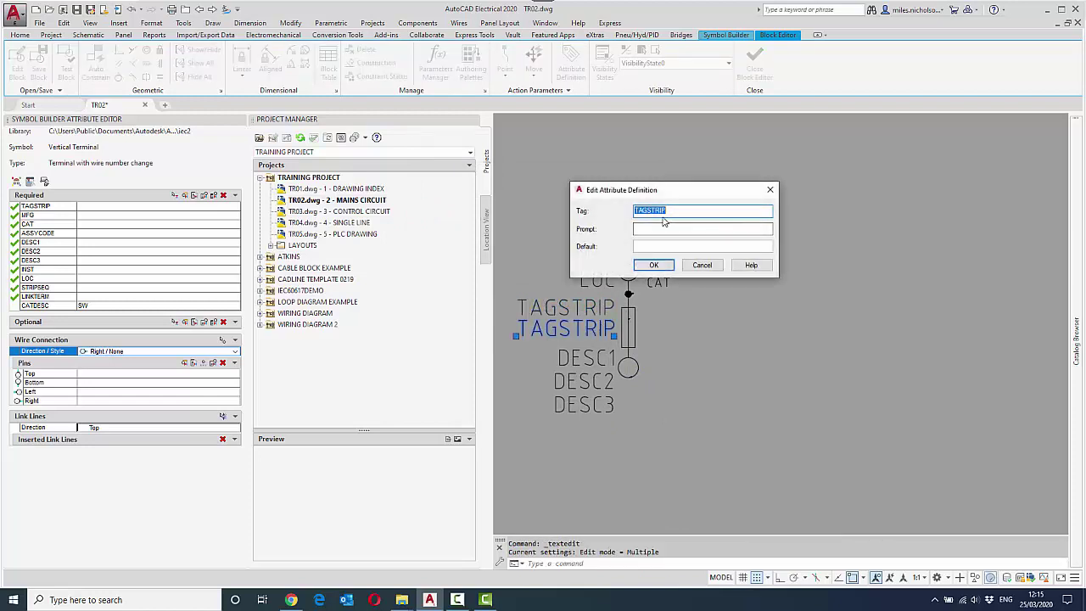
text(TERM01)
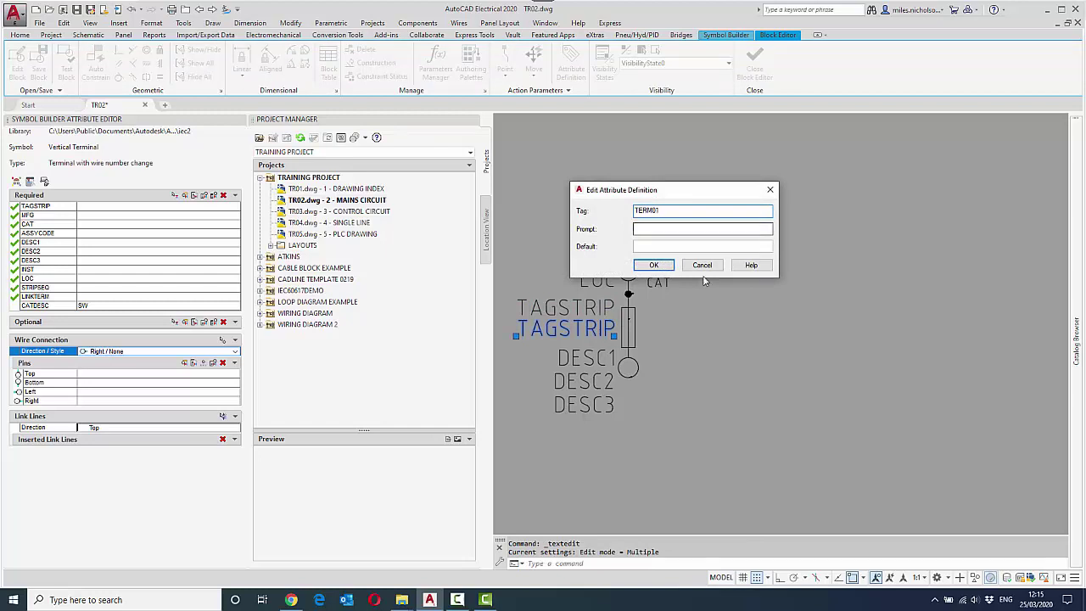
click(654, 265)
key(Escape)
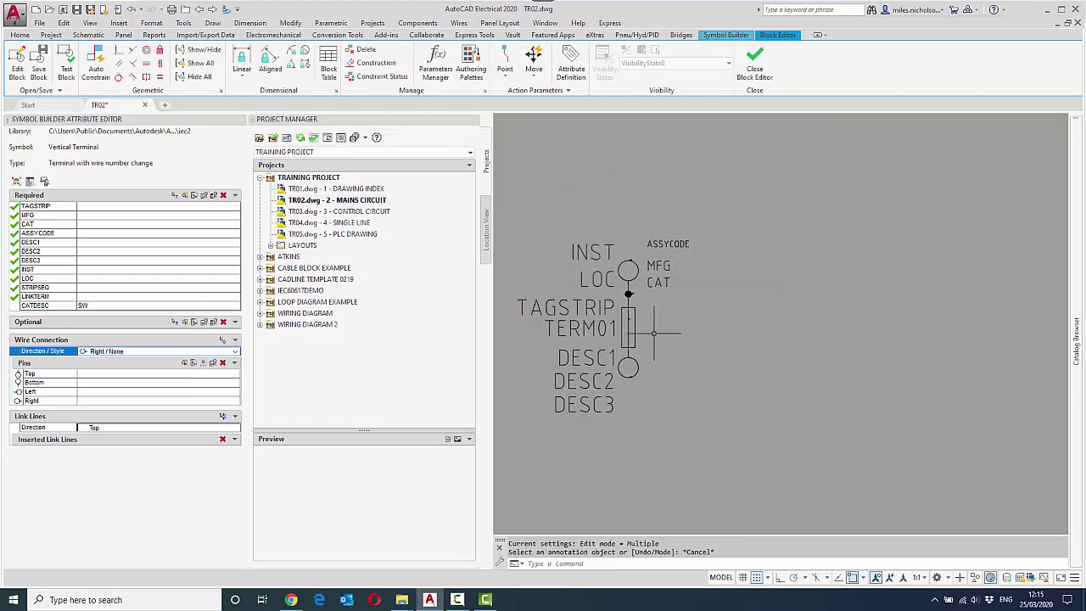
scroll(673, 311, up, 4)
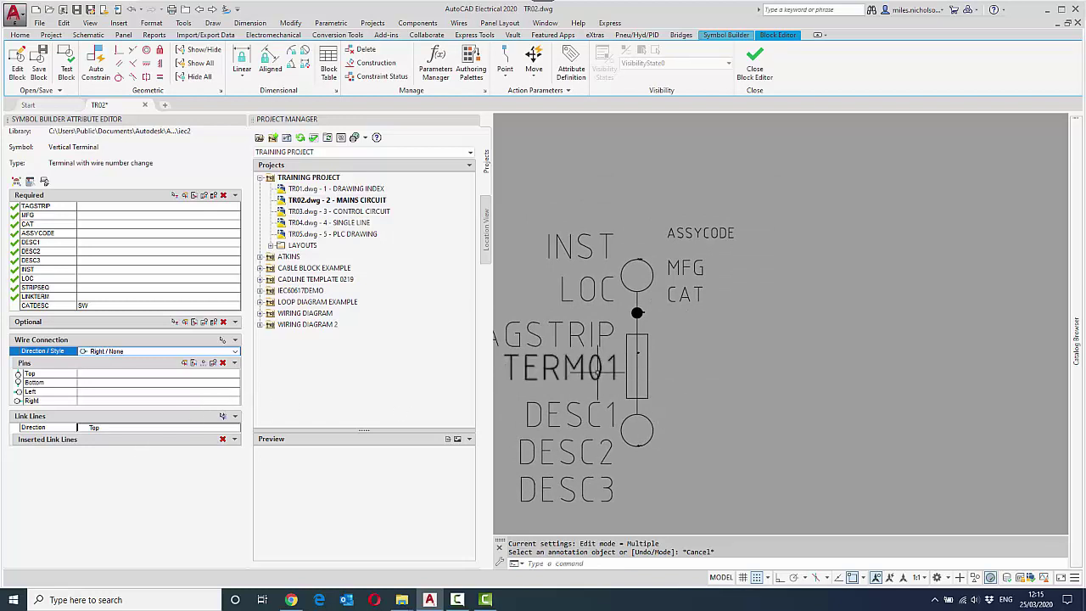
click(595, 371)
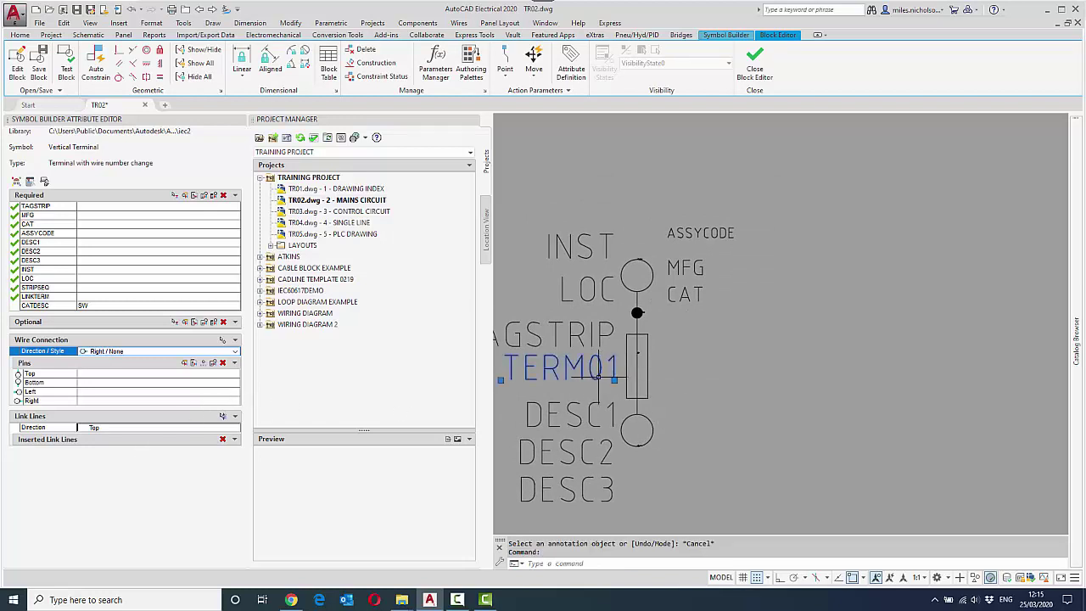
text(co)
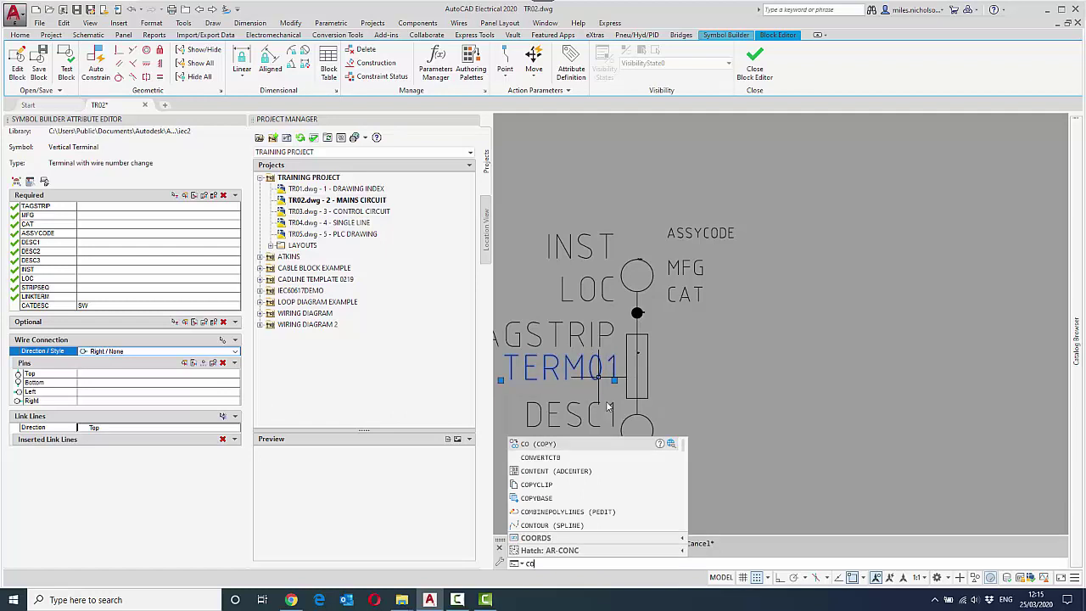
key(Escape)
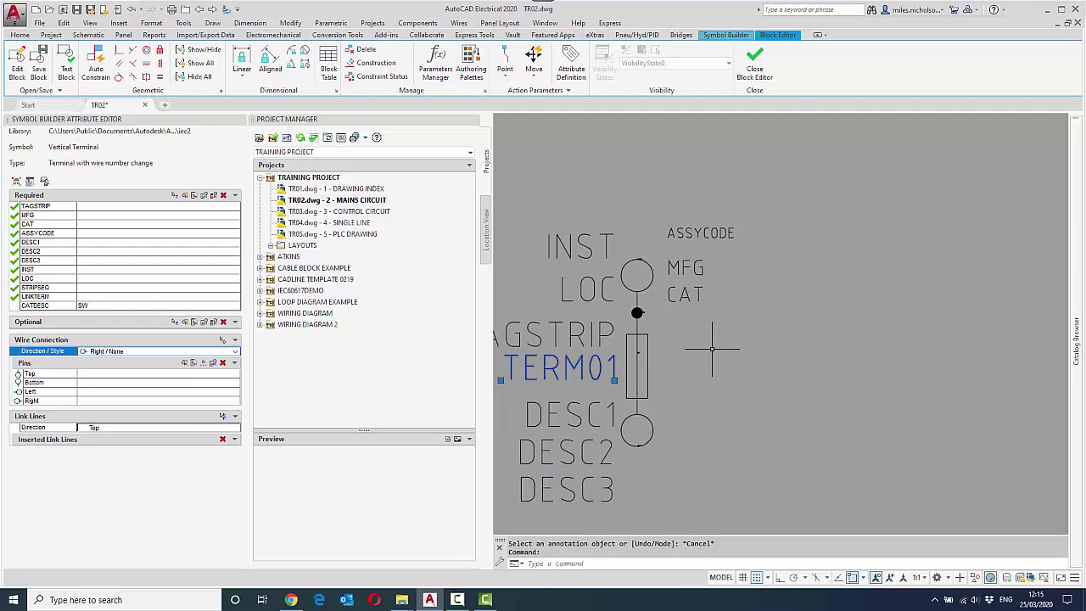
key(Escape)
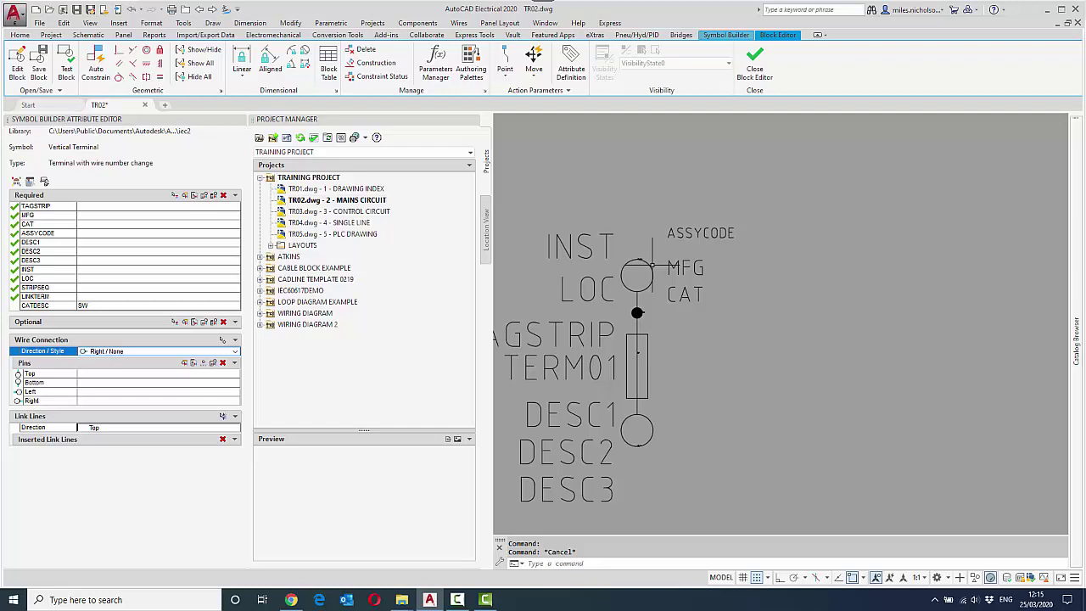
- Copy the LOC attribute to just above the upper terminal circle
middle_drag(652, 288, 649, 265)
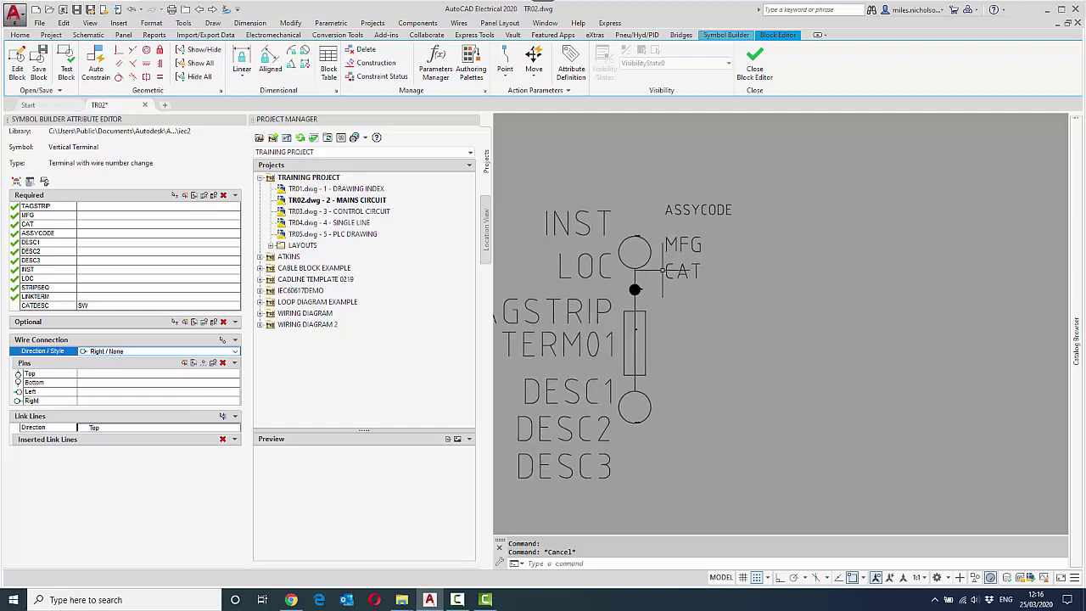
text(co)
key(Return)
click(585, 267)
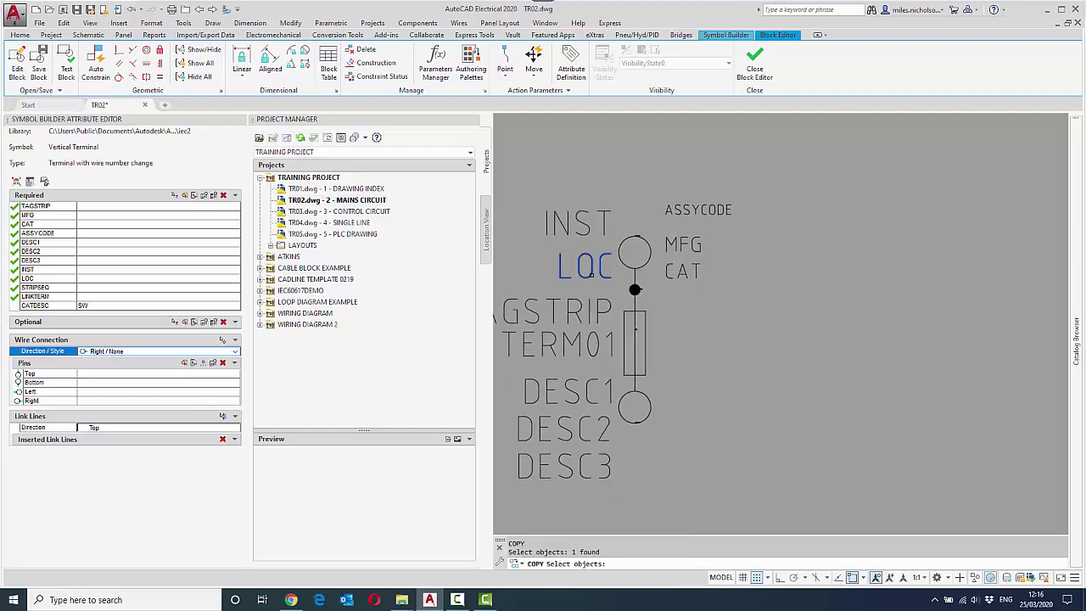
key(Return)
click(595, 272)
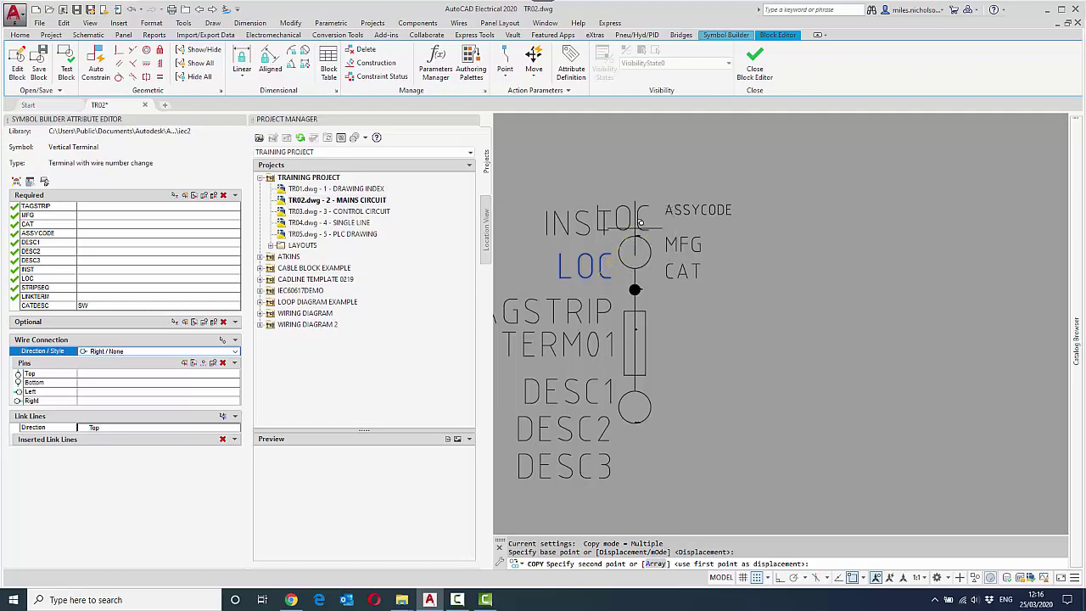
click(645, 223)
key(Escape)
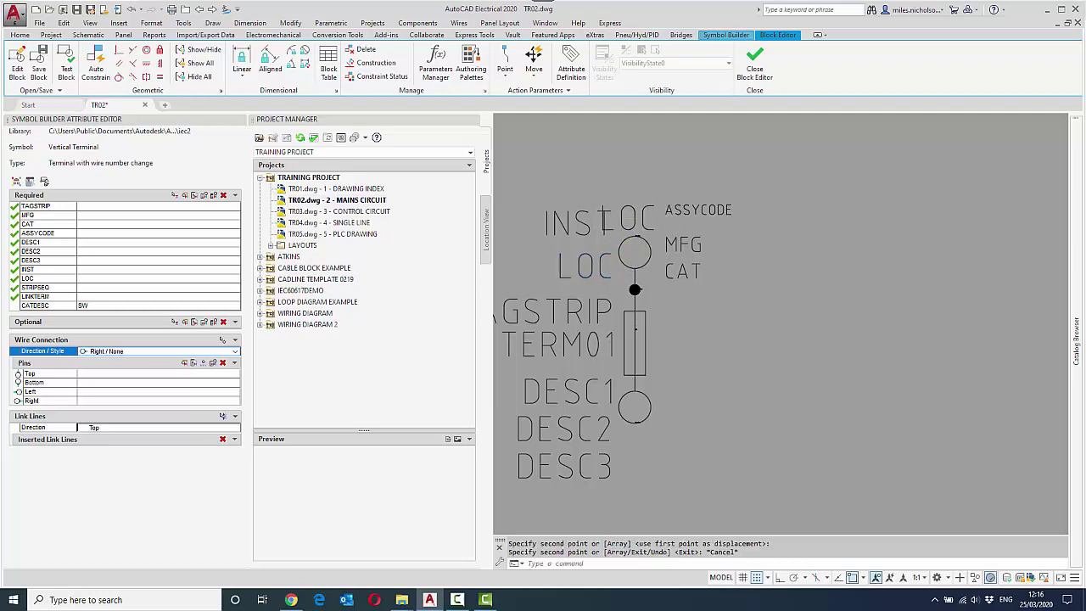
- Set the text height of the LOC copy above the upper circle to 2 and its justification to Left
click(638, 219)
right_click(642, 222)
click(679, 523)
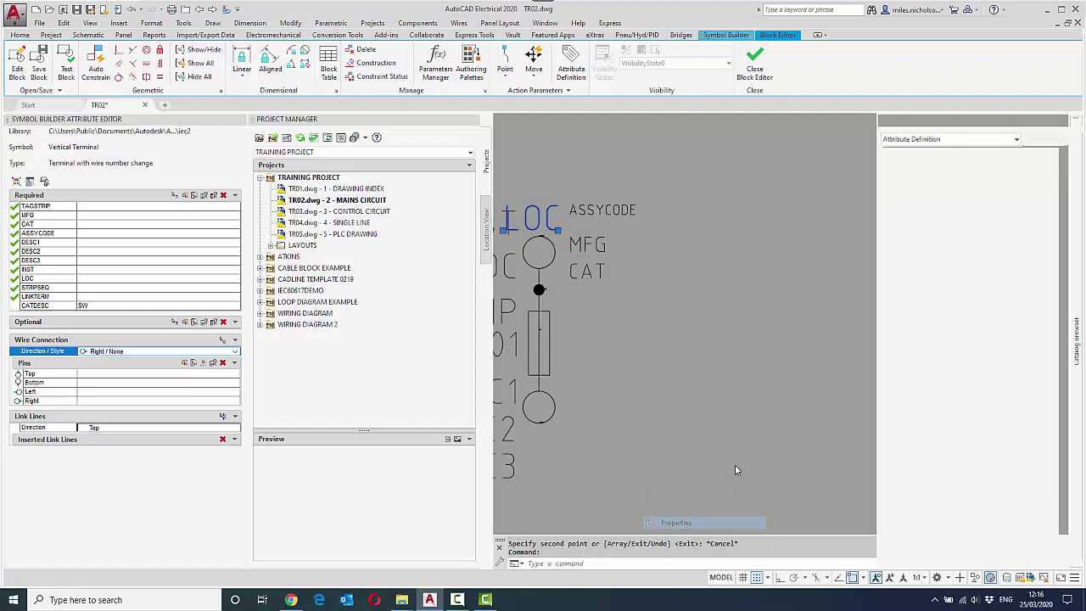
click(998, 352)
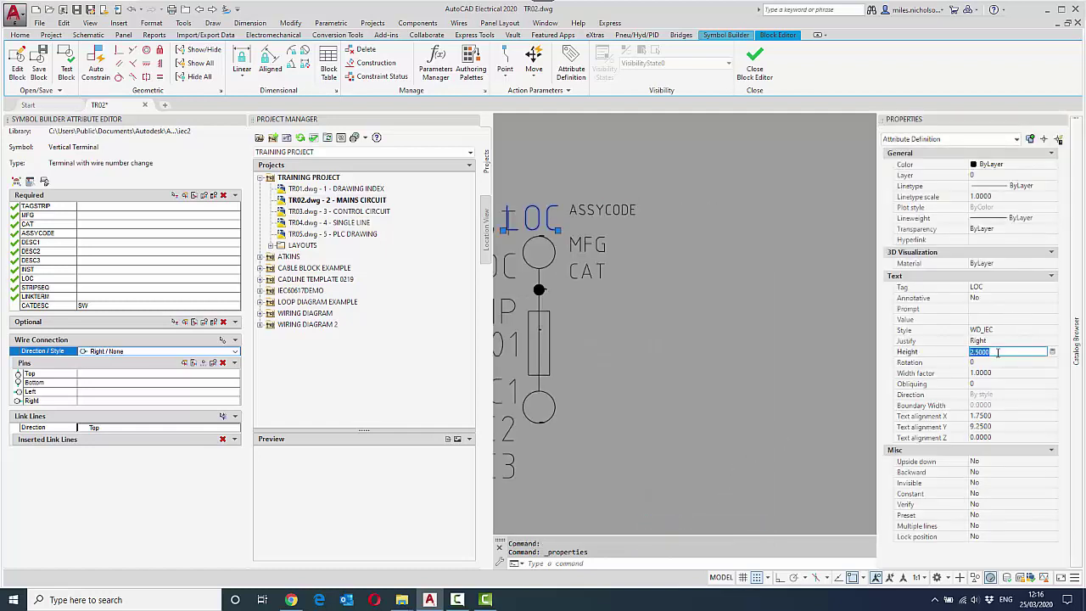
text(2)
click(991, 343)
click(1054, 340)
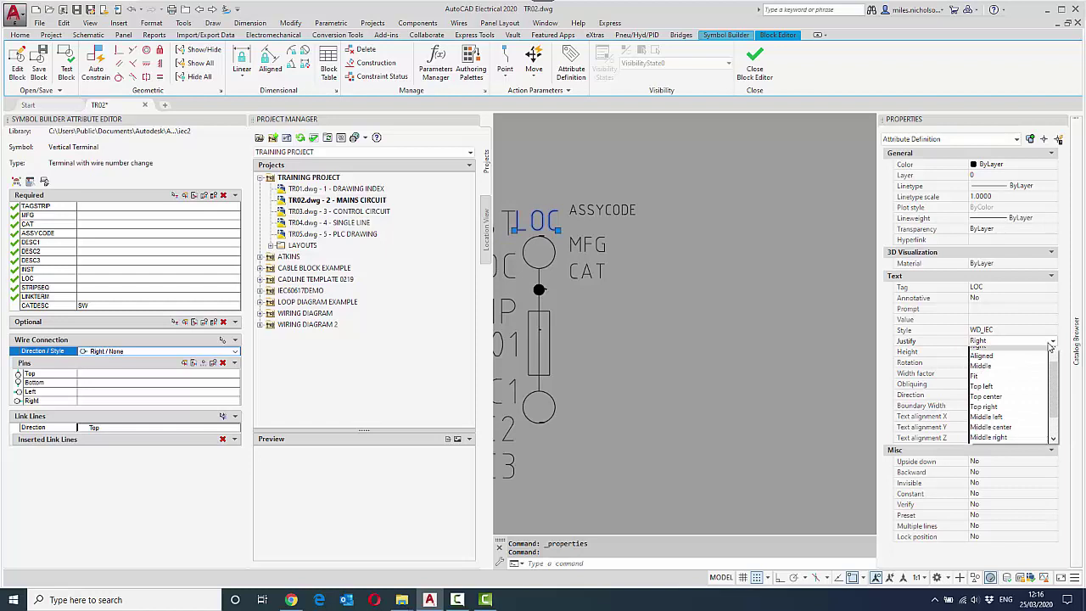
scroll(1051, 383, up, 3)
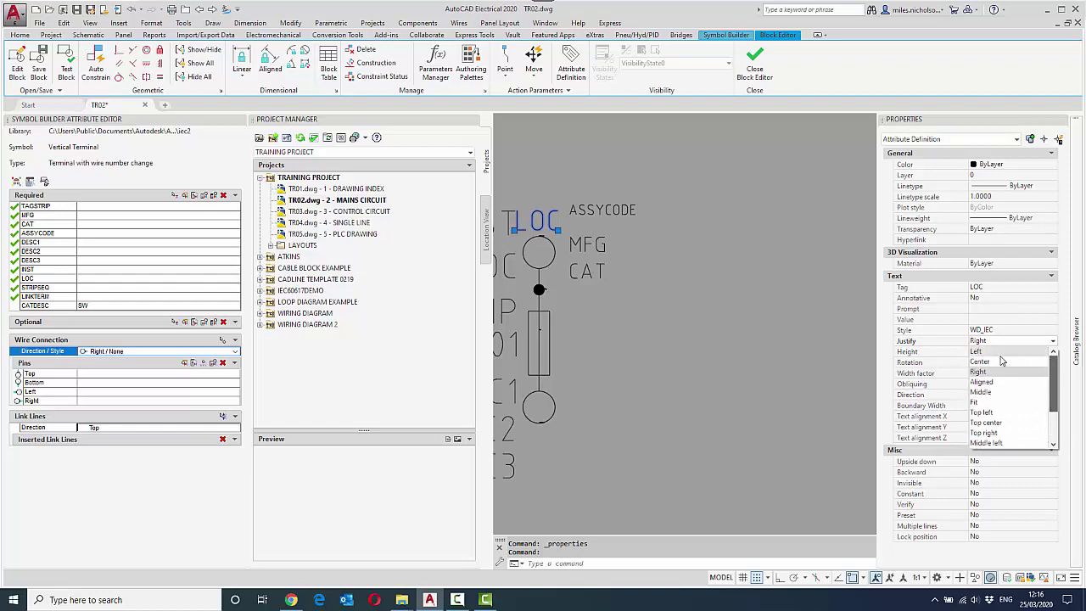
click(985, 351)
- Change the tag of the LOC copy above the upper terminal circle to L01PINL
click(985, 288)
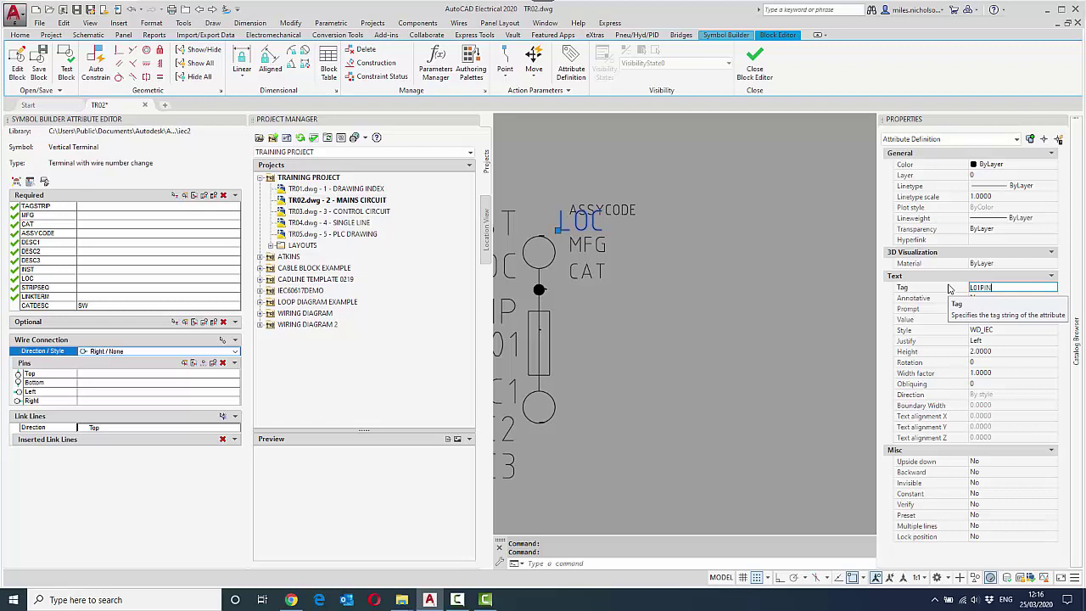
key(Return)
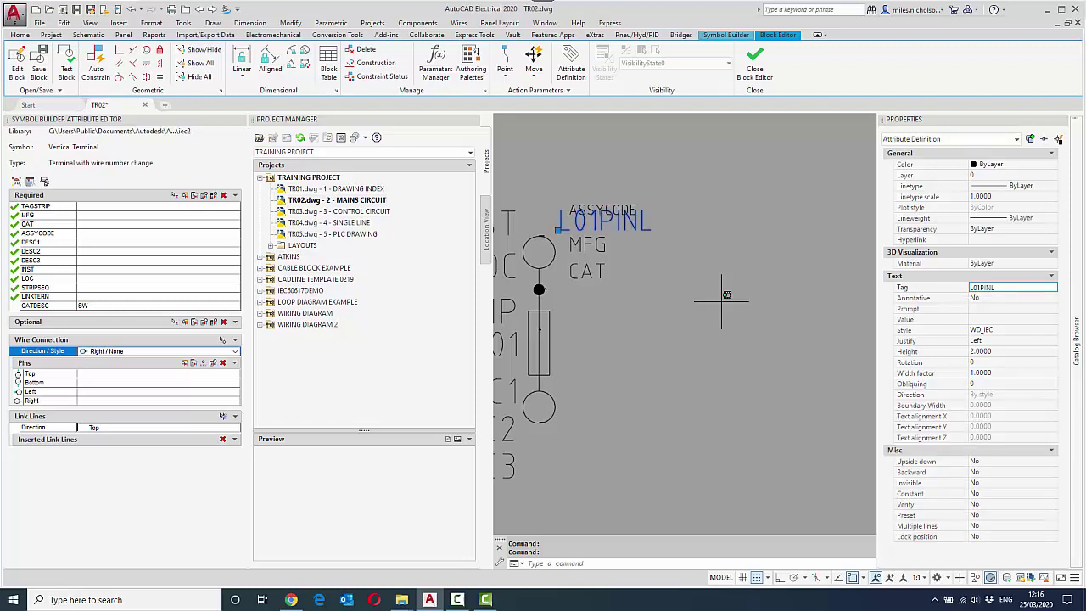
click(722, 301)
click(754, 389)
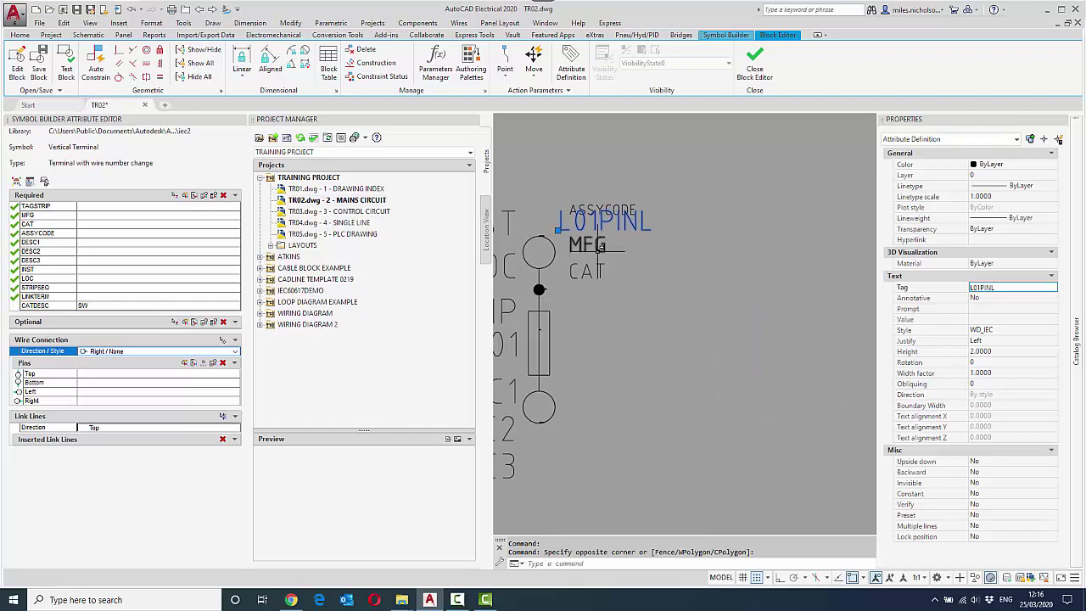
- Move the L01PINL attribute slightly left and up, closer to the top of the upper terminal circle
key(Escape)
click(560, 225)
click(556, 229)
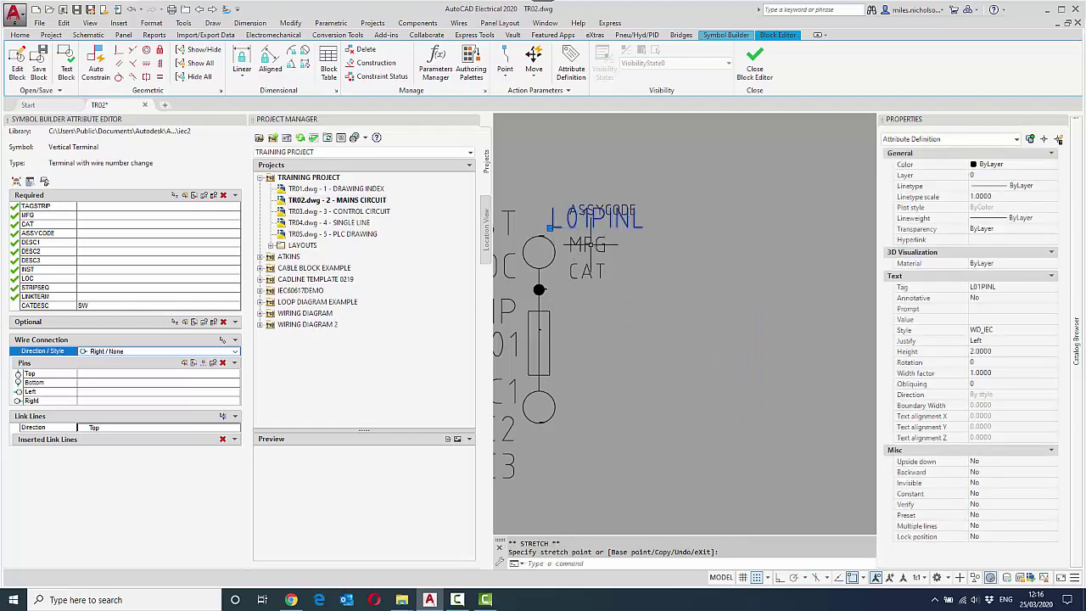
key(Escape)
- Copy the L01PINL attribute from the upper terminal circle to just below the lower terminal circle
text(co)
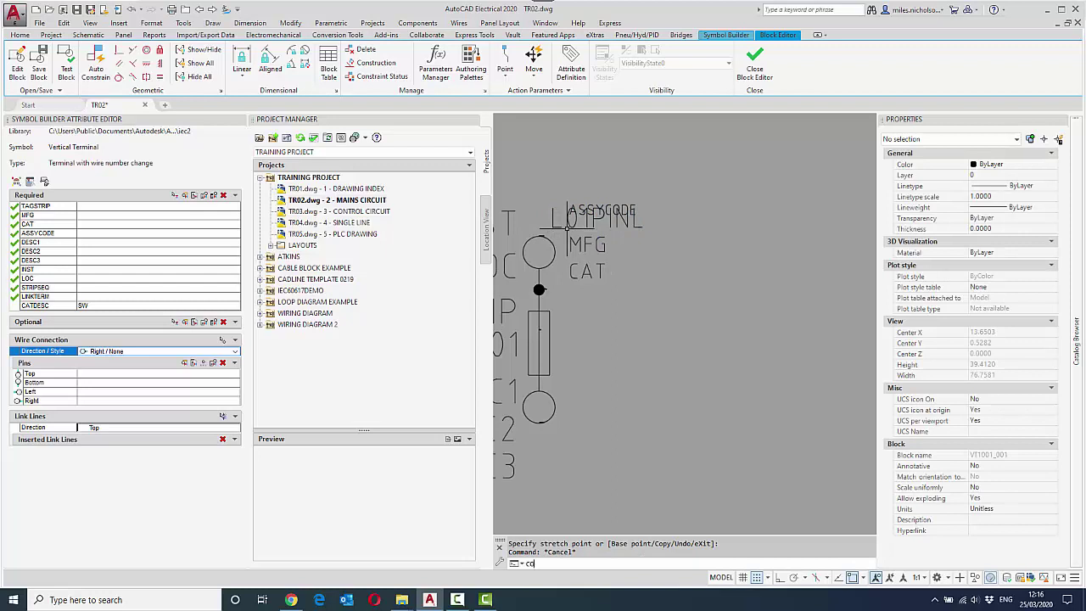
key(Return)
click(557, 226)
key(Return)
click(557, 226)
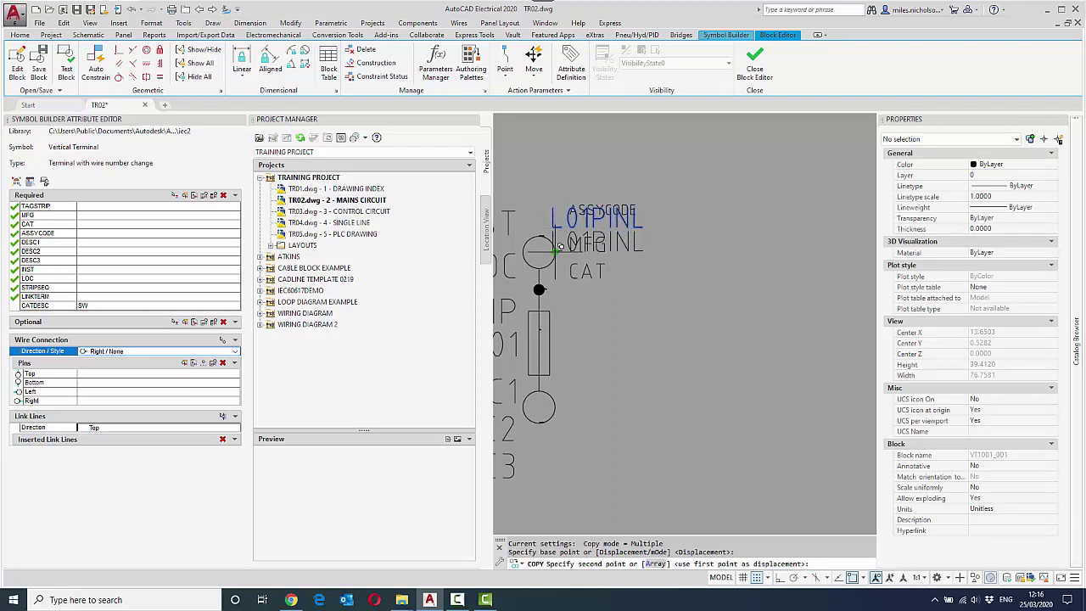
click(556, 444)
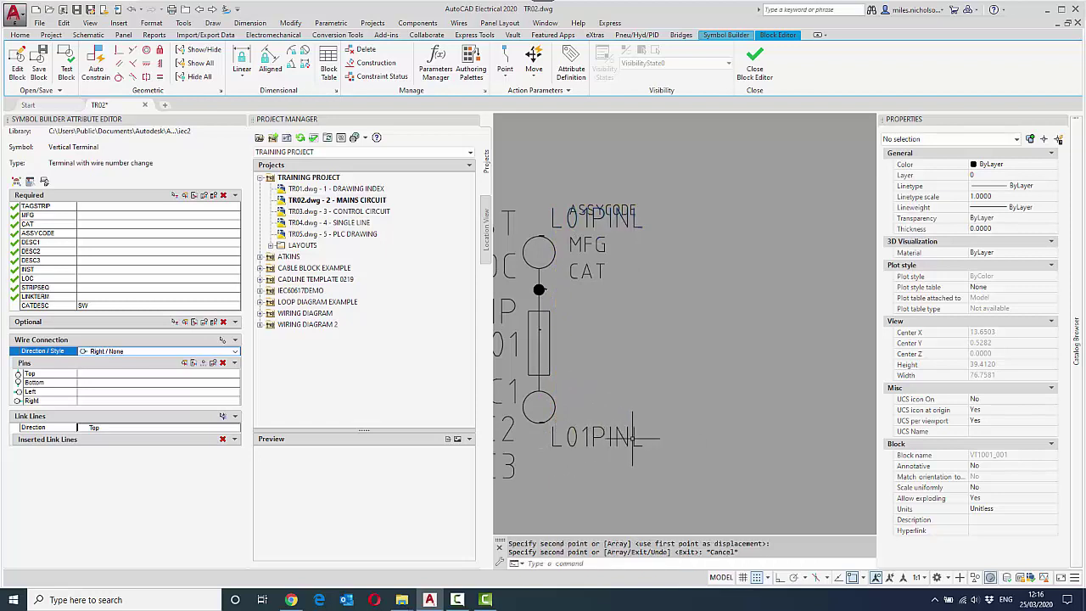
key(Escape)
- Change the tag of the attribute copy below the lower terminal circle to L01PINR
double_click(637, 437)
click(679, 209)
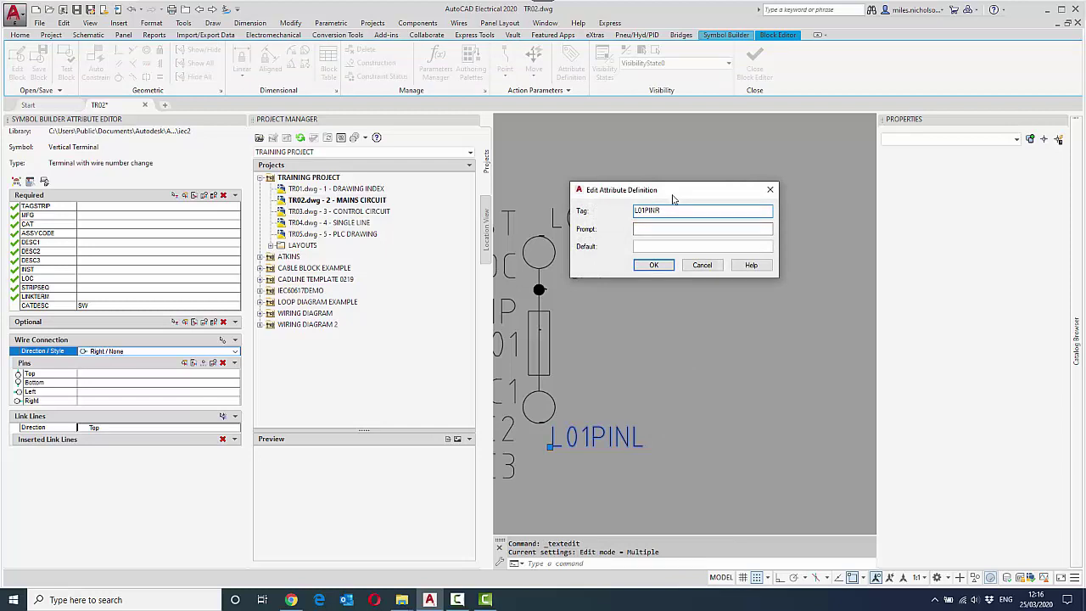
text(R)
click(652, 266)
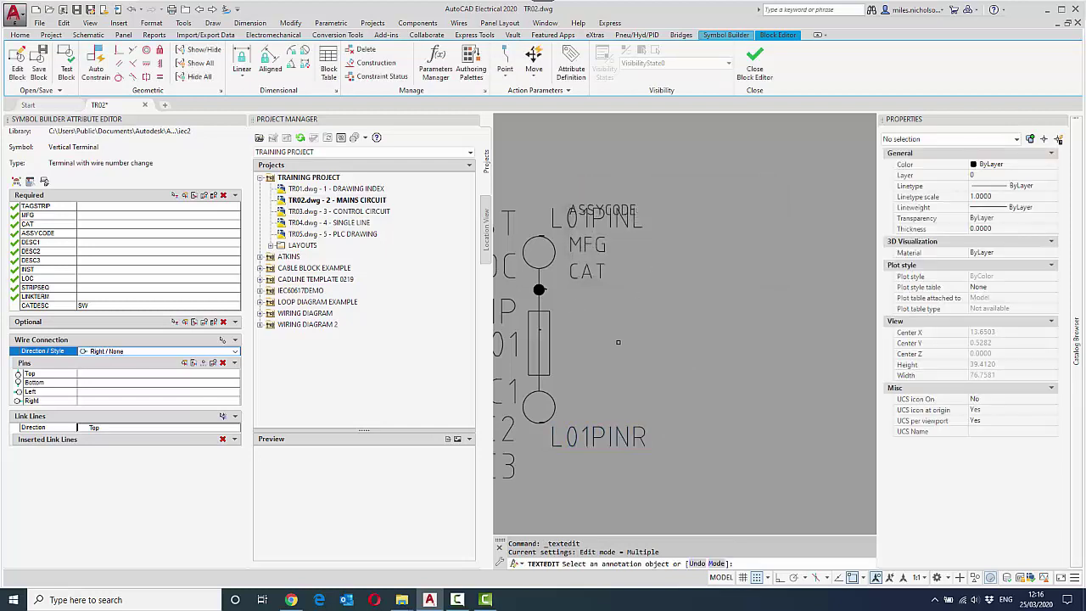
scroll(618, 342, down, 3)
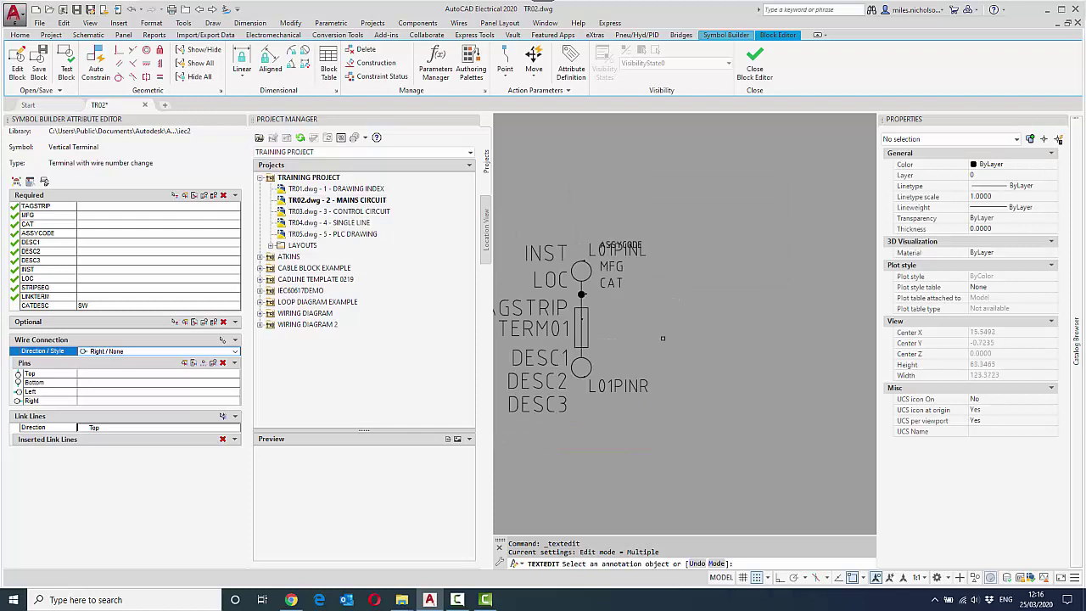
key(Escape)
- Close the block editor and save the symbol as a Wblock, naming both symbol and icon image VT1001_FUSE TERMINAL
mouse_move(641, 331)
middle_down()
mouse_move(669, 319)
mouse_move(678, 281)
mouse_move(673, 338)
middle_up()
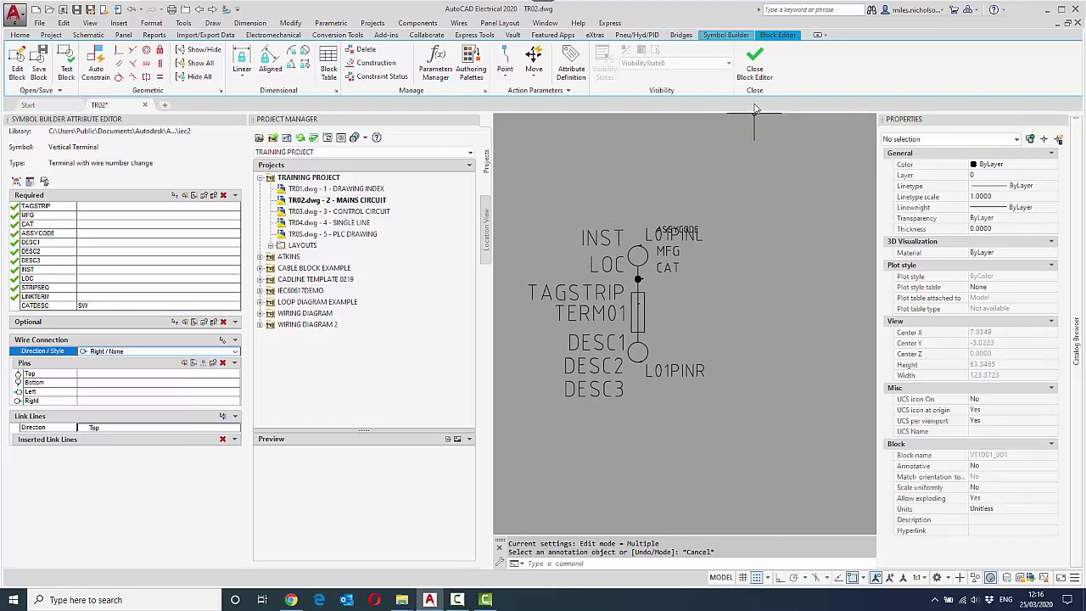
middle_drag(729, 271, 750, 281)
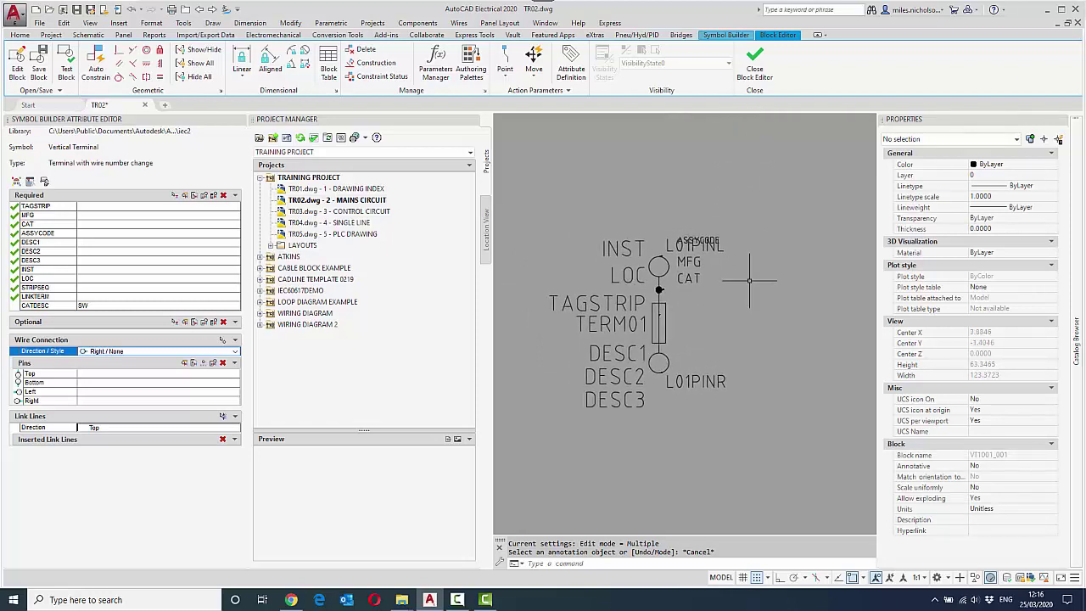
click(756, 79)
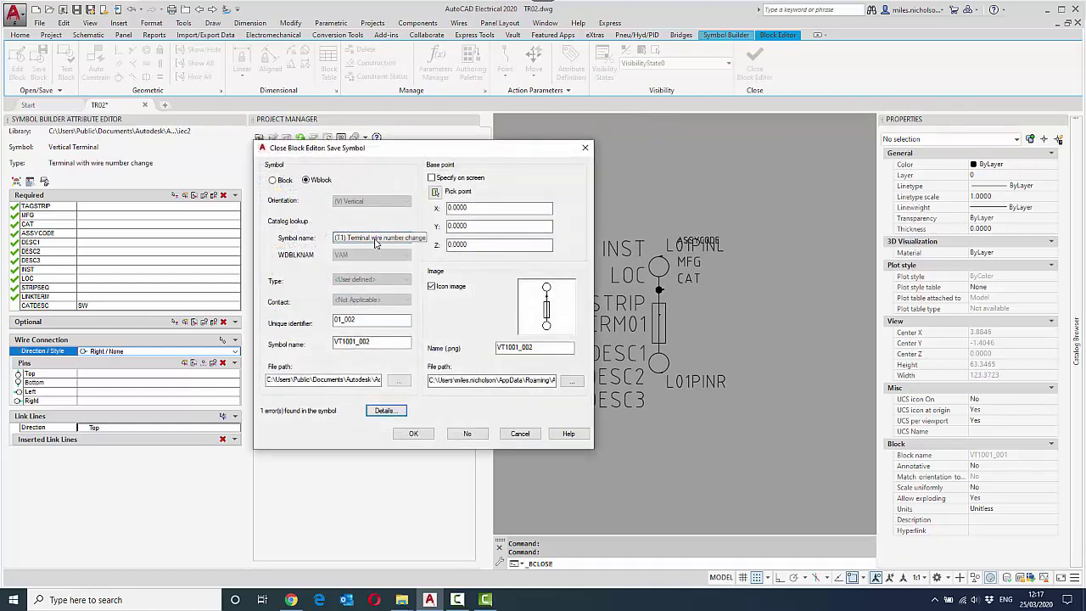
click(361, 341)
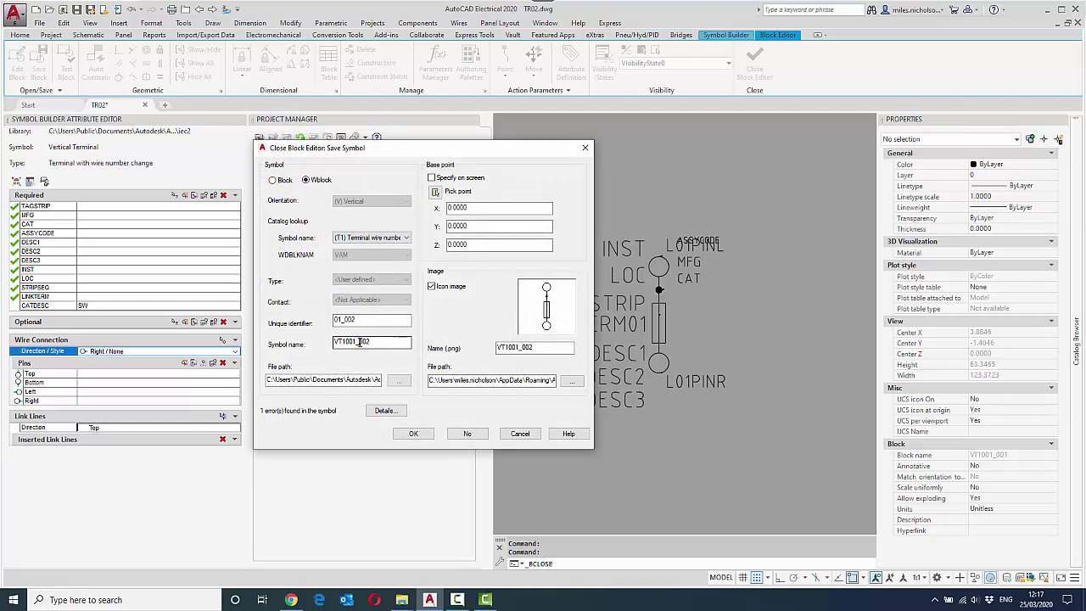
drag(360, 342, 439, 338)
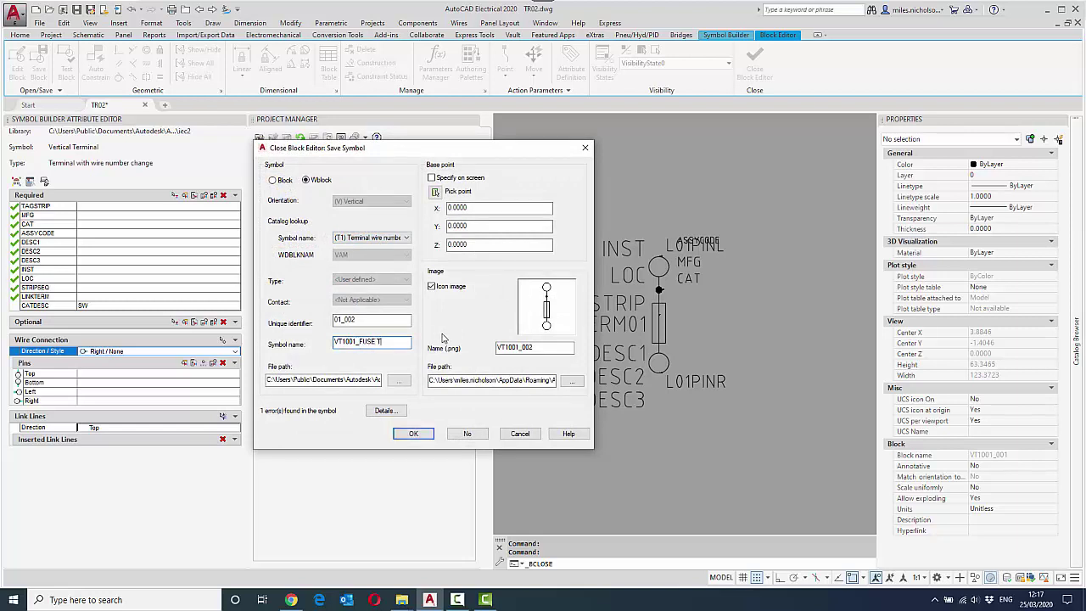
click(546, 346)
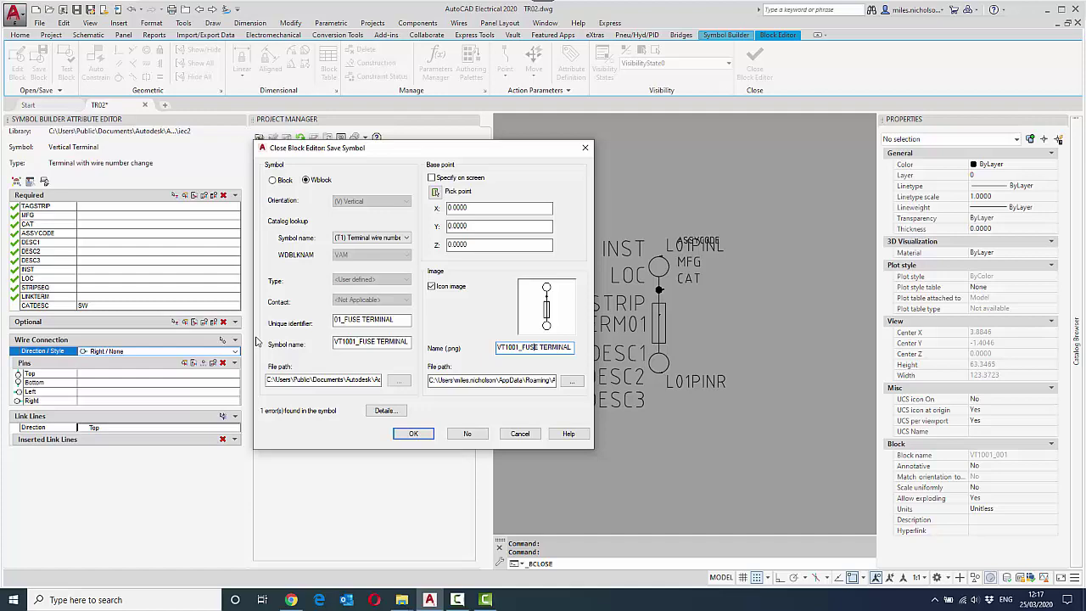
click(415, 436)
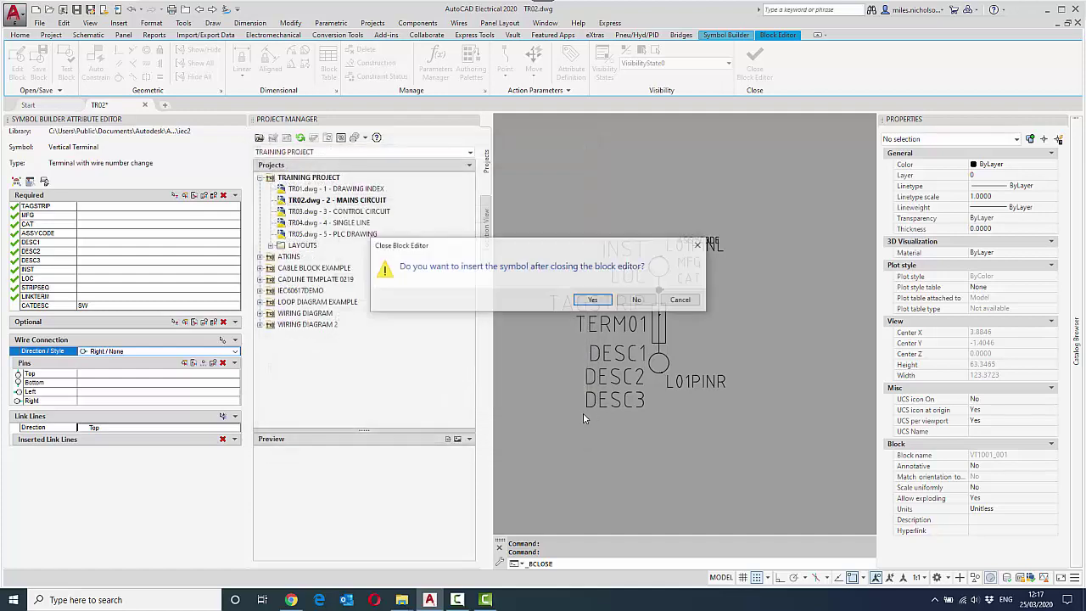
- Insert the saved fuse terminal symbol below the original terminal graphics and set its tag strip to X100
click(594, 302)
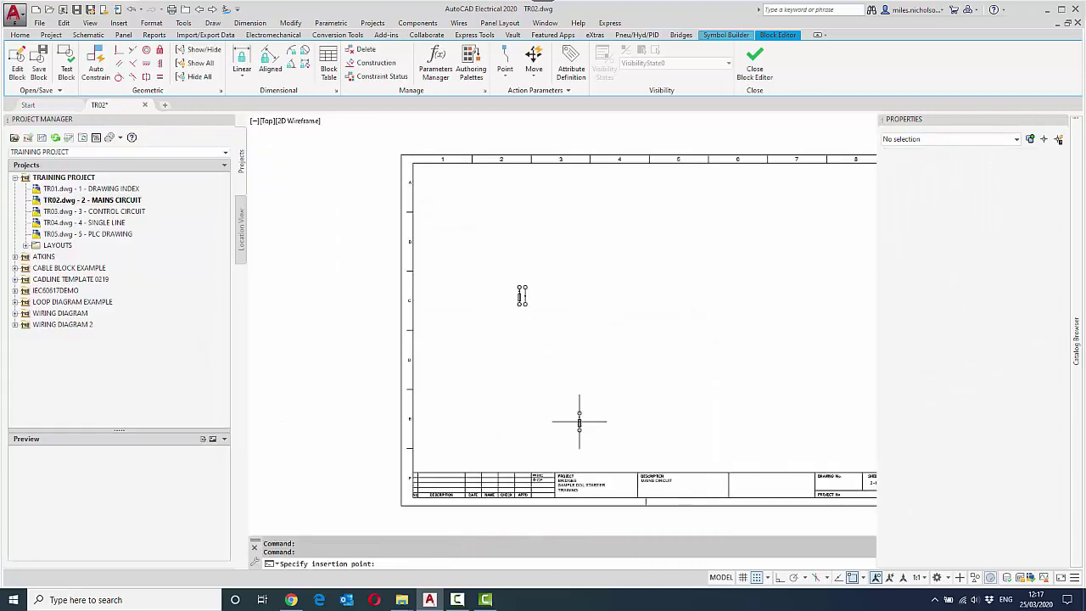
click(766, 579)
click(776, 546)
click(521, 292)
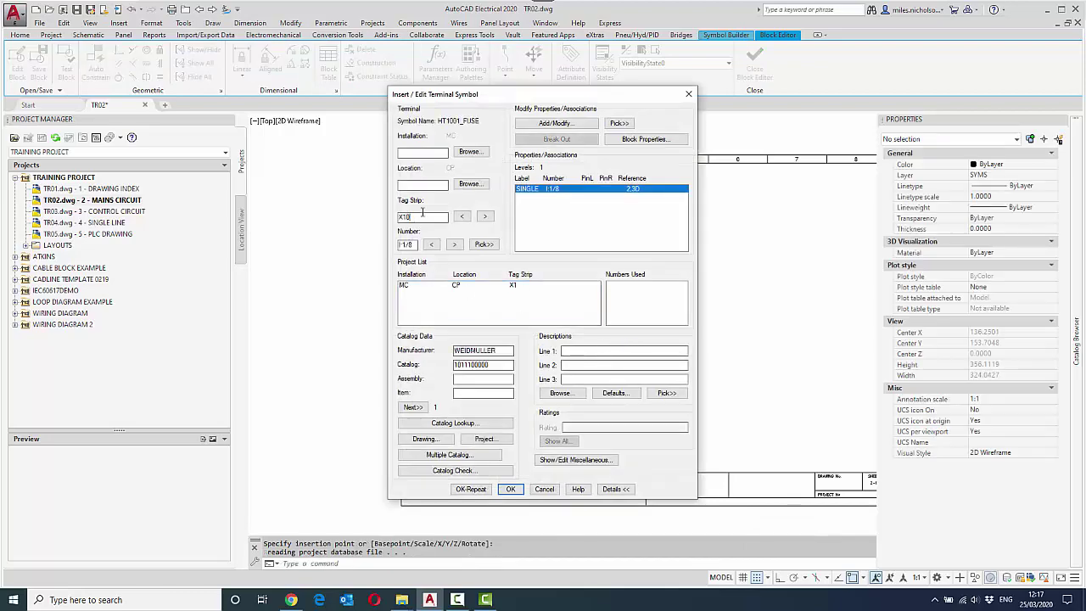
text(0)
- Assign Phoenix Contact catalog number 3211888 to the X100 terminal and finish without mapping the symbol to the catalog number
click(458, 423)
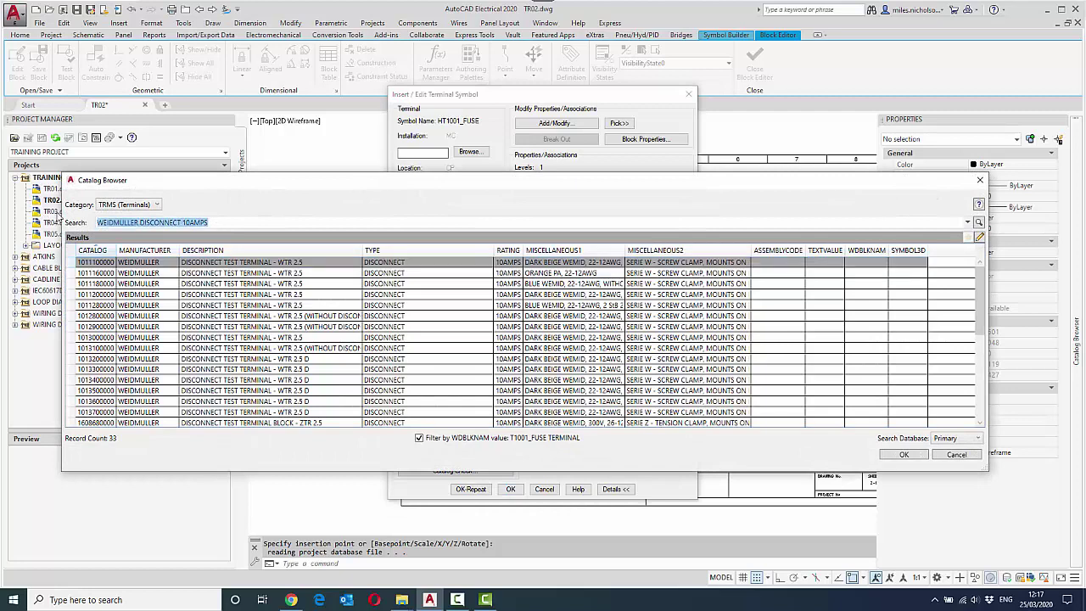
text(3211888)
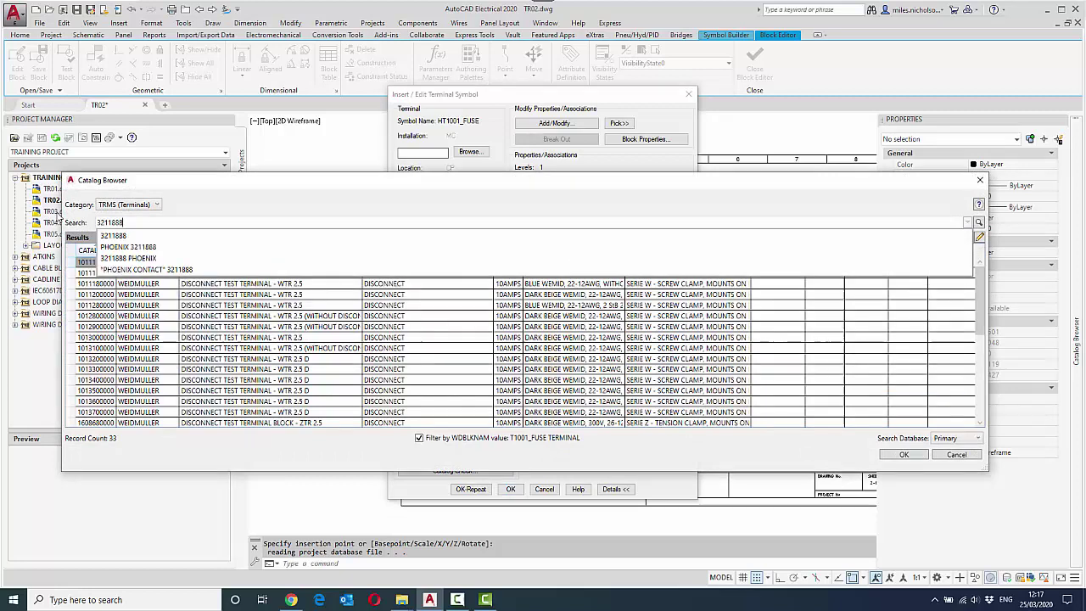
key(Return)
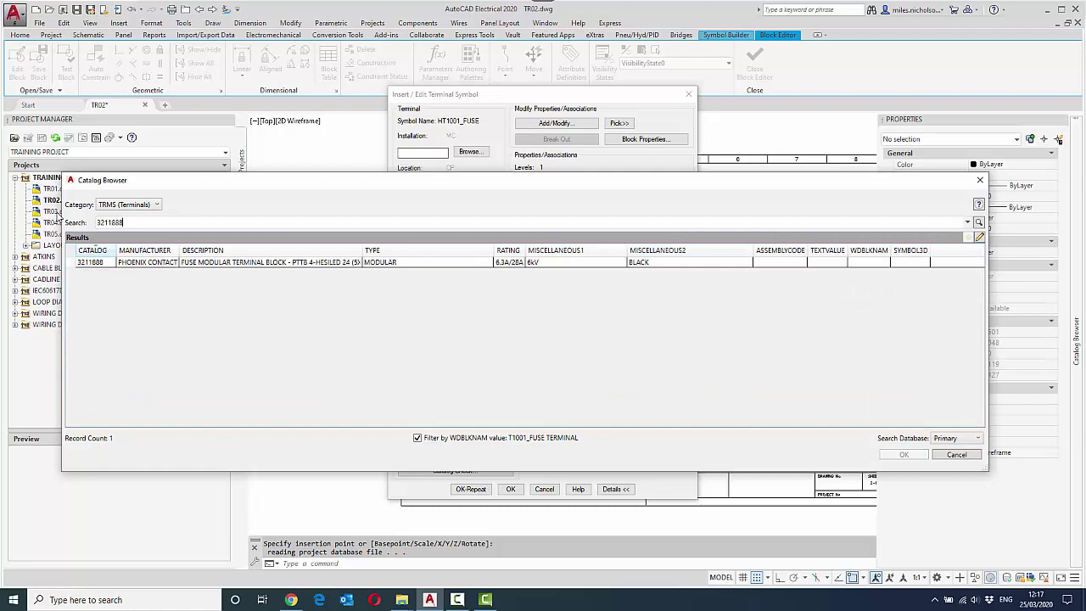
click(186, 264)
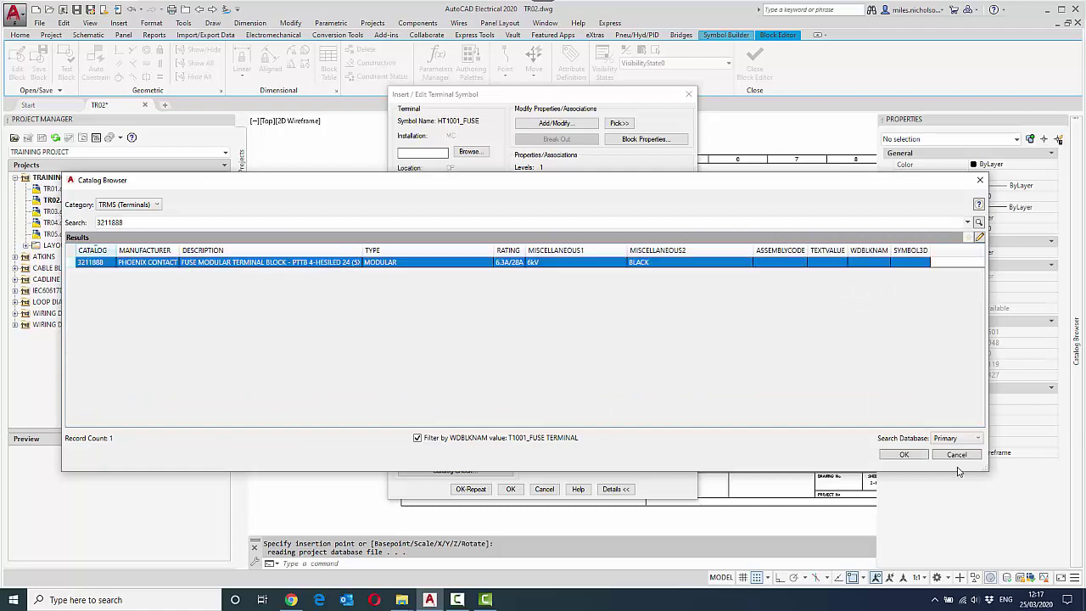
click(905, 455)
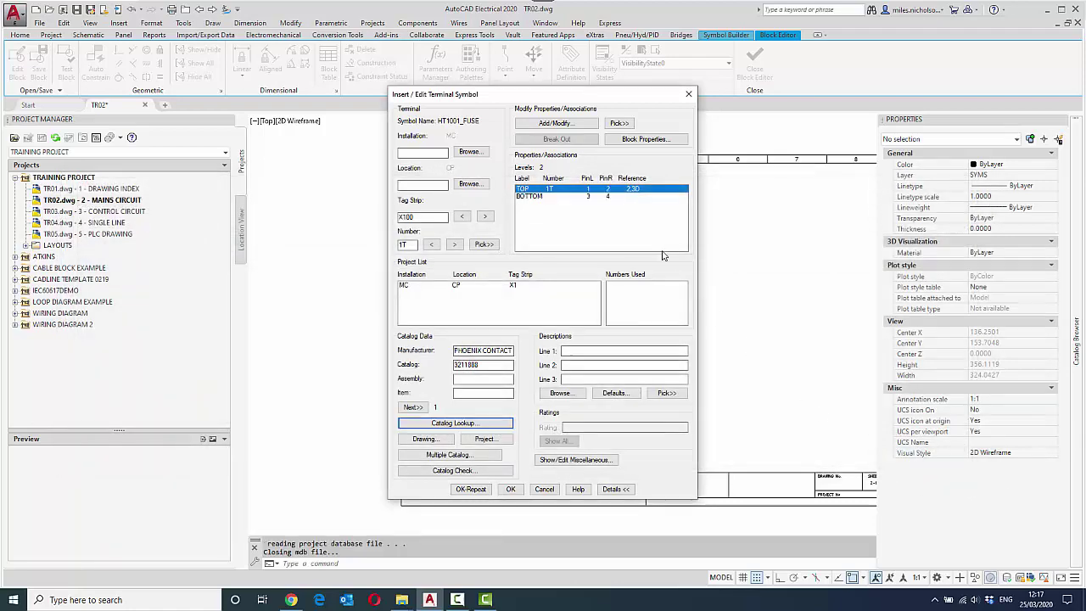
click(512, 490)
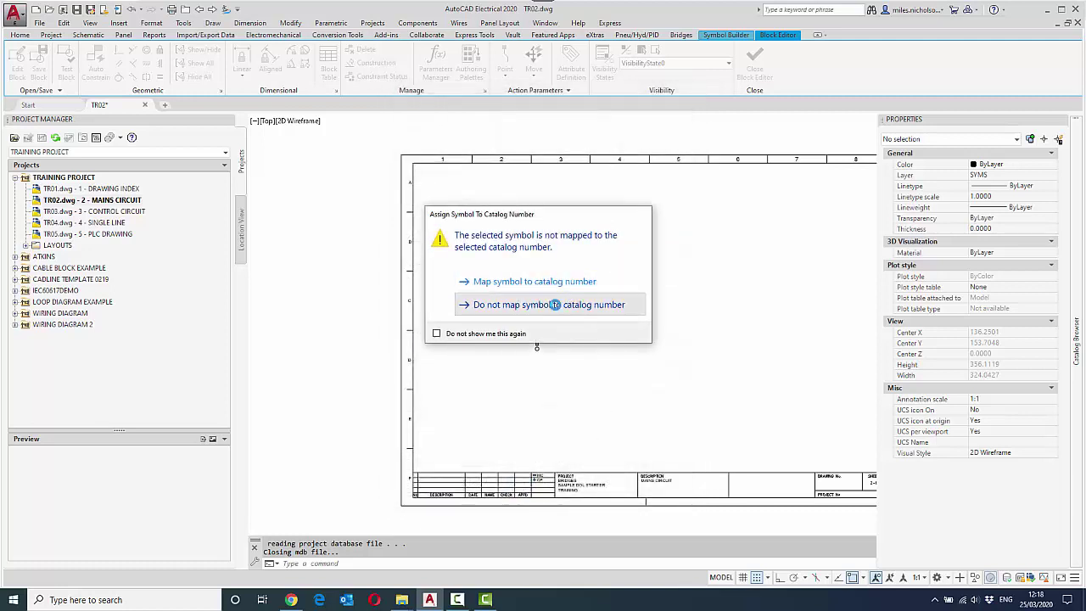
click(555, 304)
- Start a new Symbol Builder symbol from the plain two-circle terminal graphics, using the centre dot as its insertion point
scroll(563, 362, up, 5)
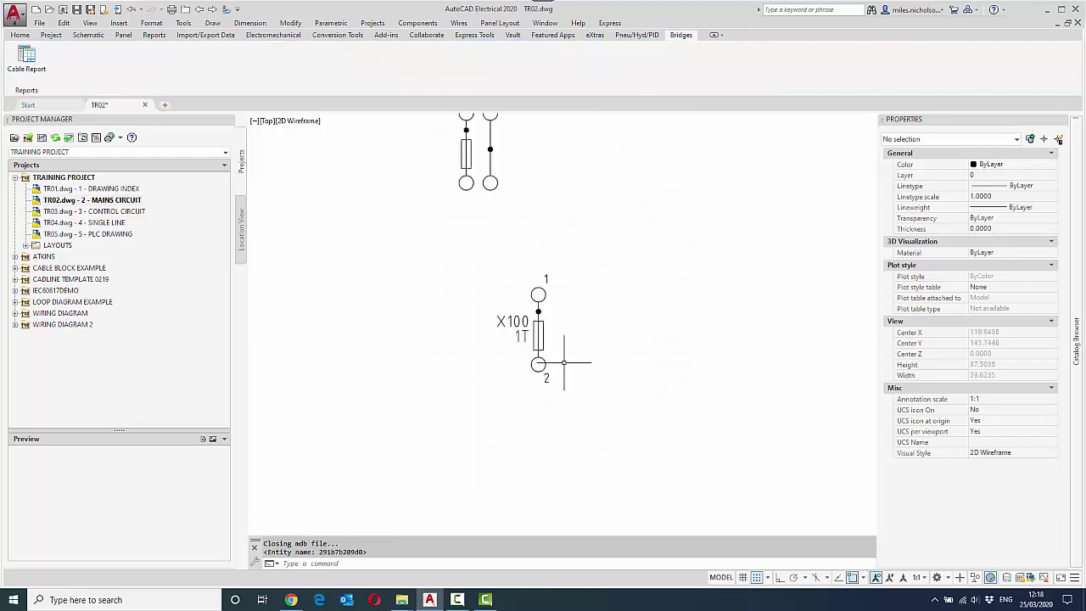
scroll(564, 362, down, 2)
middle_drag(586, 344, 485, 291)
middle_drag(523, 146, 527, 174)
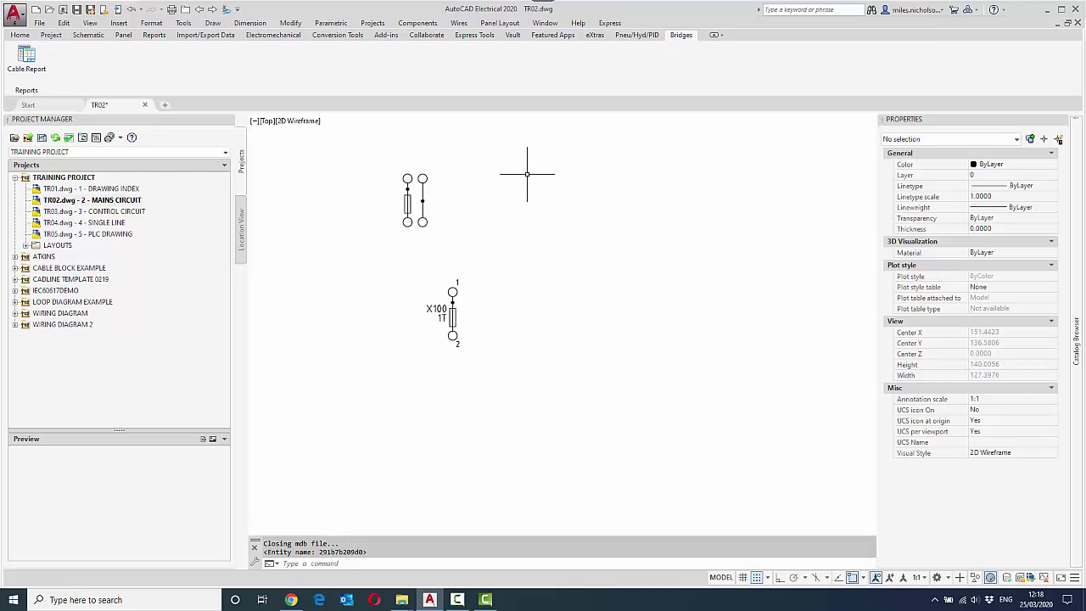
click(89, 35)
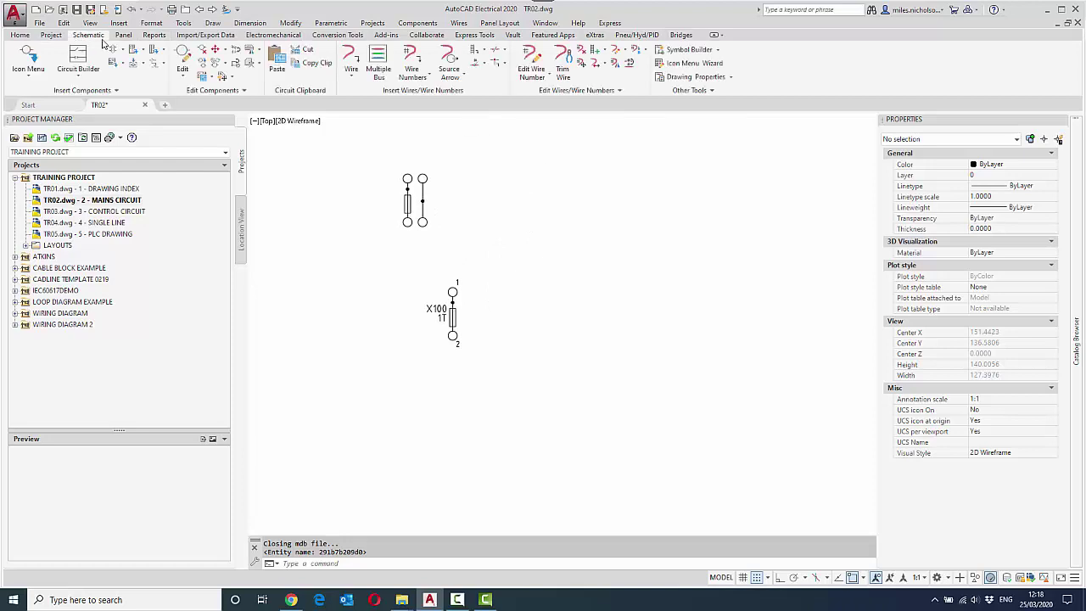
click(688, 51)
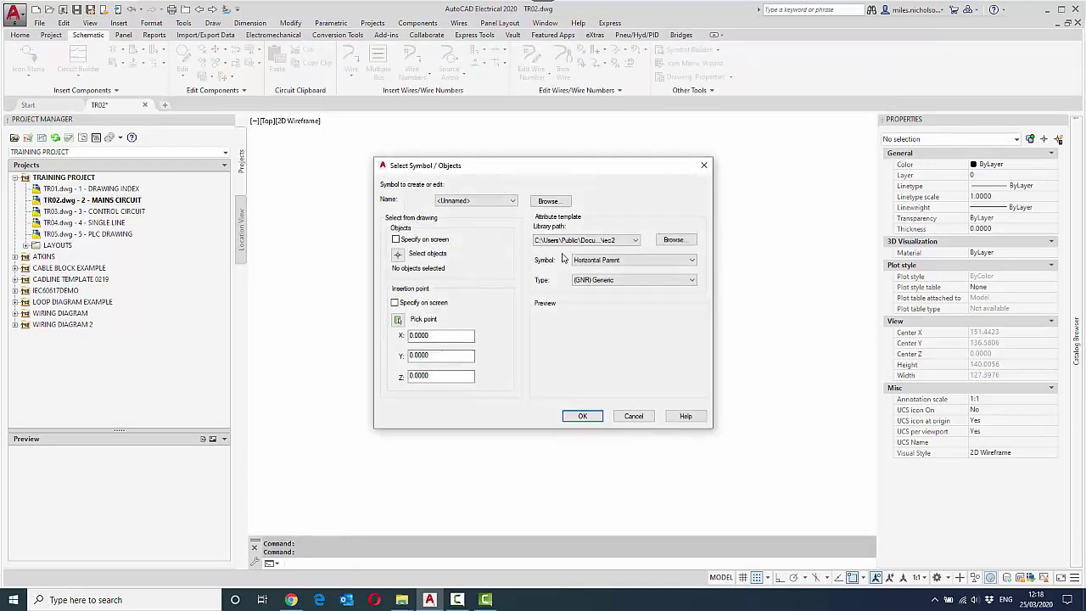
click(397, 254)
click(390, 139)
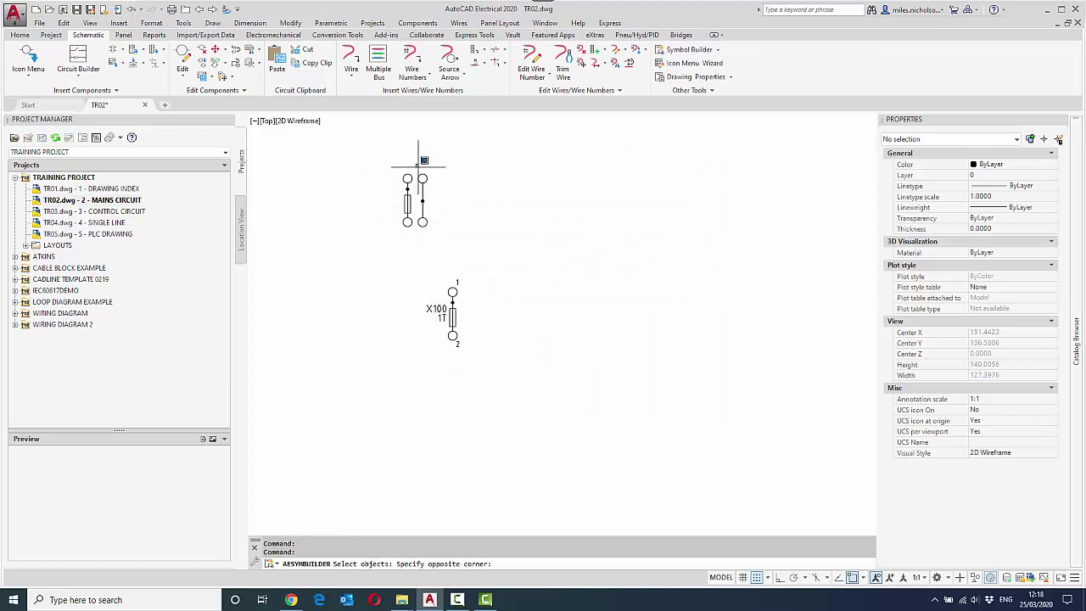
click(445, 243)
key(Return)
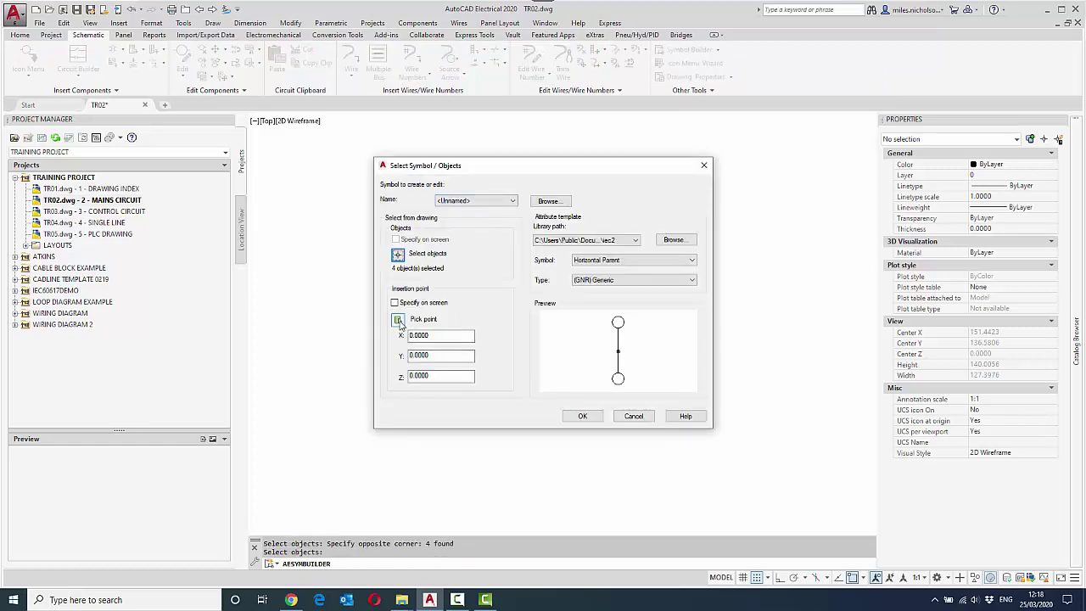
click(399, 321)
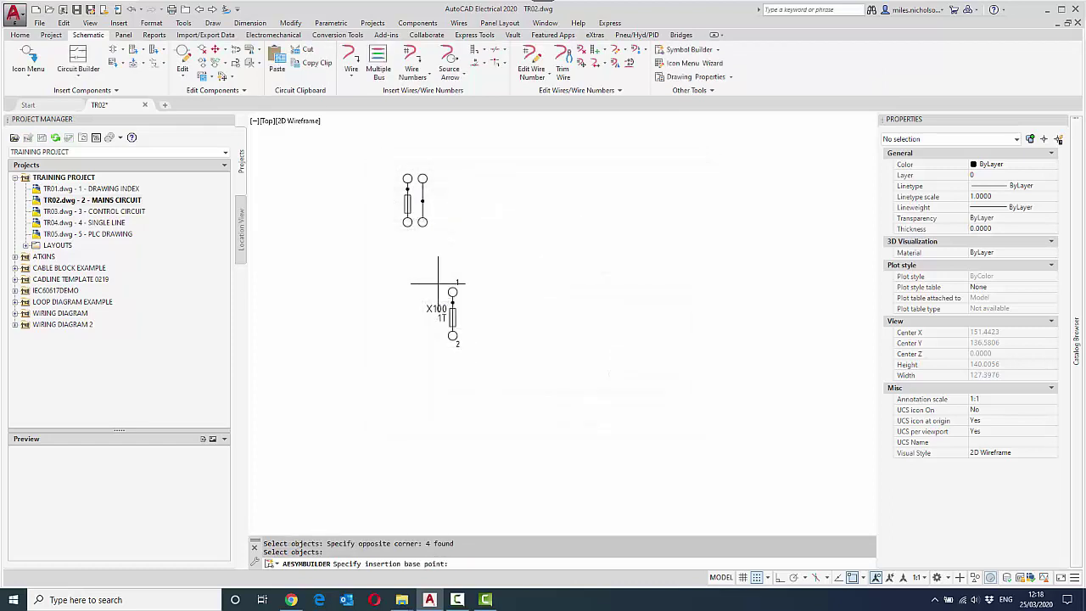
click(427, 185)
- Set the attribute template to Vertical Terminal, type Terminal with terminal number, open the symbol for editing and close the block authoring palettes
click(662, 280)
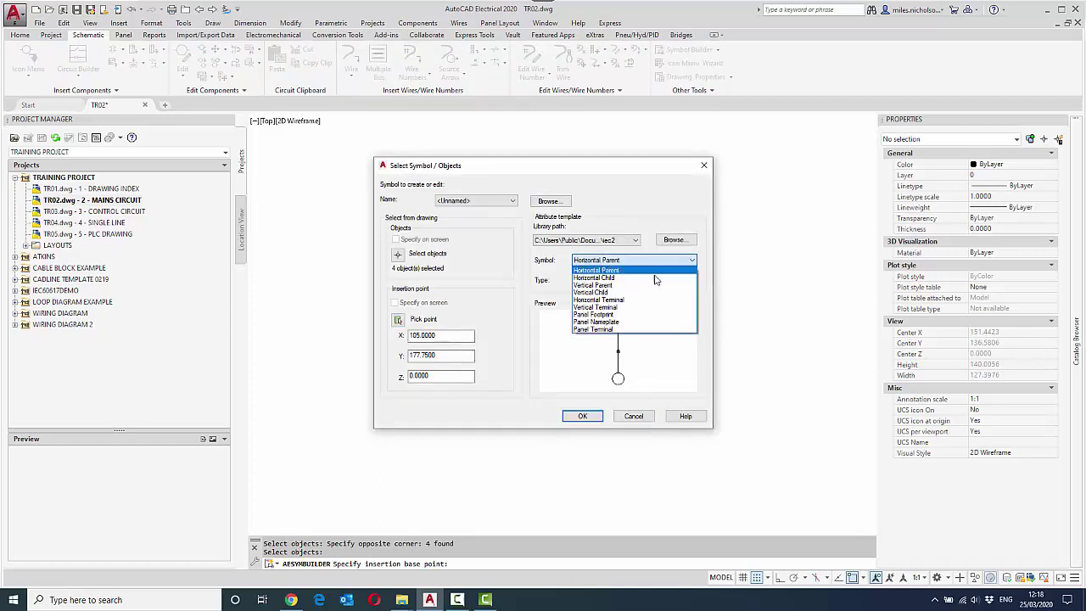
click(645, 312)
click(677, 280)
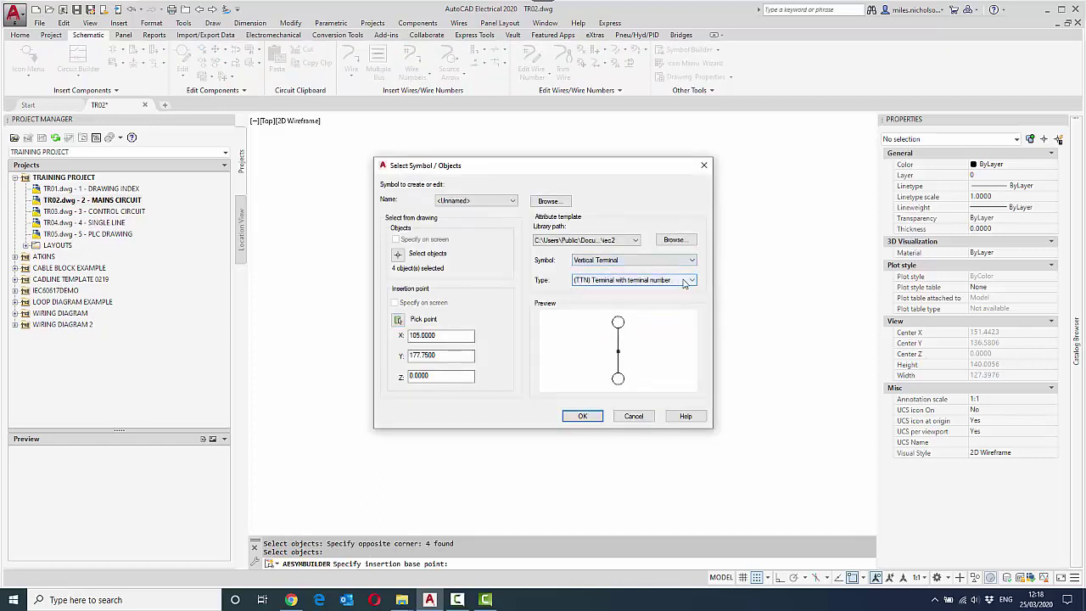
click(655, 290)
click(584, 416)
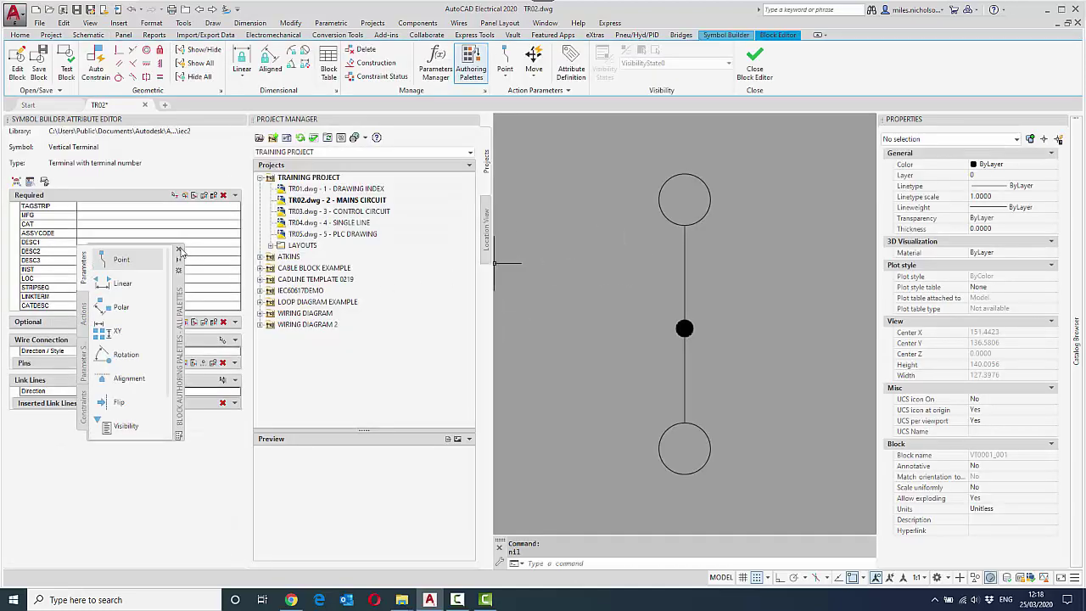
click(179, 250)
- Insert the required attributes TAGSTRIP through LINKTERM together, with their base point at the midpoint of the terminal's vertical line
click(60, 209)
shift+click(57, 297)
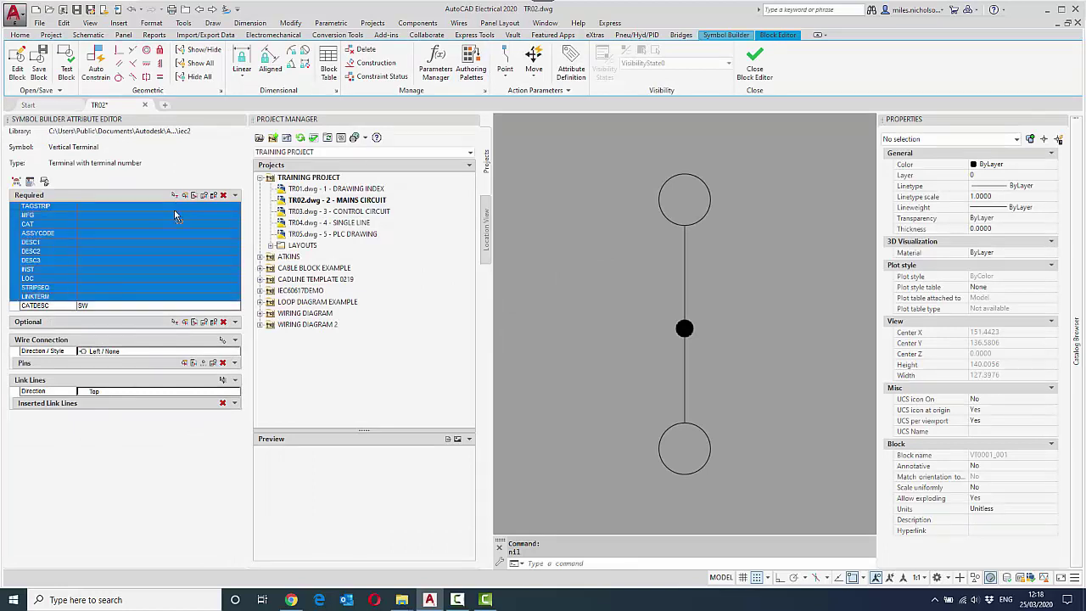
click(175, 196)
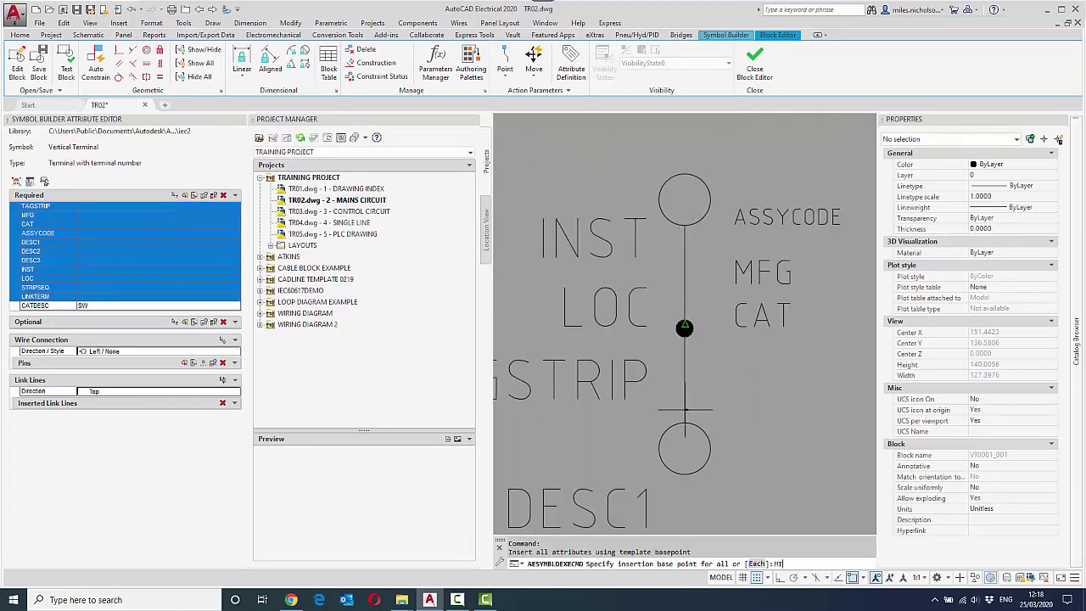
key(Return)
click(685, 328)
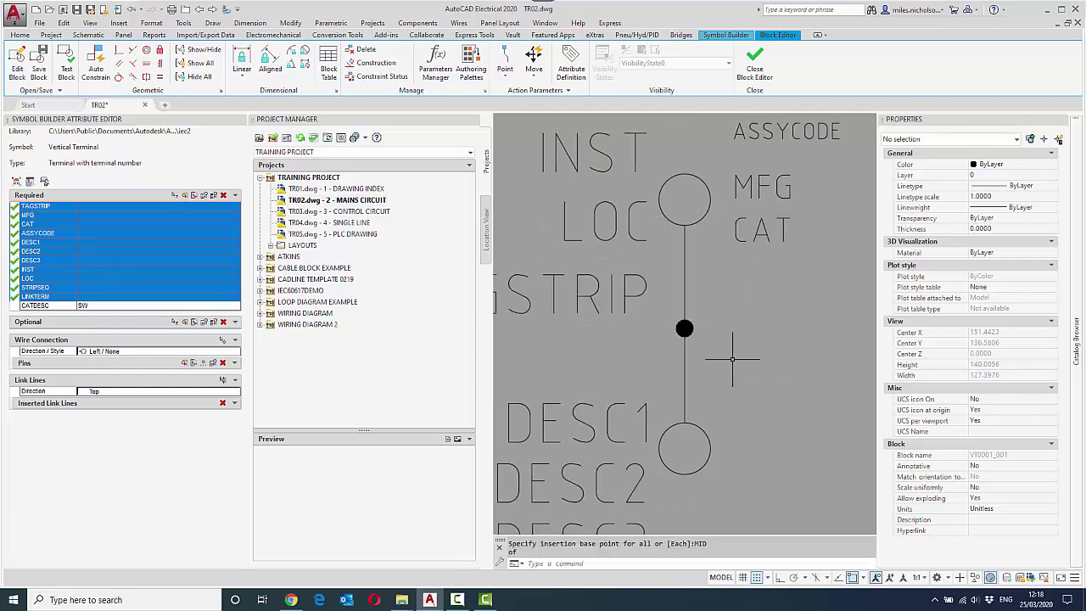
- Move the filled centre dot from its centre point onto the midpoint of the terminal's vertical line
middle_drag(685, 329, 642, 287)
text(m)
key(Return)
click(618, 261)
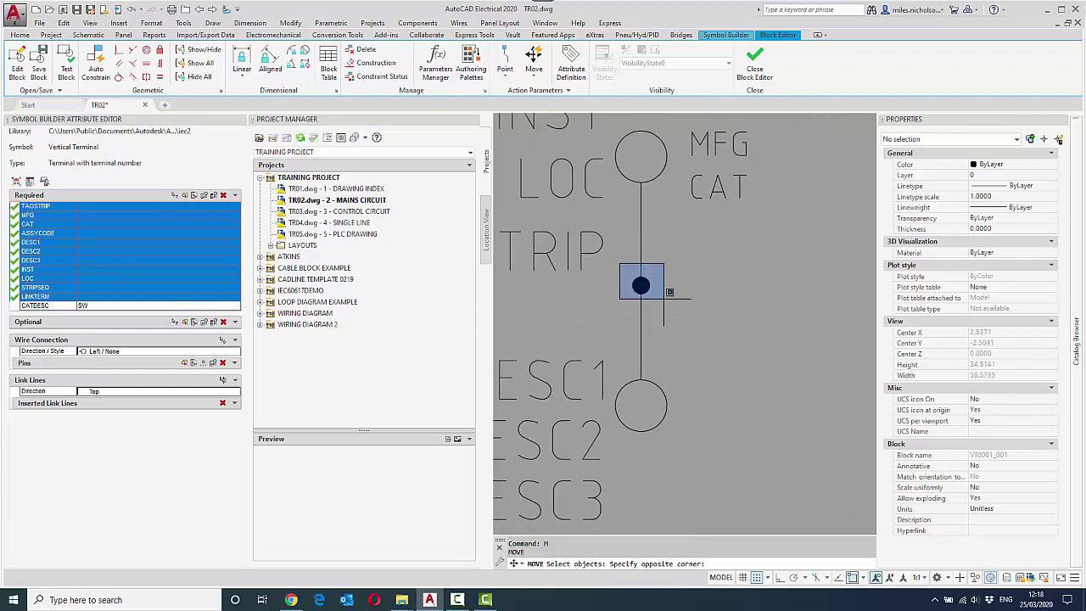
click(674, 315)
key(Return)
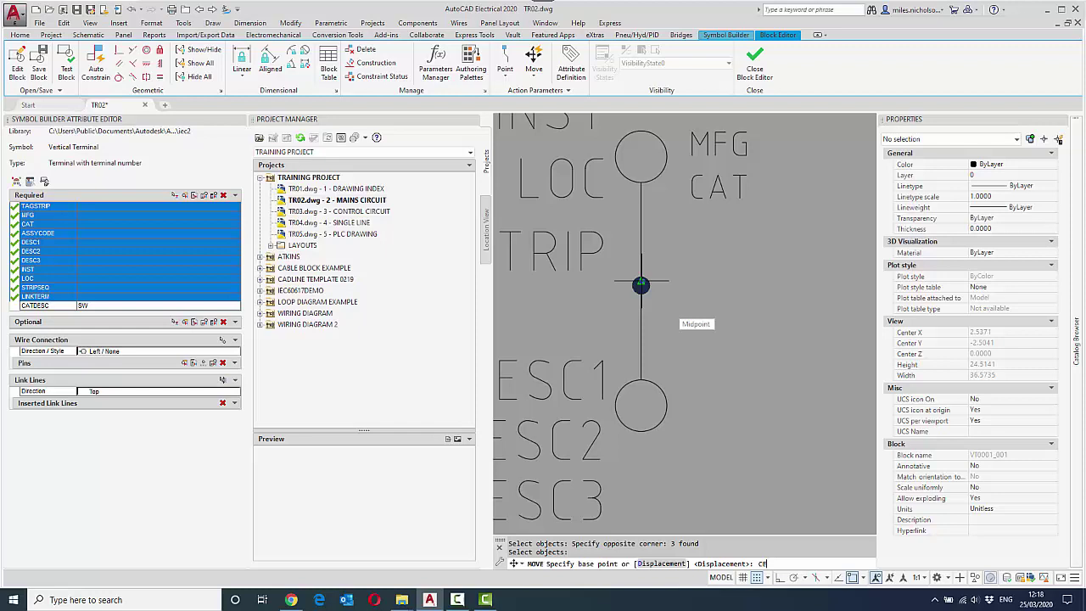
text(N)
key(Return)
click(641, 284)
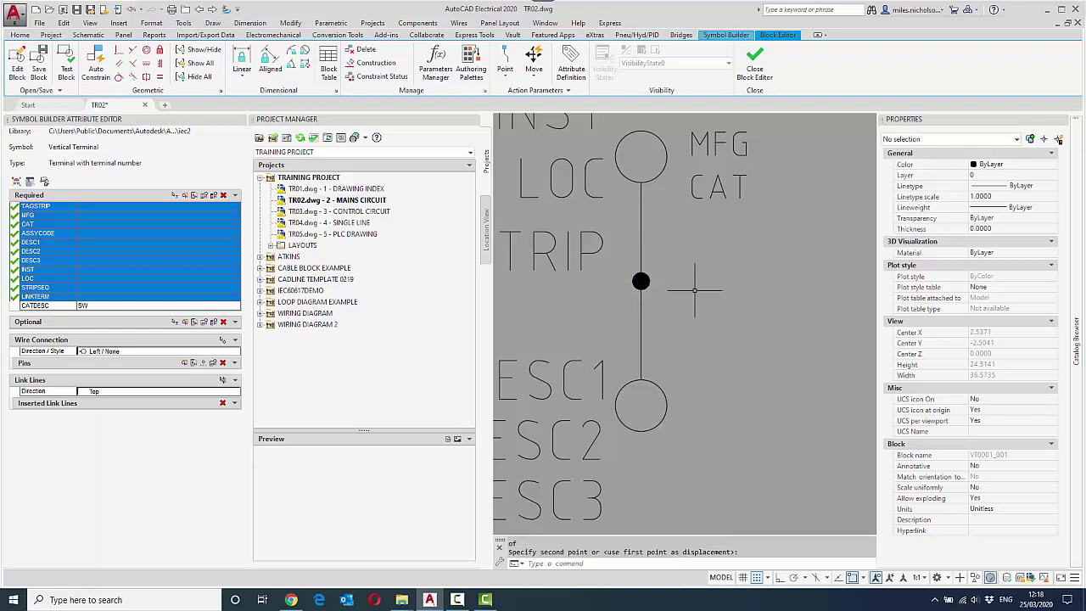
- Insert a Top / None wire connection at the upper circle's top and a Bottom / None one at the lower circle's bottom, with snap off
scroll(694, 290, down, 2)
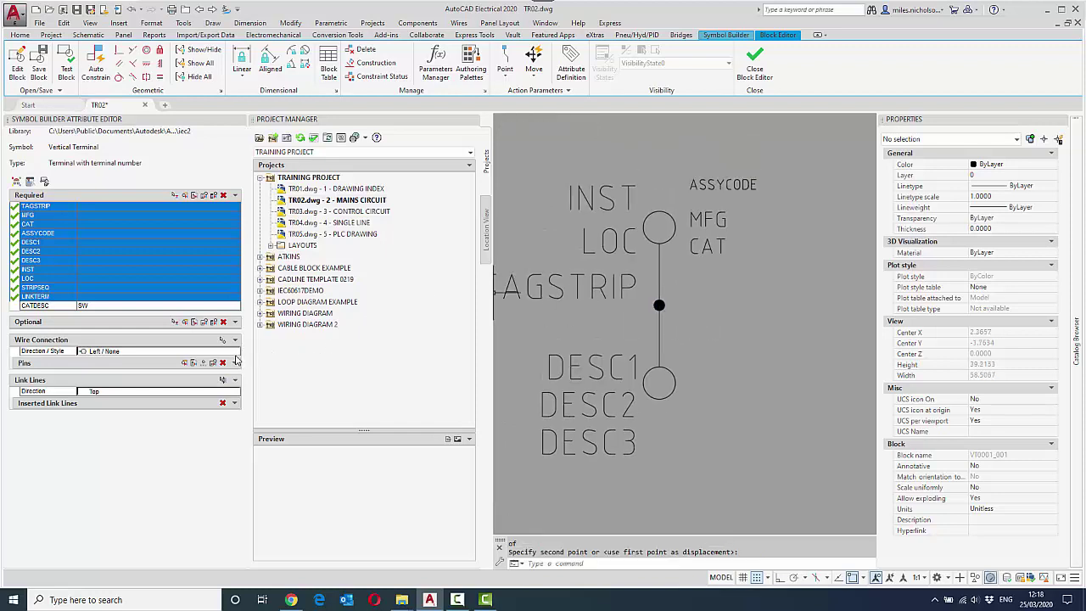
click(169, 350)
click(235, 352)
click(199, 371)
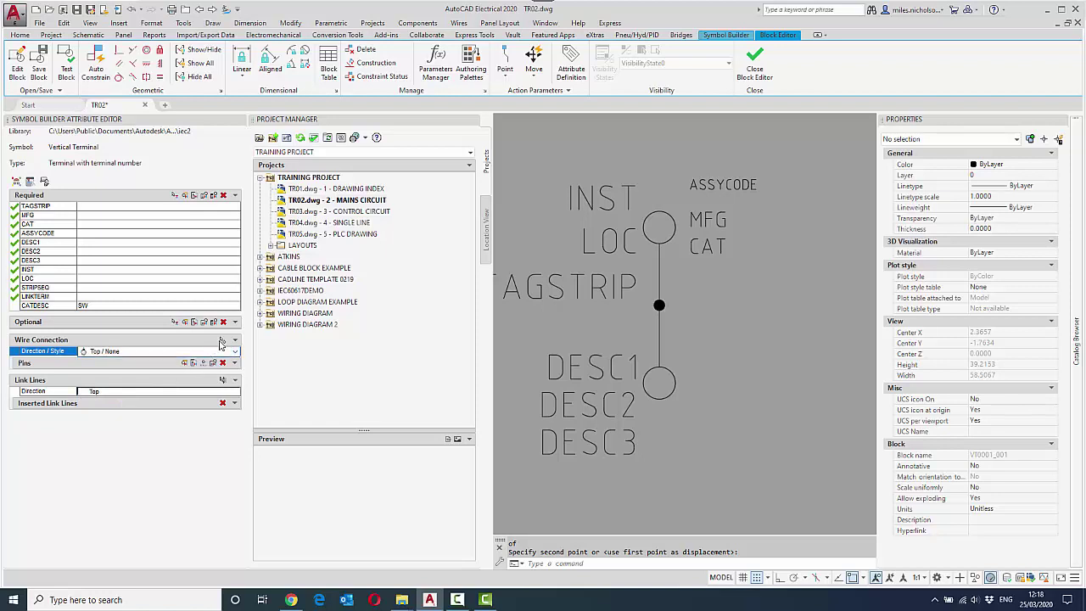
click(222, 341)
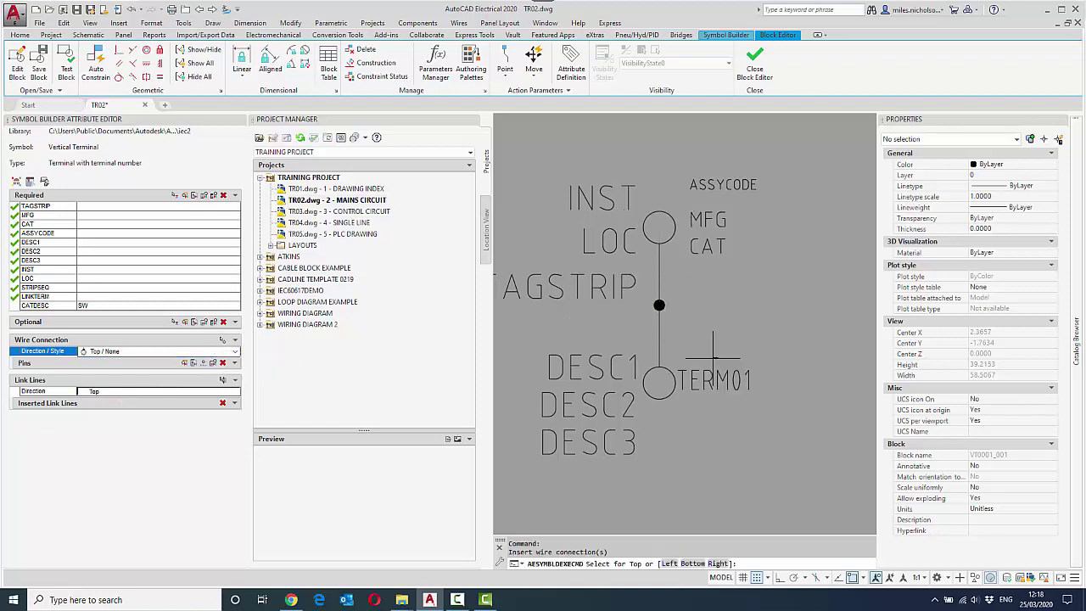
click(755, 577)
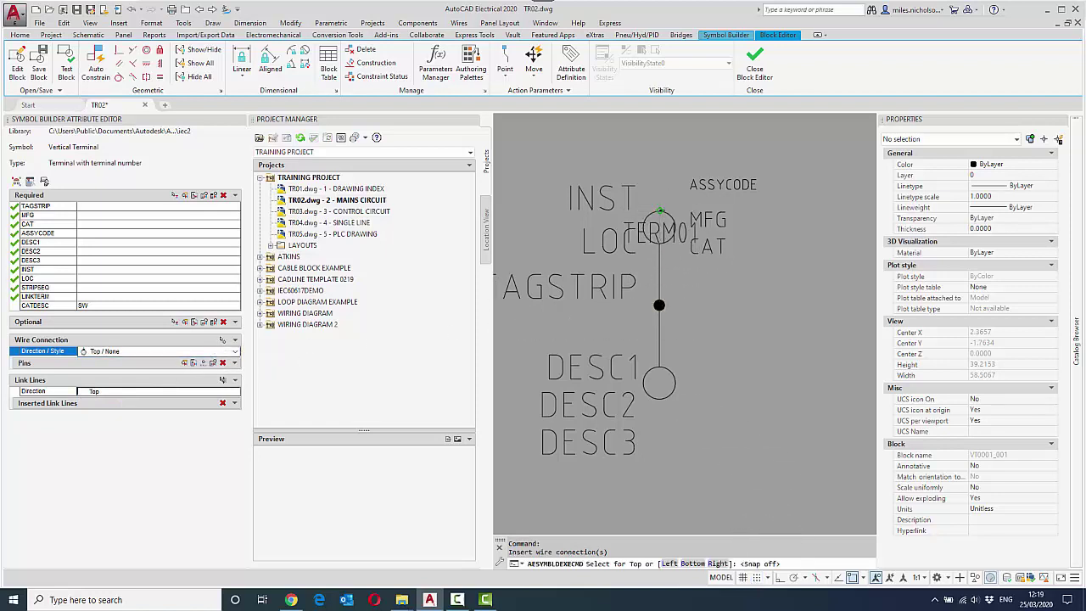
click(234, 351)
click(111, 376)
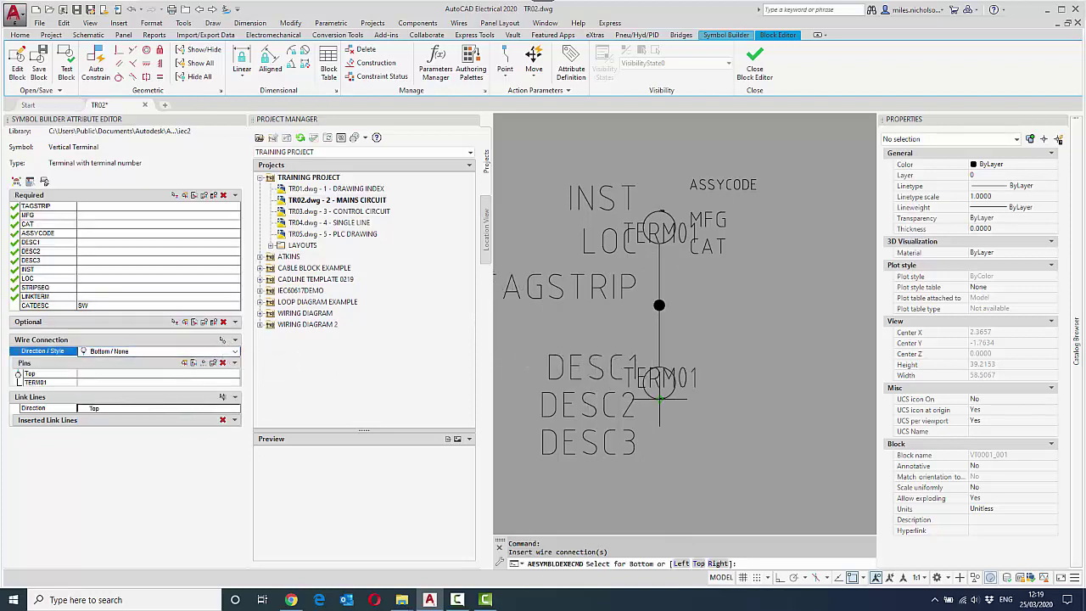
- Insert Left / None and Right / None wire connections on the centre dot
click(234, 352)
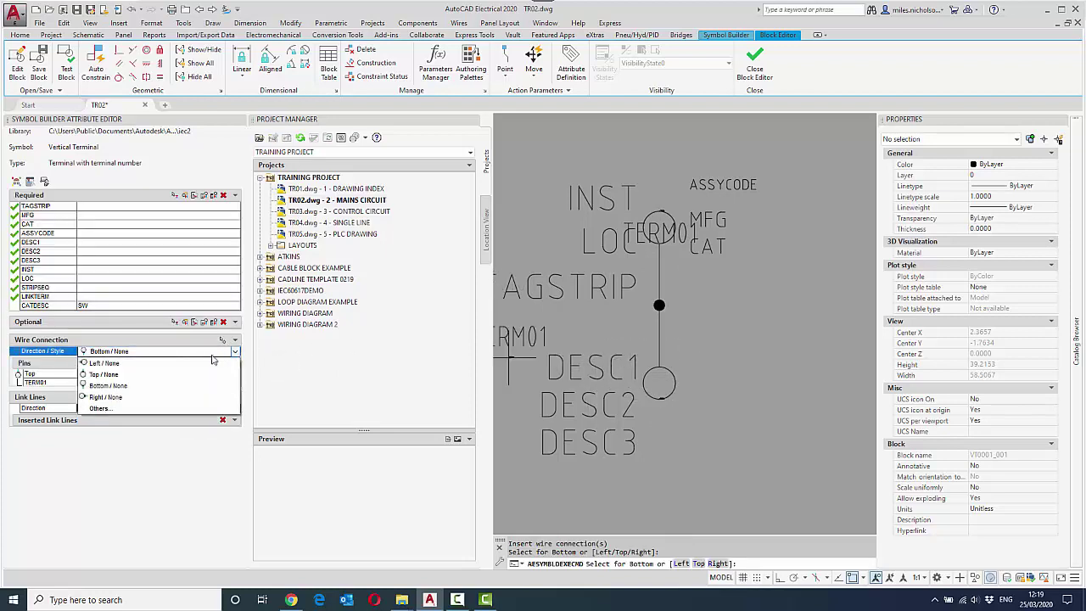
click(109, 375)
click(225, 340)
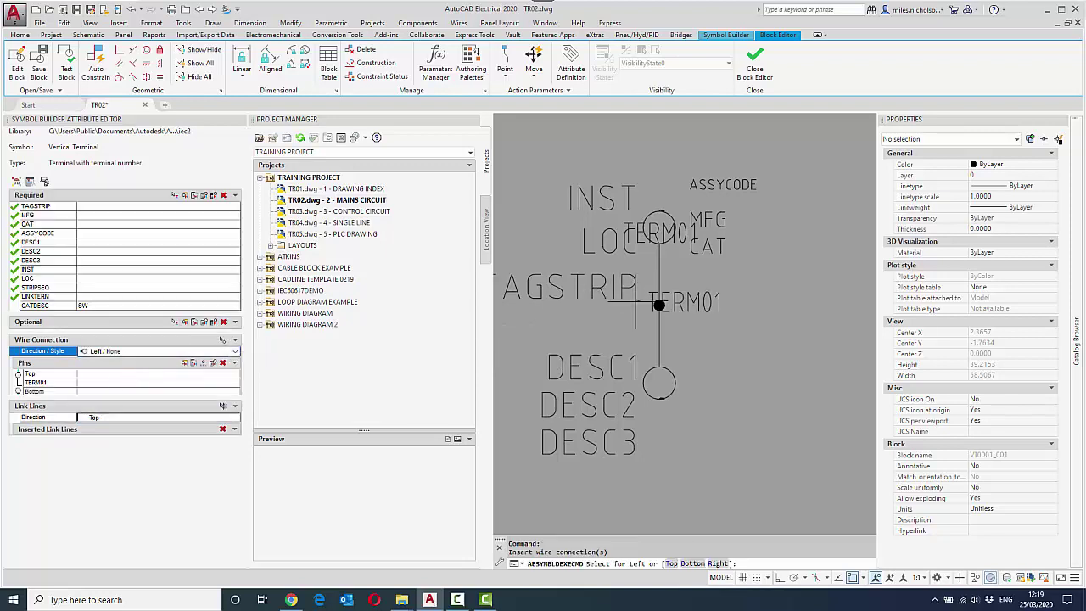
click(234, 351)
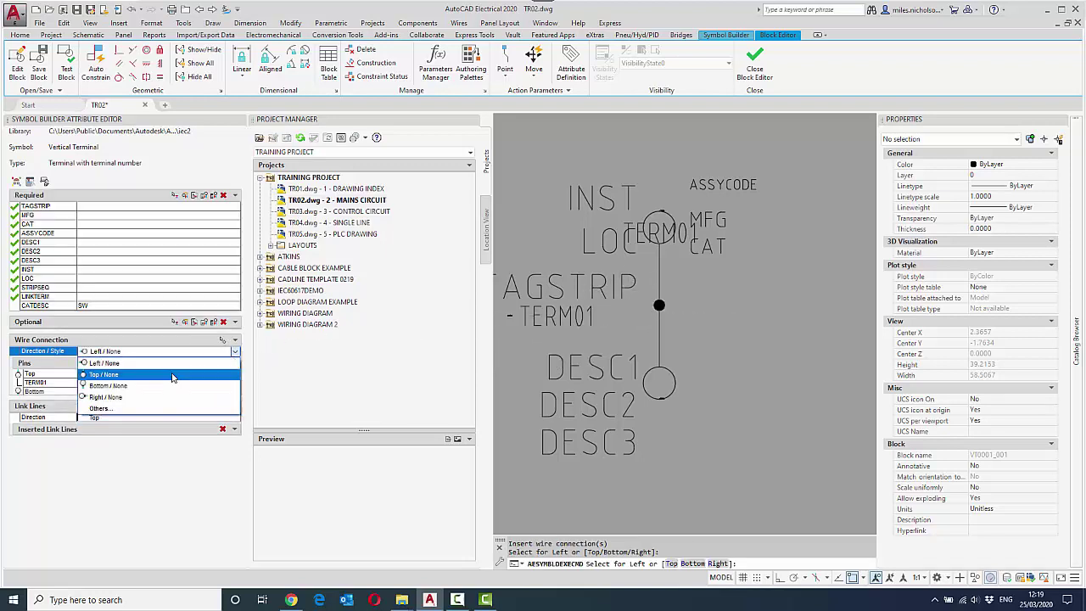
click(109, 394)
click(224, 341)
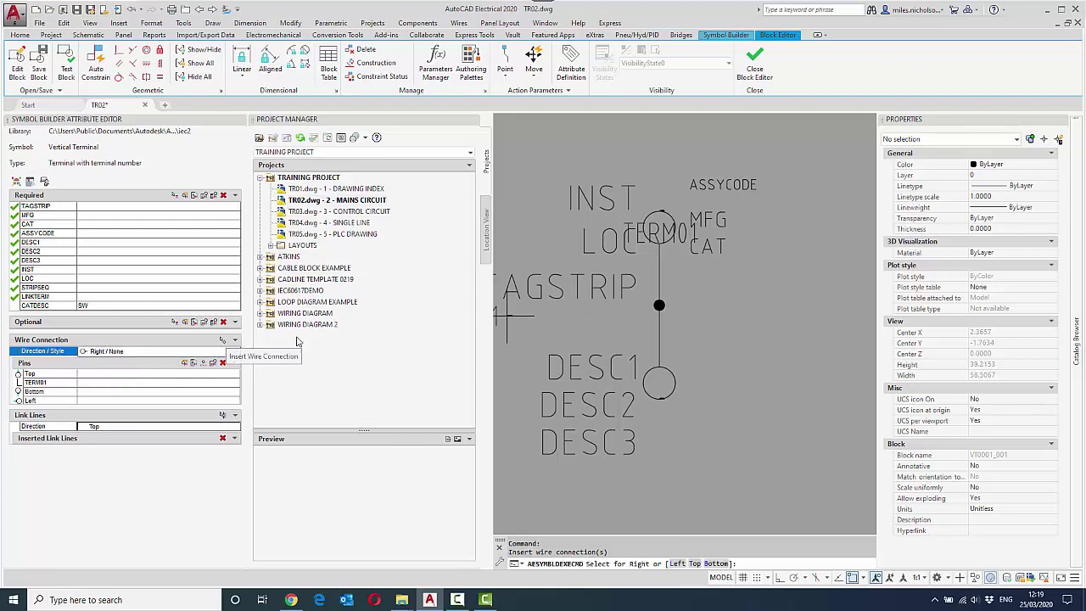
click(660, 305)
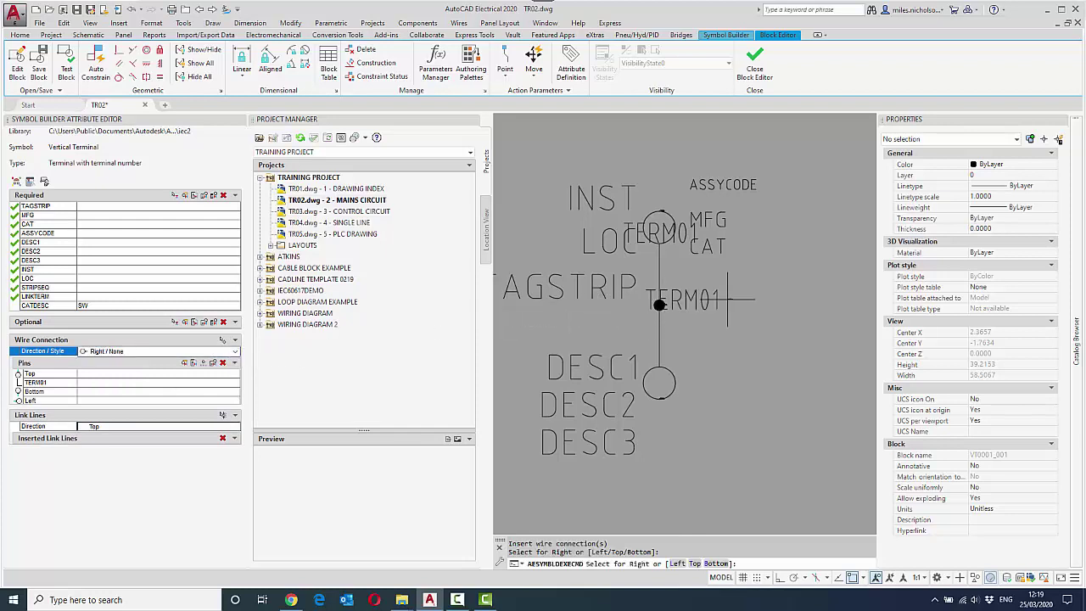
key(Escape)
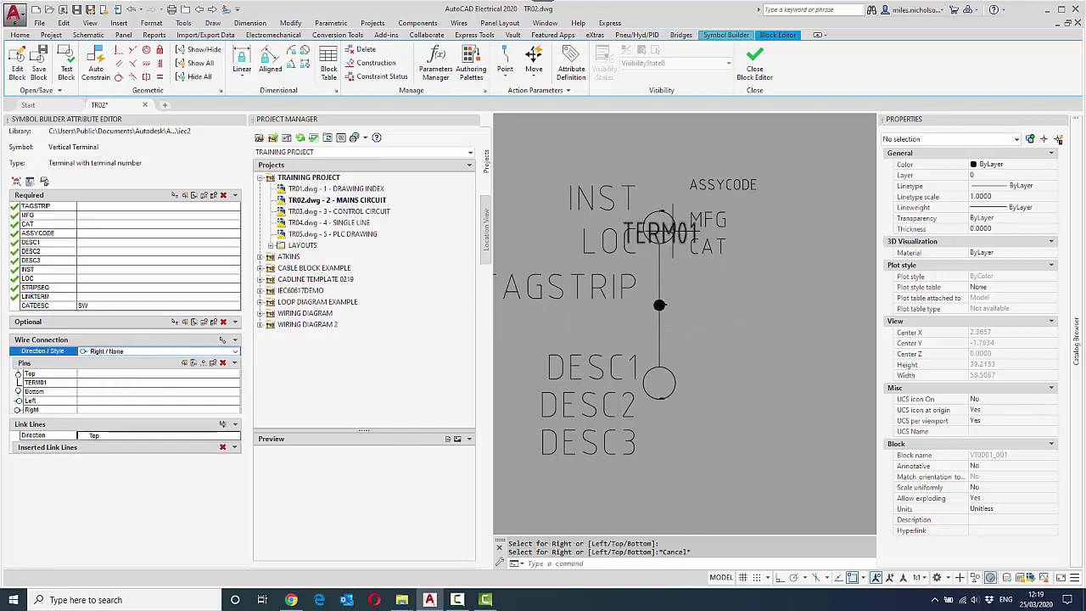
- Set the justification of the TERM01 attribute on the upper circle to Right
click(661, 231)
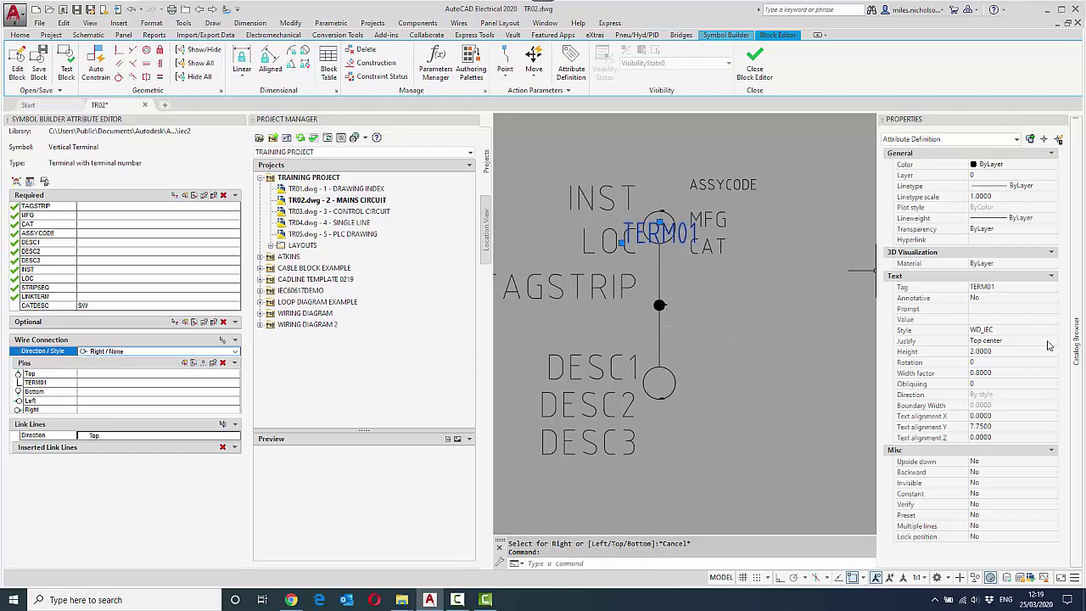
click(1049, 341)
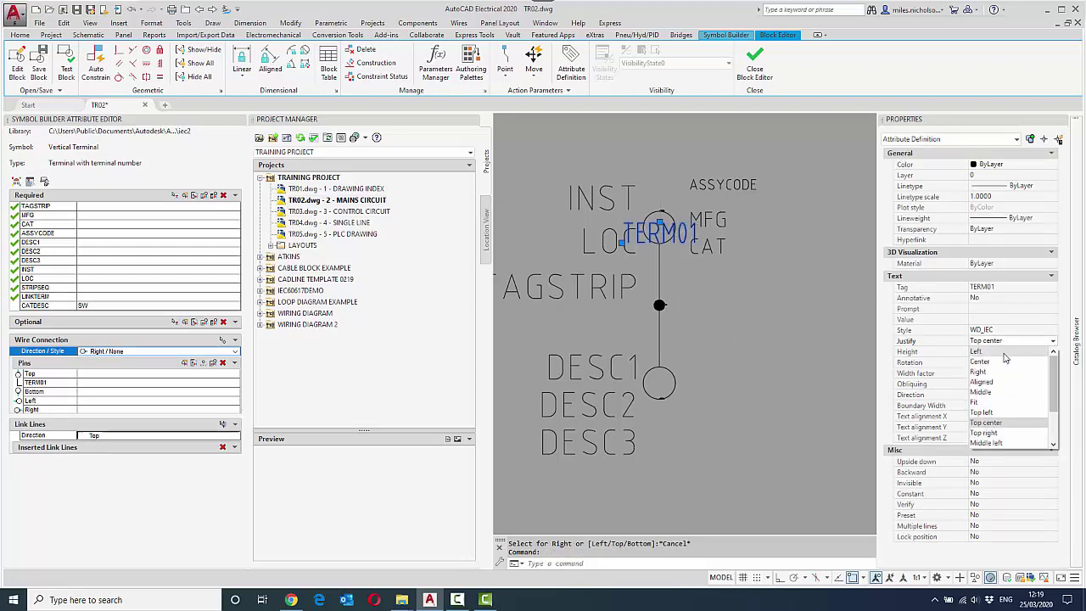
click(979, 371)
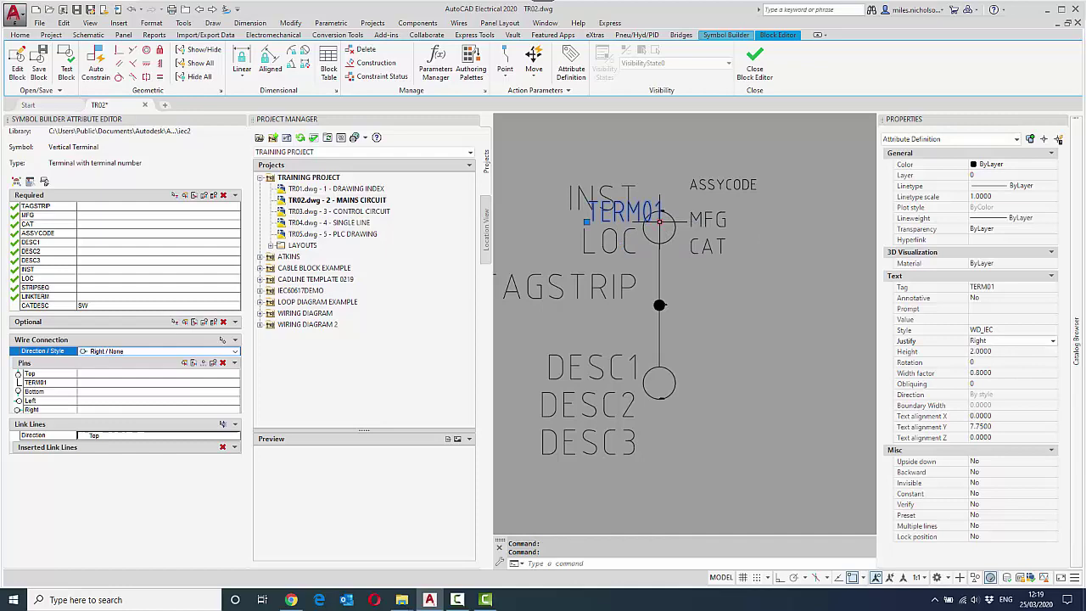
- Set the grid snap spacing to 0.5, turn snap on and move the TERM01 attribute directly beneath TAGSTRIP
click(660, 221)
click(763, 577)
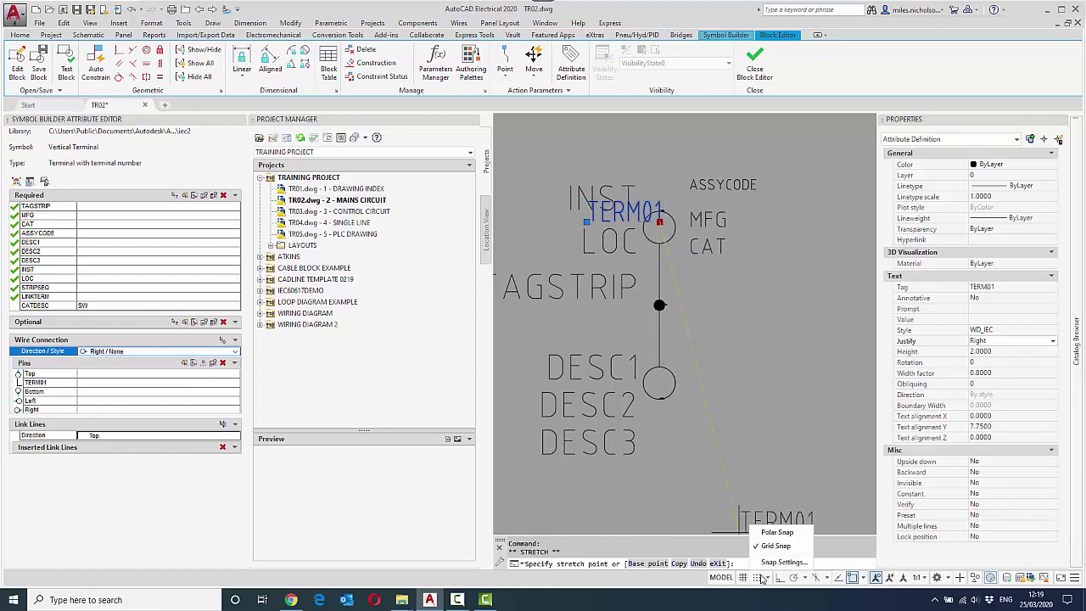
click(784, 562)
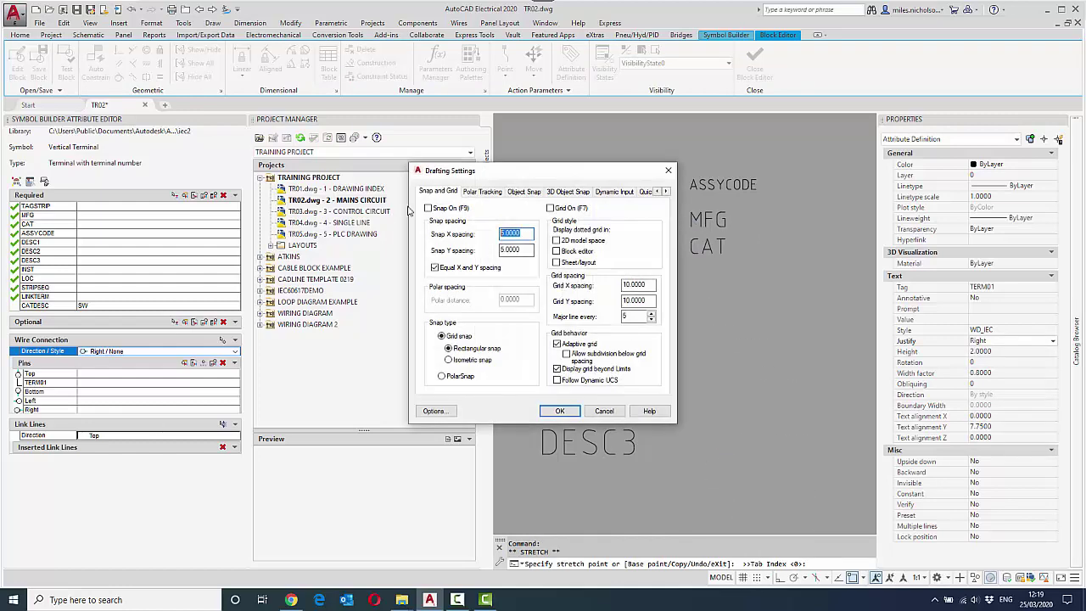
text(0.5)
key(Return)
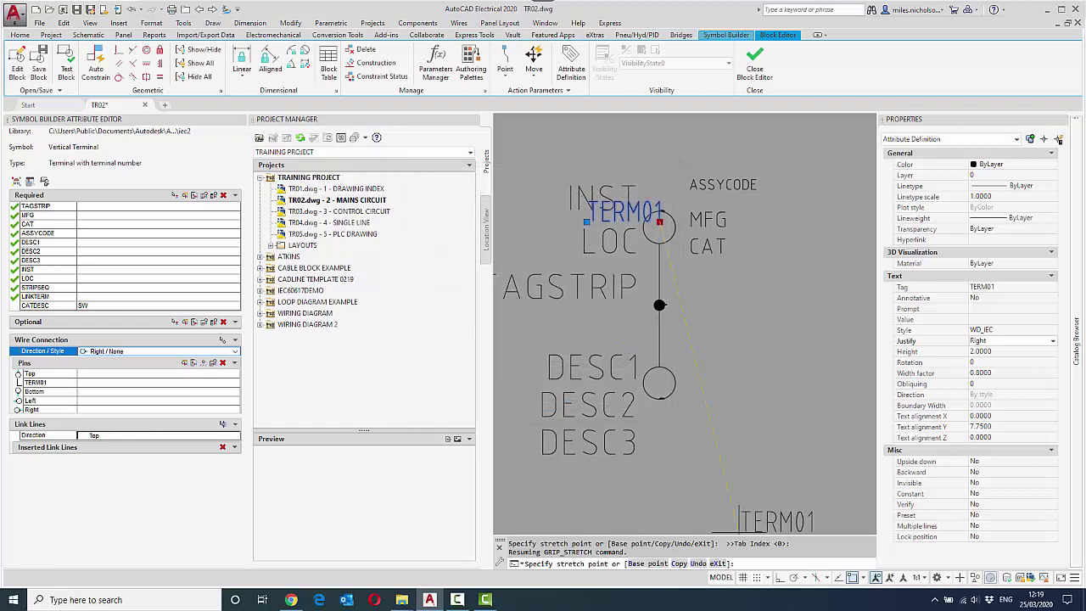
click(757, 576)
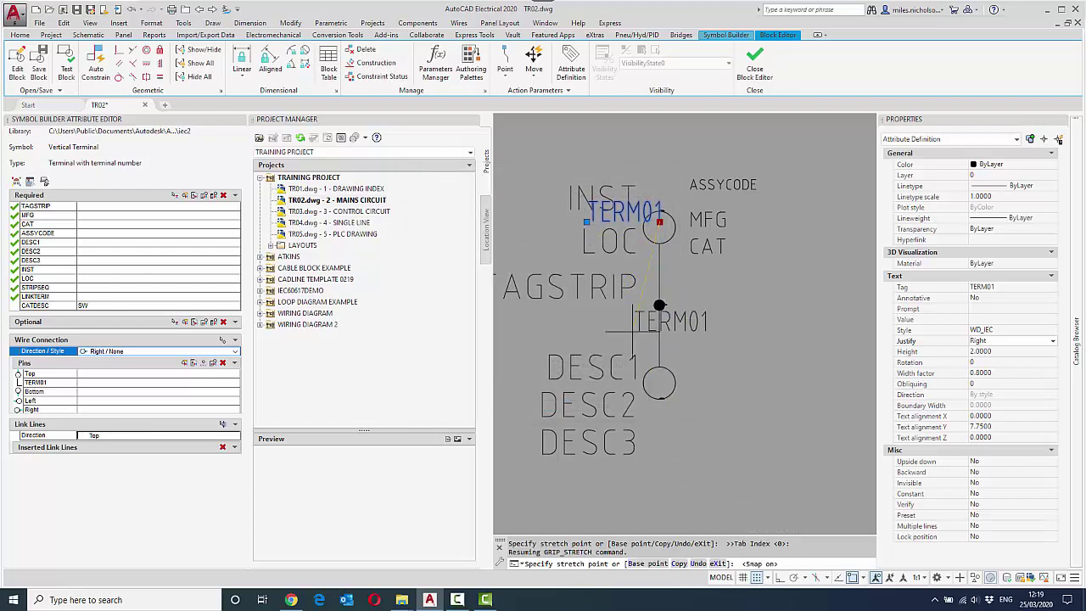
click(634, 330)
- Increase the text height of the TERM01 attribute and deselect it
click(987, 352)
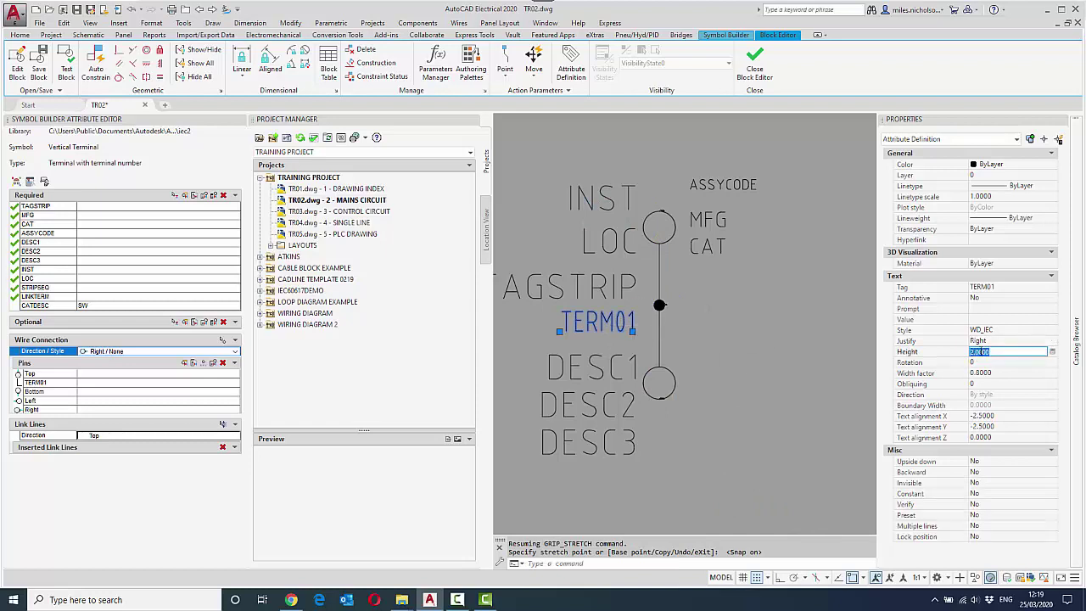
key(Escape)
key(Escape)
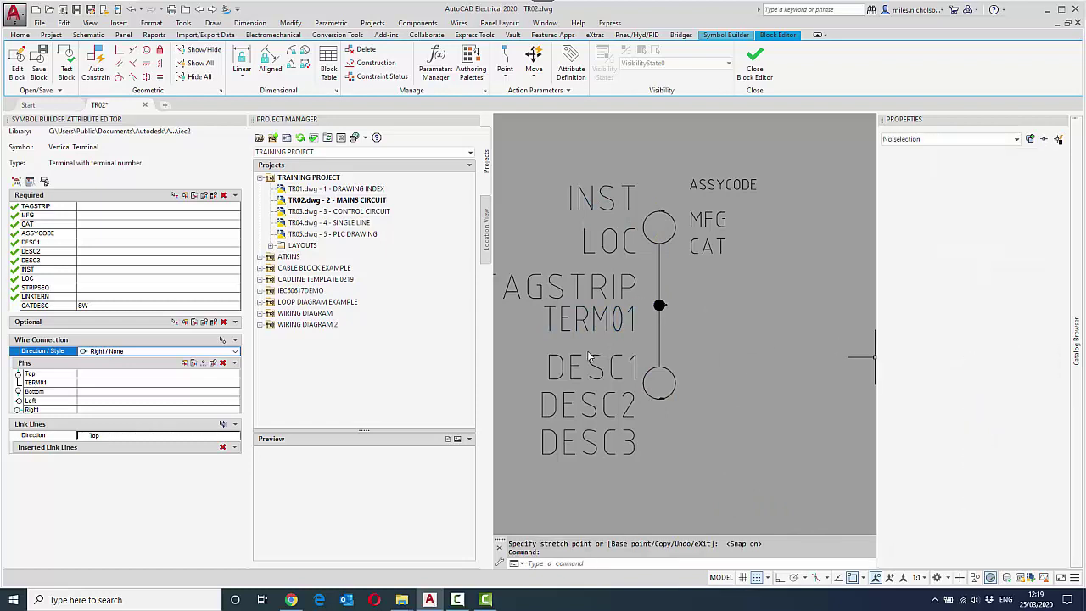
- Copy the LOC attribute to a spot just above and beside the upper circle, near ASSYCODE
scroll(692, 319, up, 2)
scroll(692, 318, up, 2)
scroll(694, 321, down, 4)
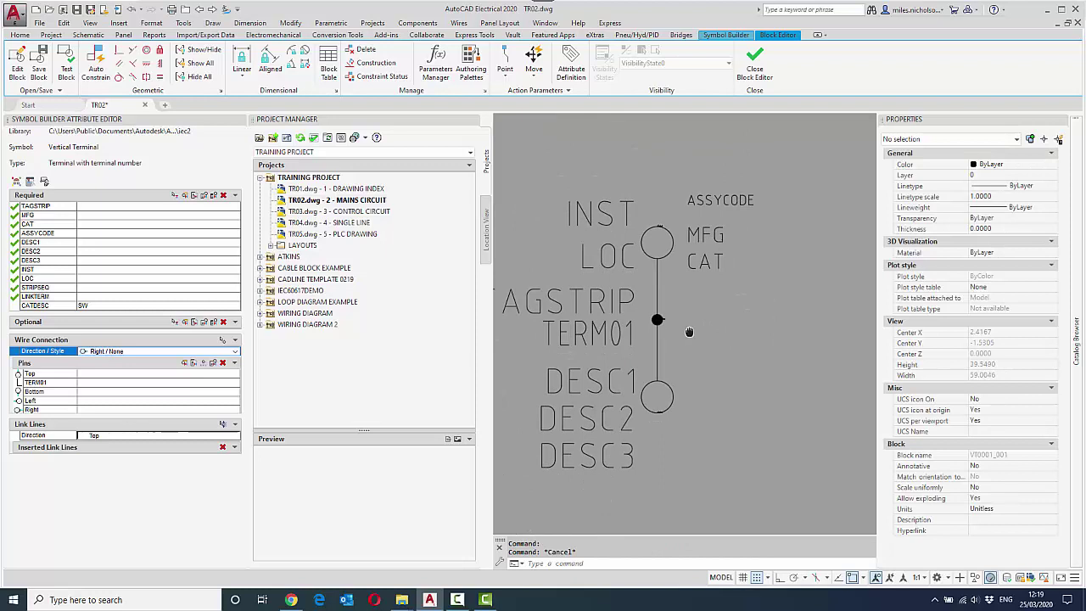
text(co)
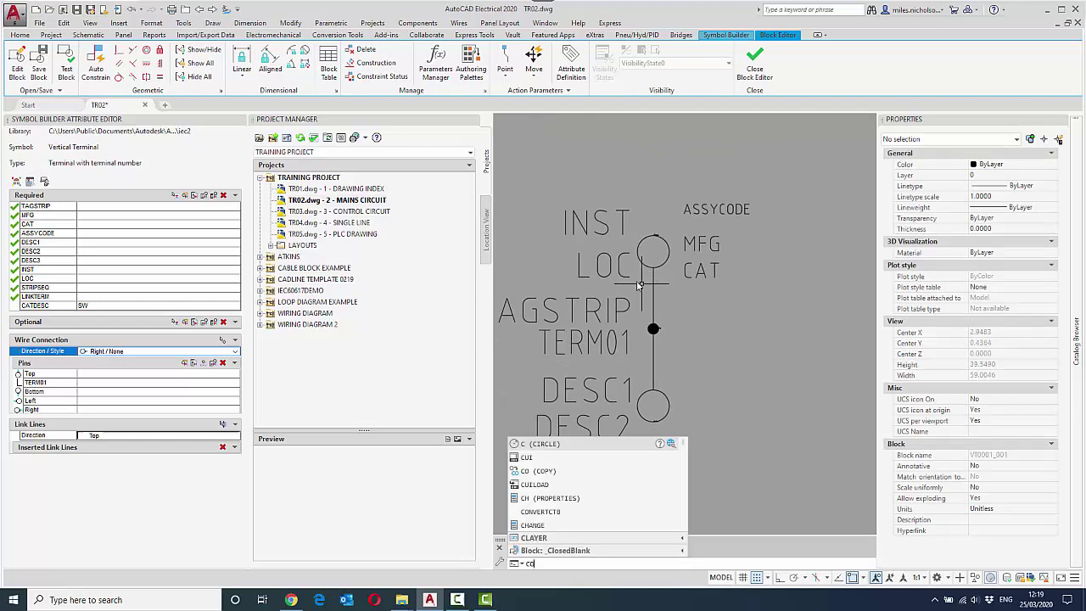
key(Return)
click(620, 271)
key(Return)
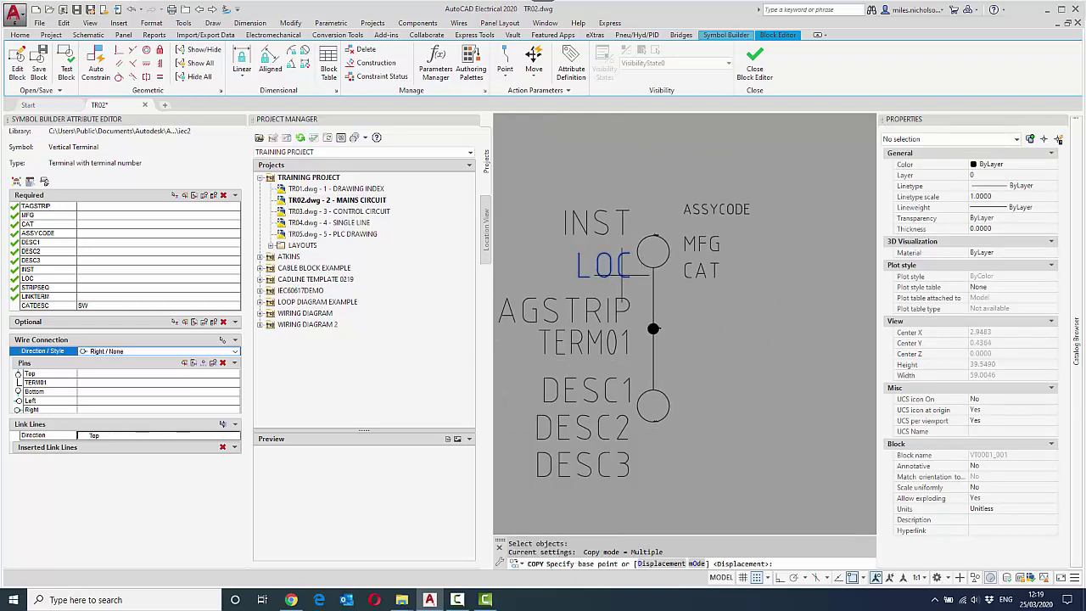
click(591, 276)
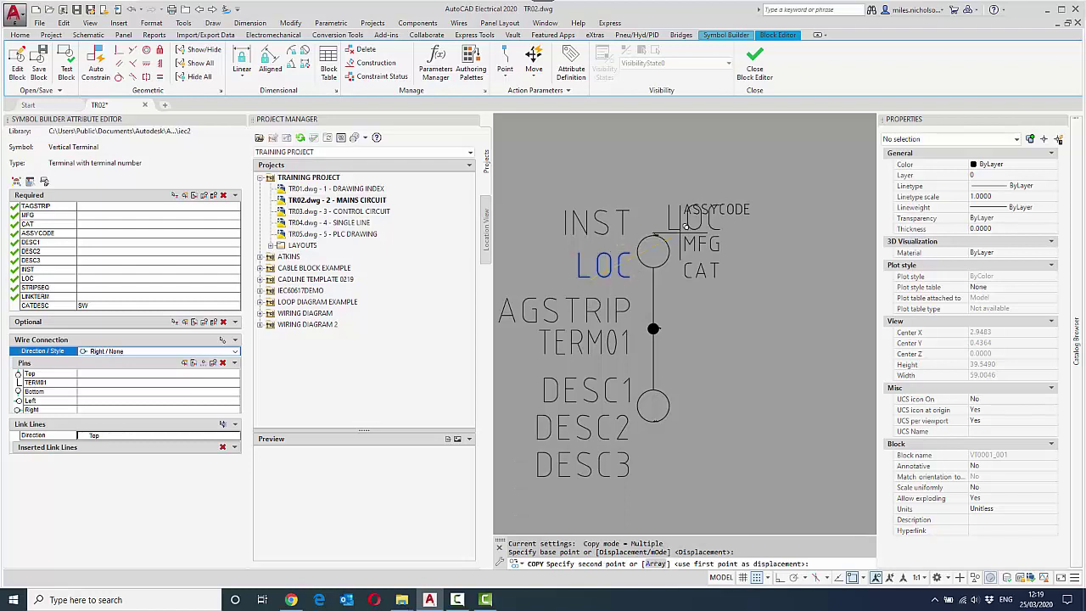
click(679, 231)
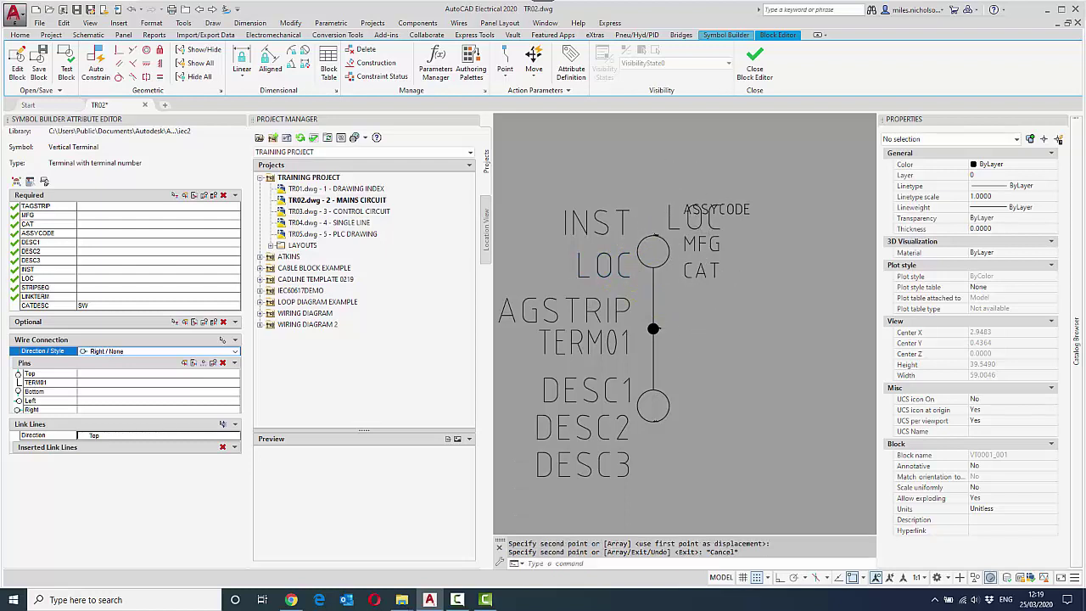
key(Escape)
- Set the copied LOC attribute to Left justification, height 2 and tag L02PINL
click(694, 219)
click(1006, 341)
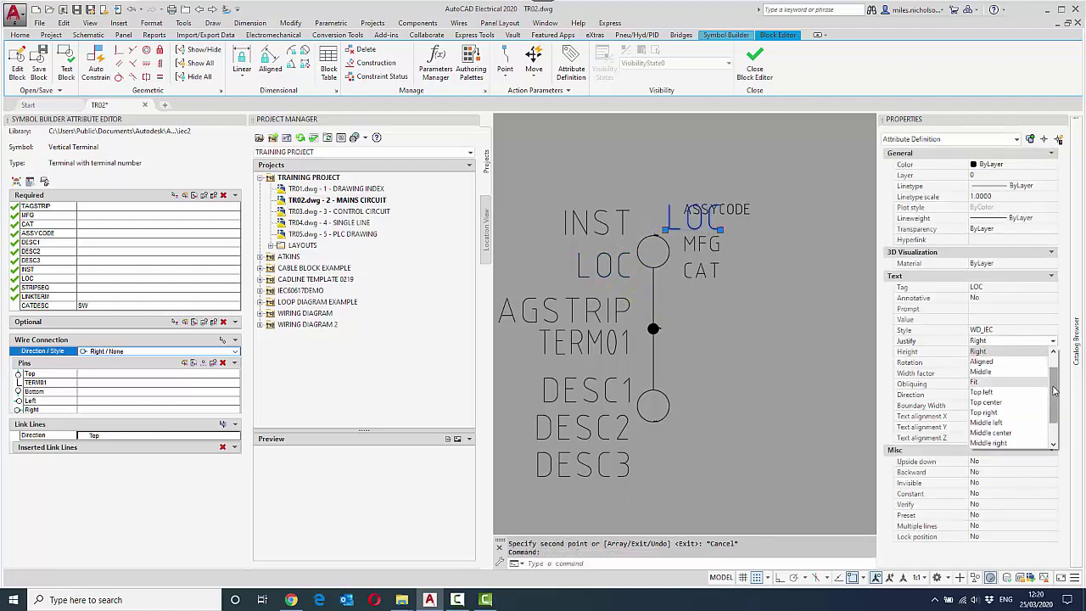
click(1001, 351)
click(990, 352)
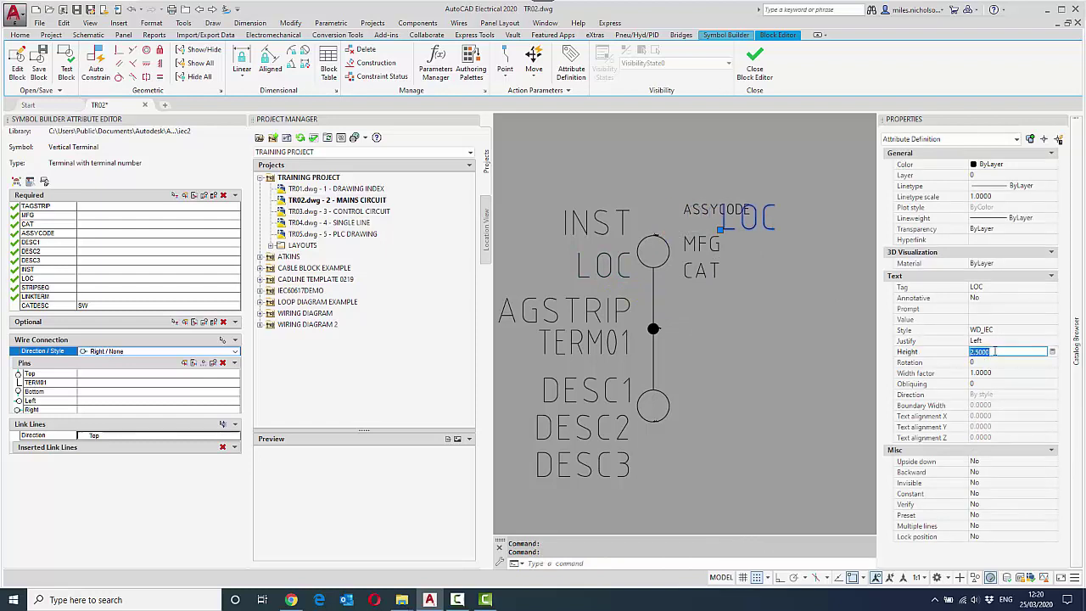
text(2)
click(989, 287)
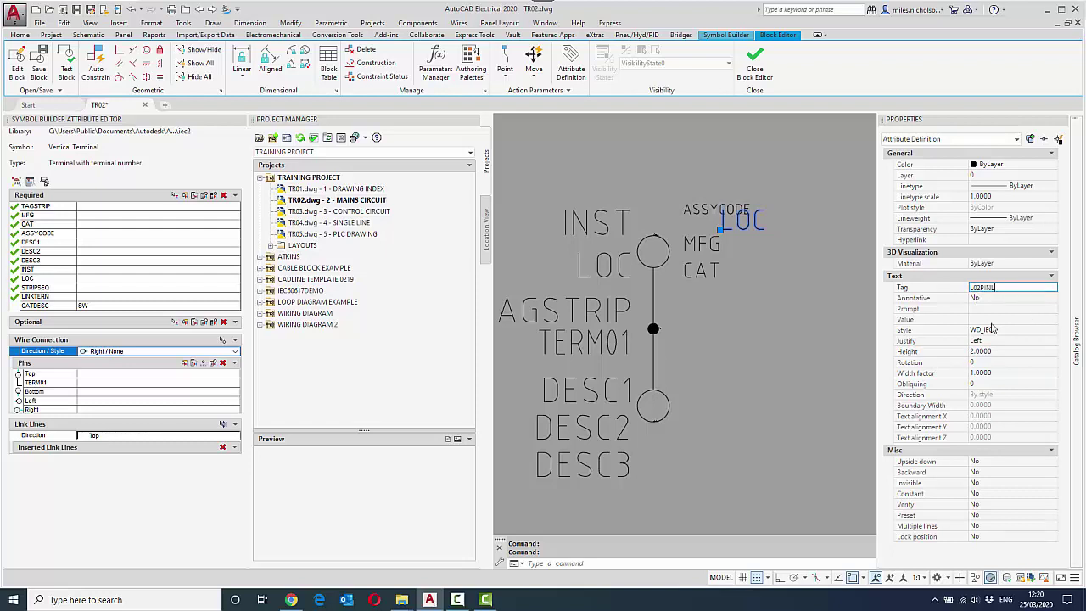
click(757, 307)
click(713, 226)
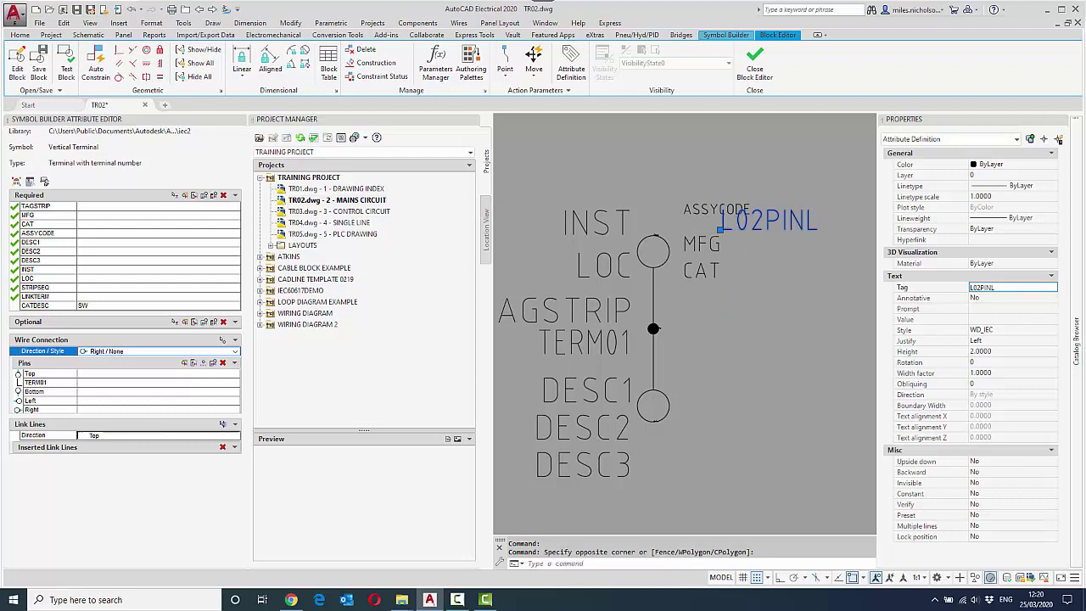
- Move the L02PINL attribute back toward the symbol so it starts just above the upper circle
click(720, 229)
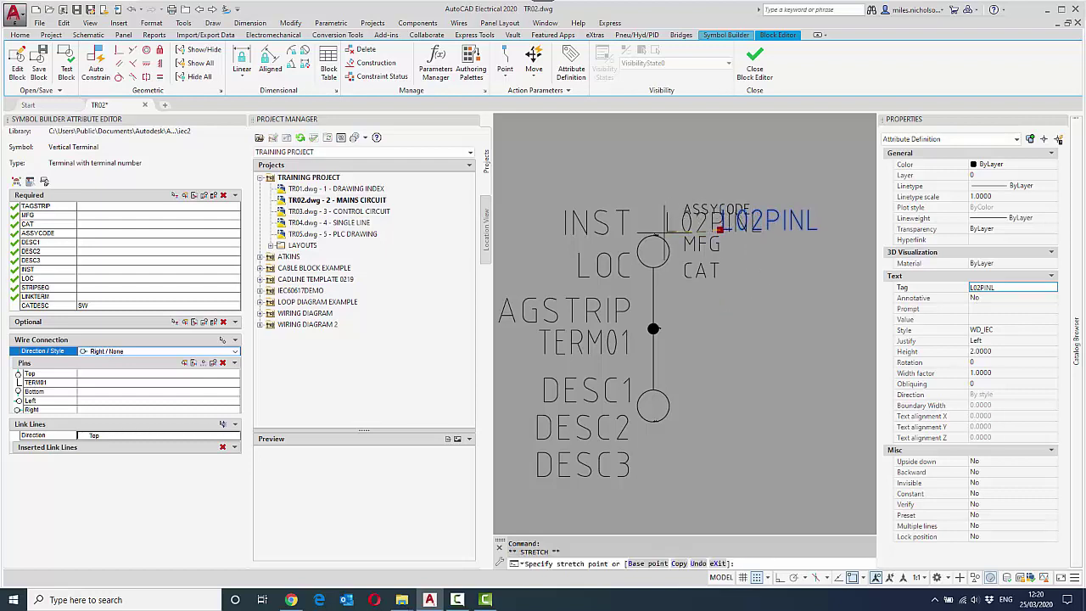
key(Escape)
key(Escape)
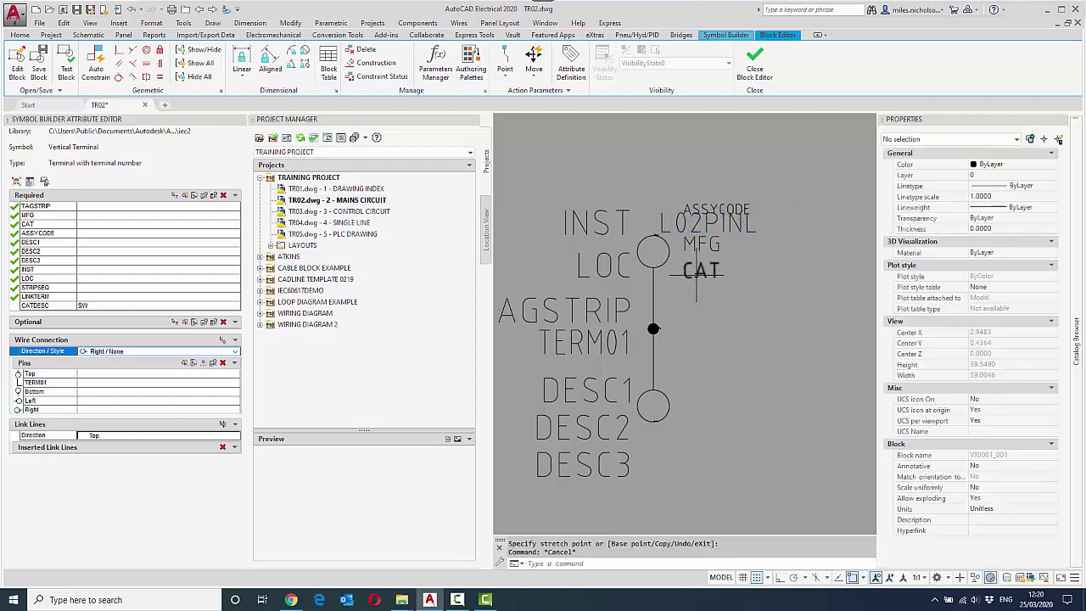
- Copy the L02PINL attribute to a spot just below the lower circle
text(co)
key(Return)
click(669, 229)
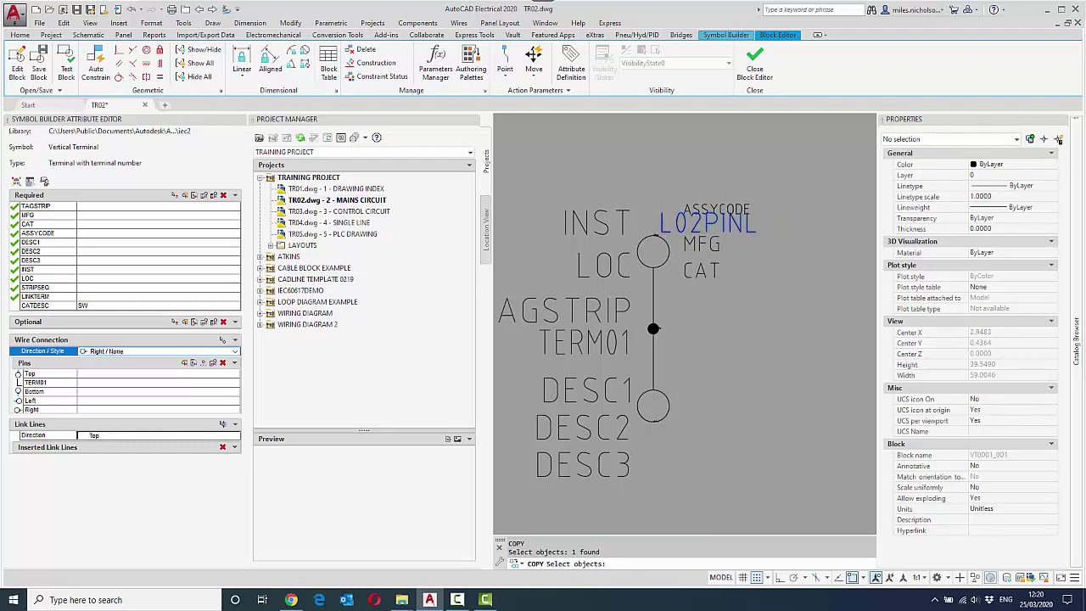
key(Return)
click(670, 230)
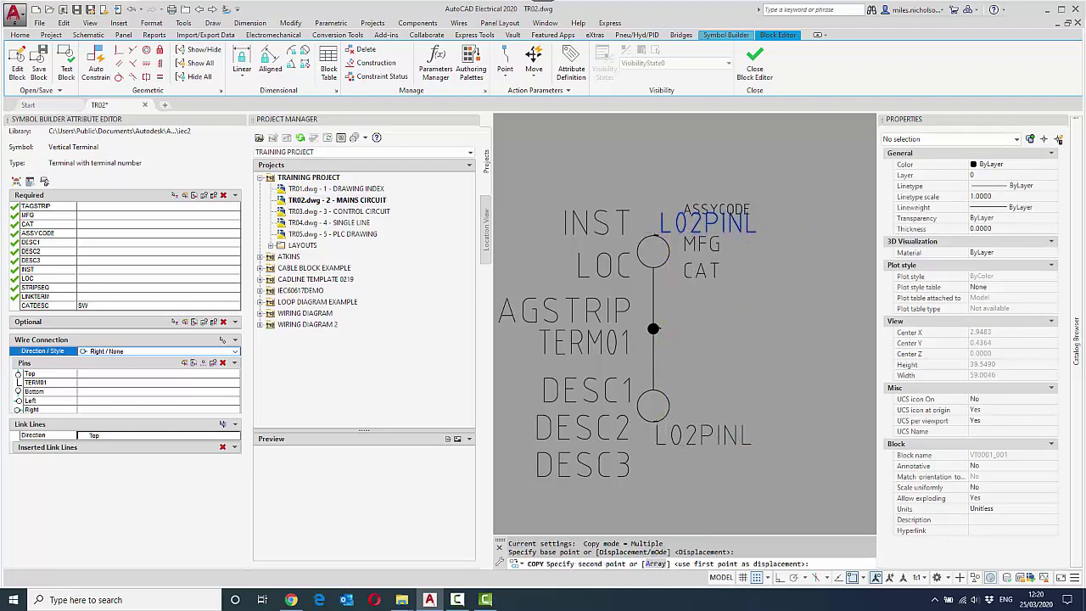
click(665, 441)
key(Escape)
- Change the tag of the copied attribute below the lower circle to L02PINR
double_click(691, 436)
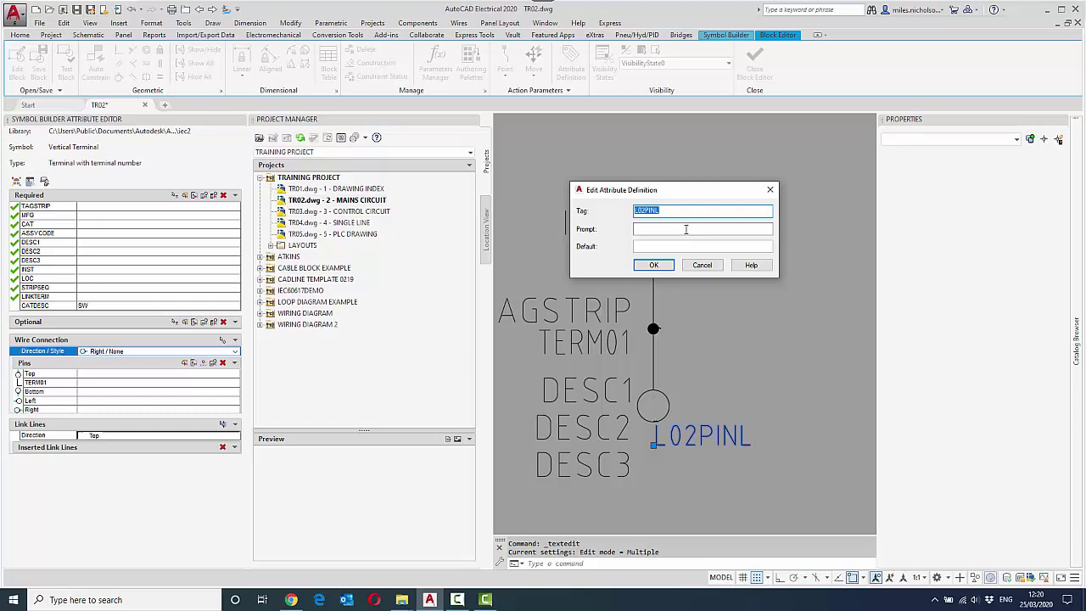
click(681, 213)
click(662, 266)
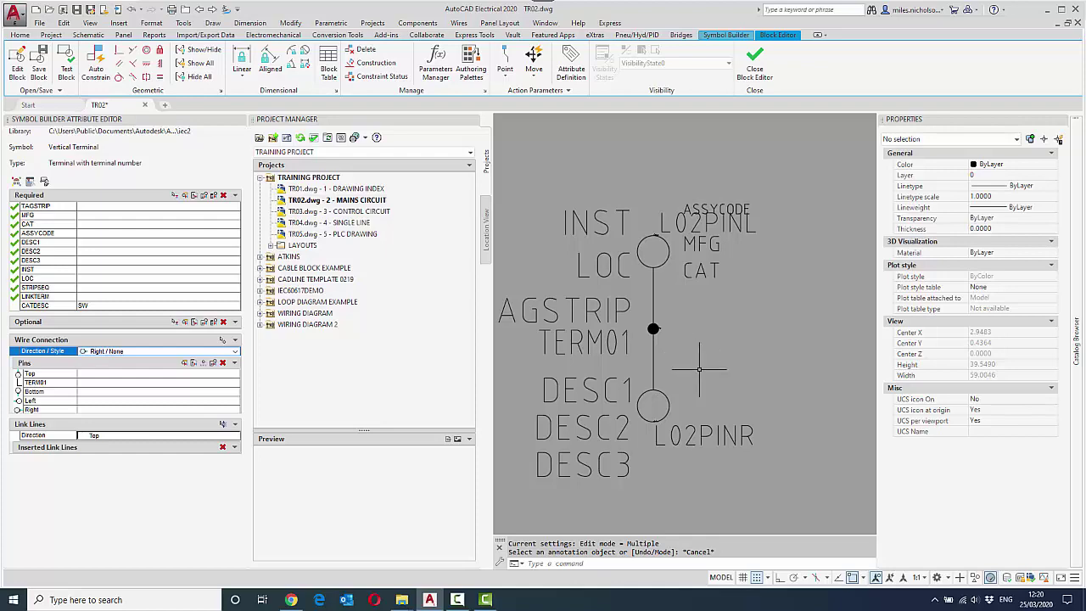
- Close the block editor, saving the symbol as VT0001_CONTINUOUS TERMINAL with a matching icon image name, and choose to insert it
click(756, 82)
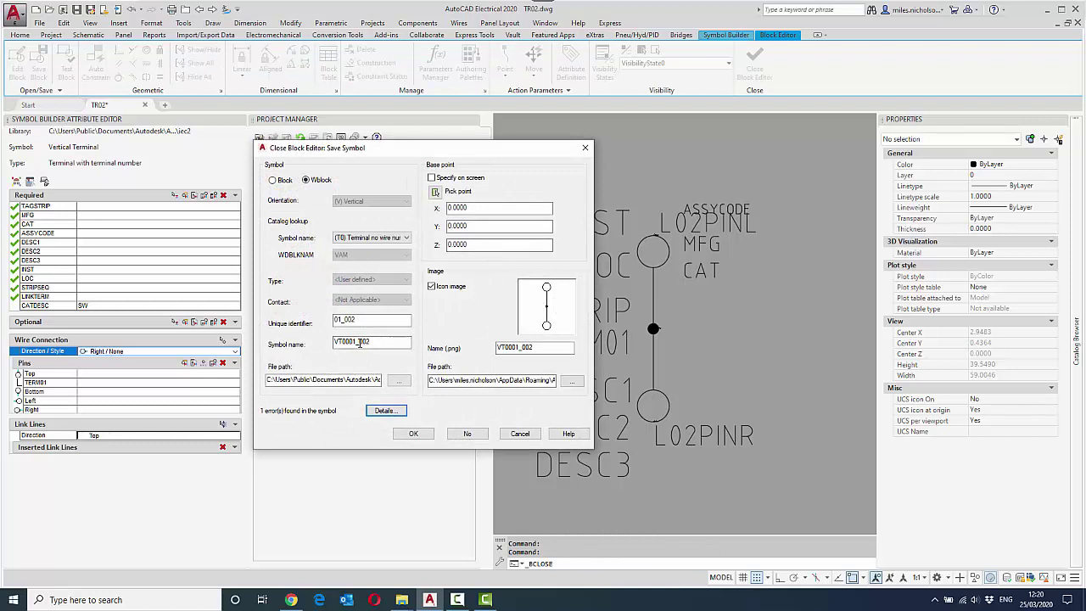
drag(360, 342, 402, 344)
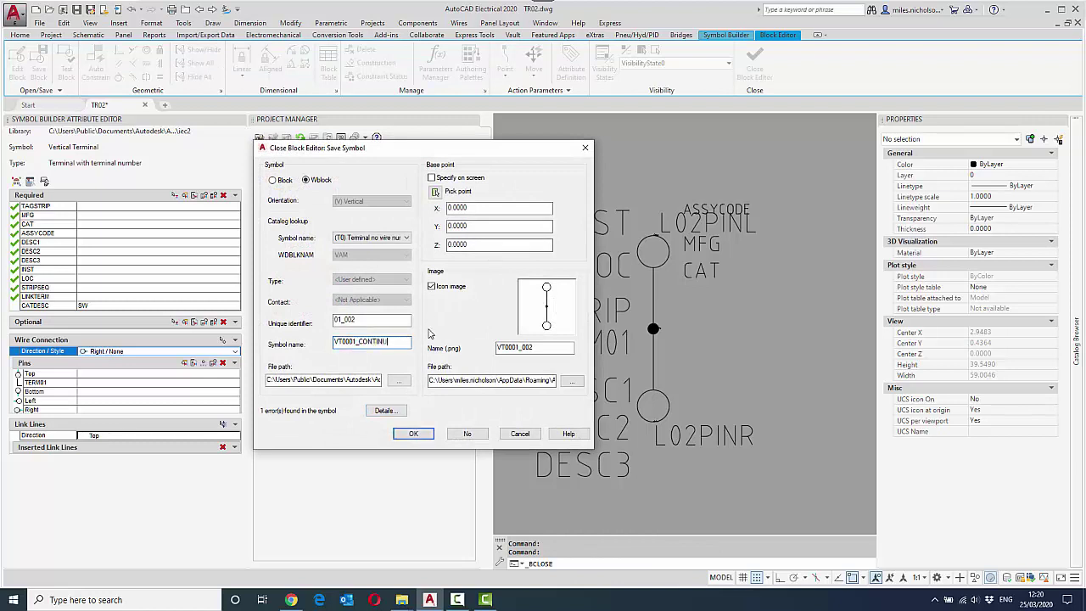
text(CONTINUOUS TERMINAL)
click(545, 347)
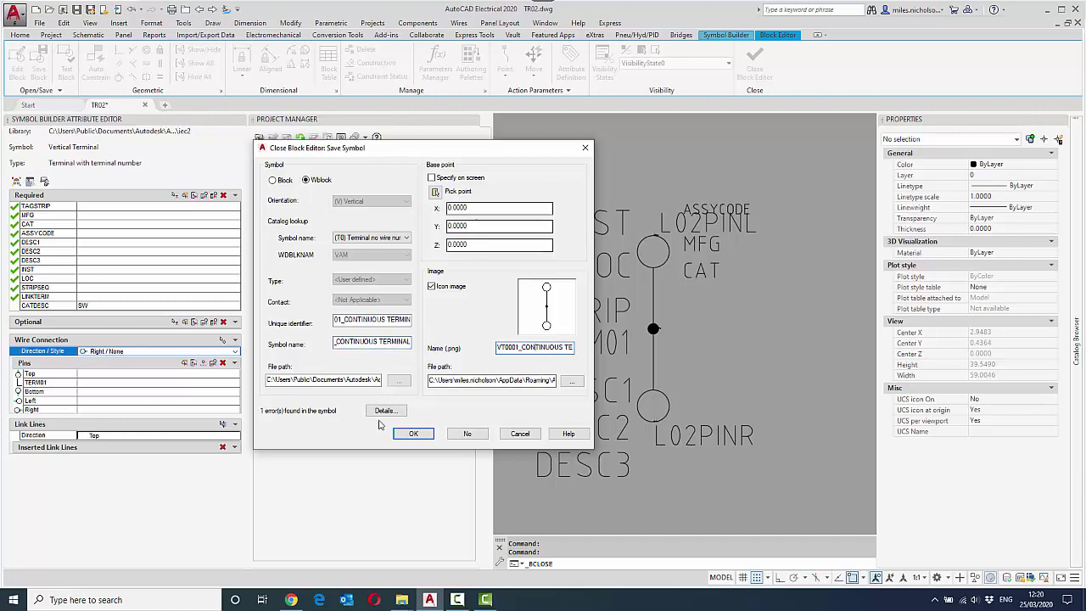
click(414, 433)
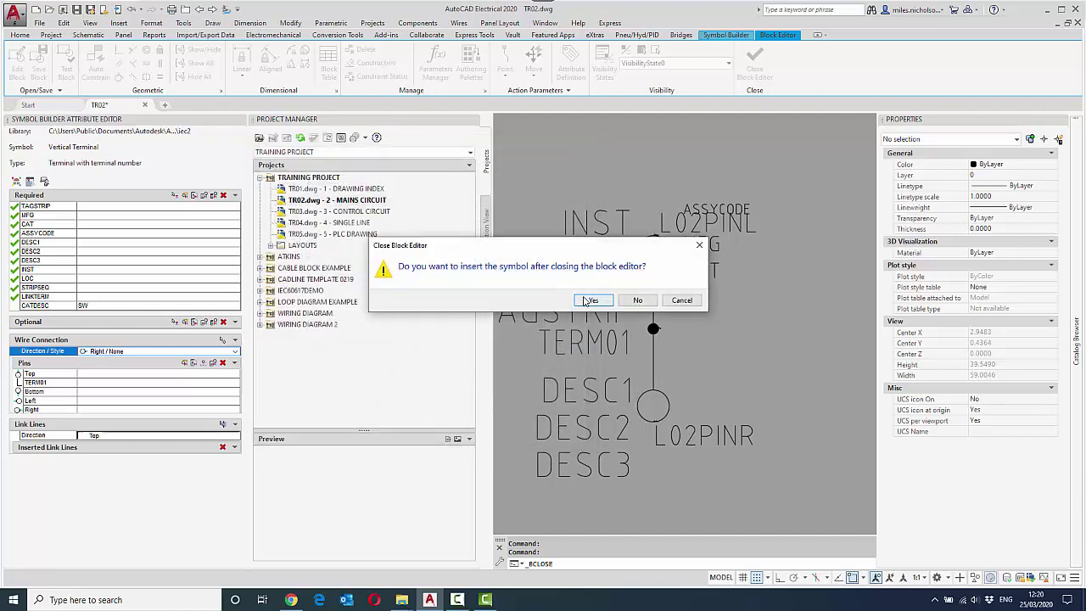
click(592, 301)
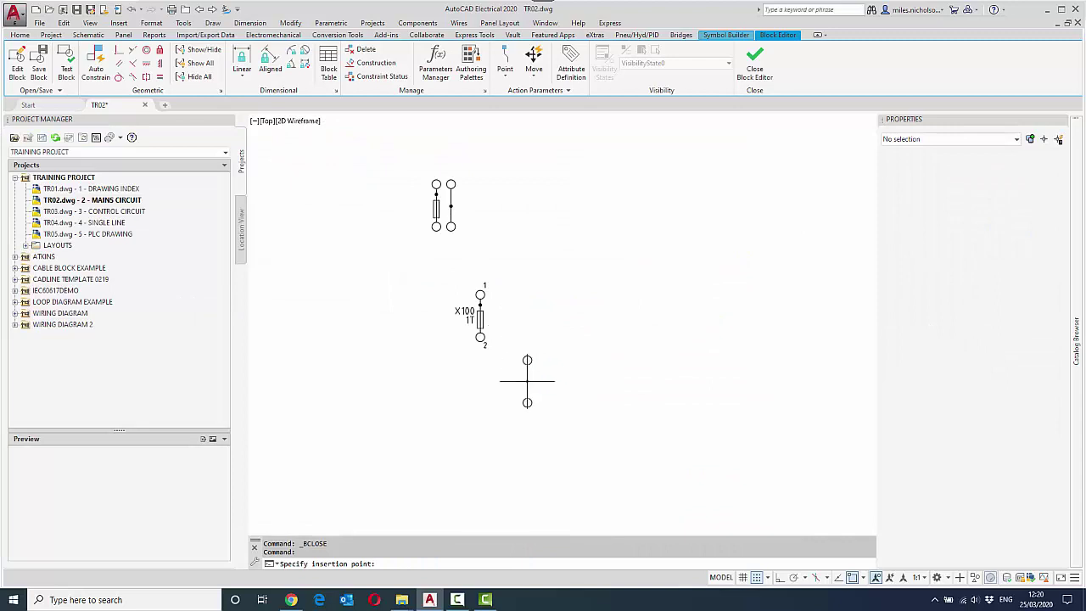
- Adjust the snap spacing and place the continuous terminal symbol below and to the right of the X100 1T fuse terminal
middle_drag(517, 404, 509, 336)
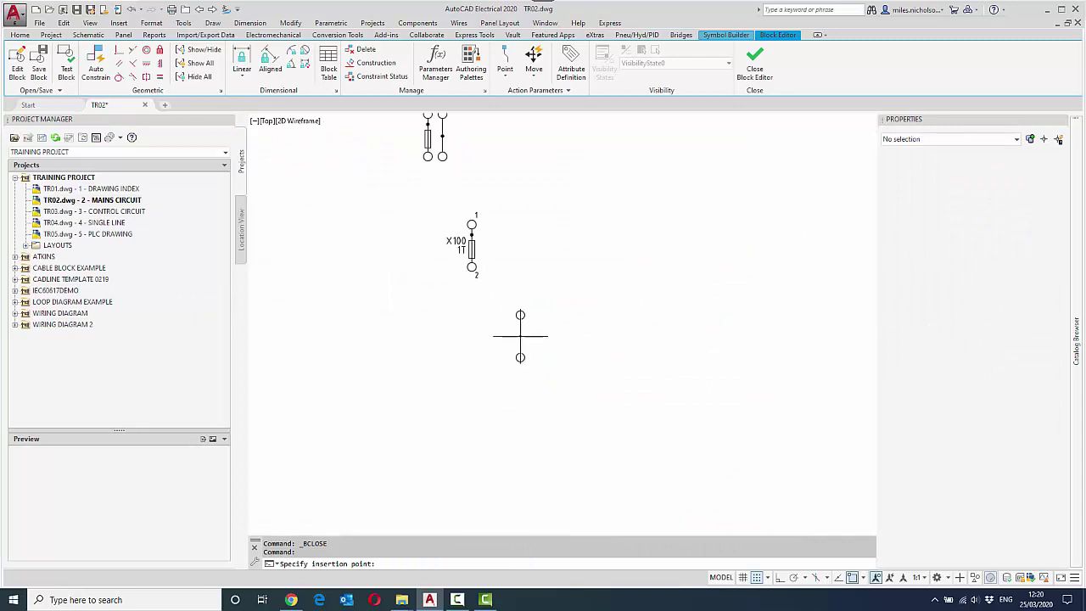
click(766, 578)
click(772, 565)
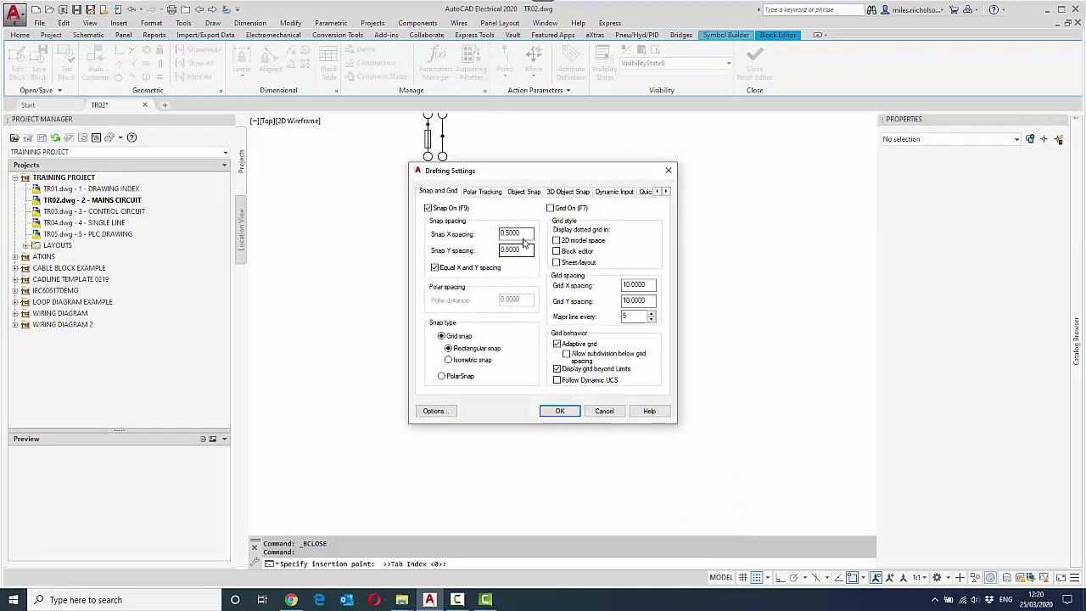
drag(524, 240, 466, 240)
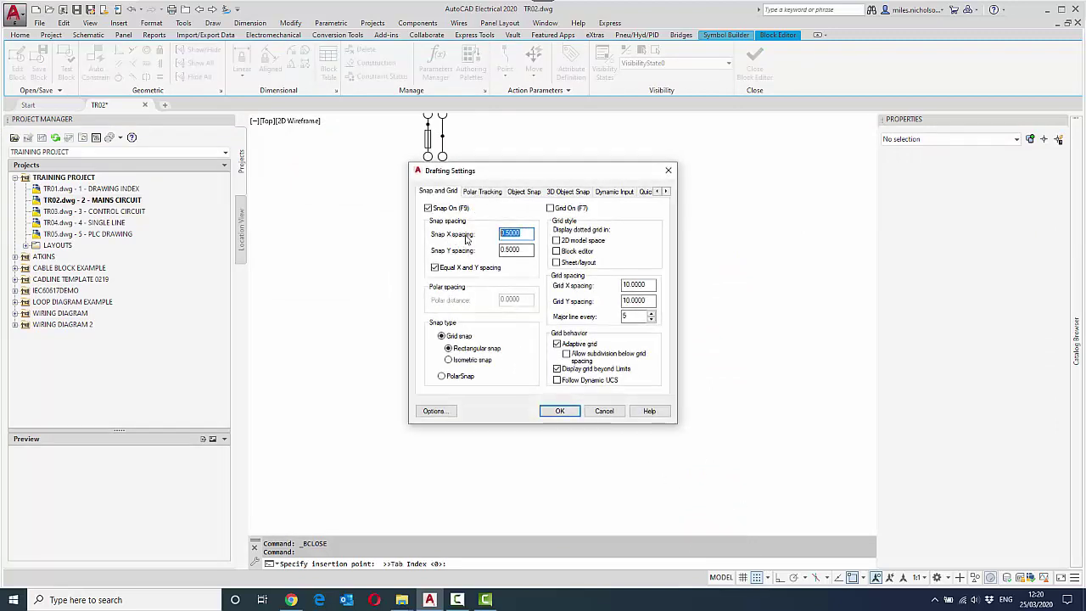
click(560, 411)
click(608, 332)
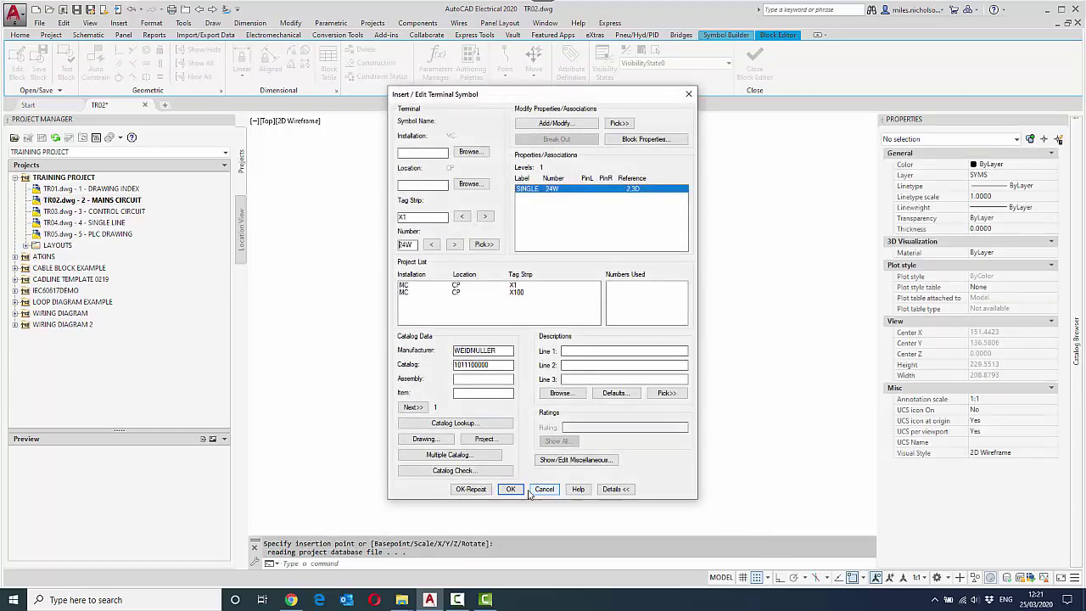
- Number the new terminal 1B on strip X100 and associate it with the BOTTOM level of 1T, without mapping the symbol to the catalog number
click(510, 292)
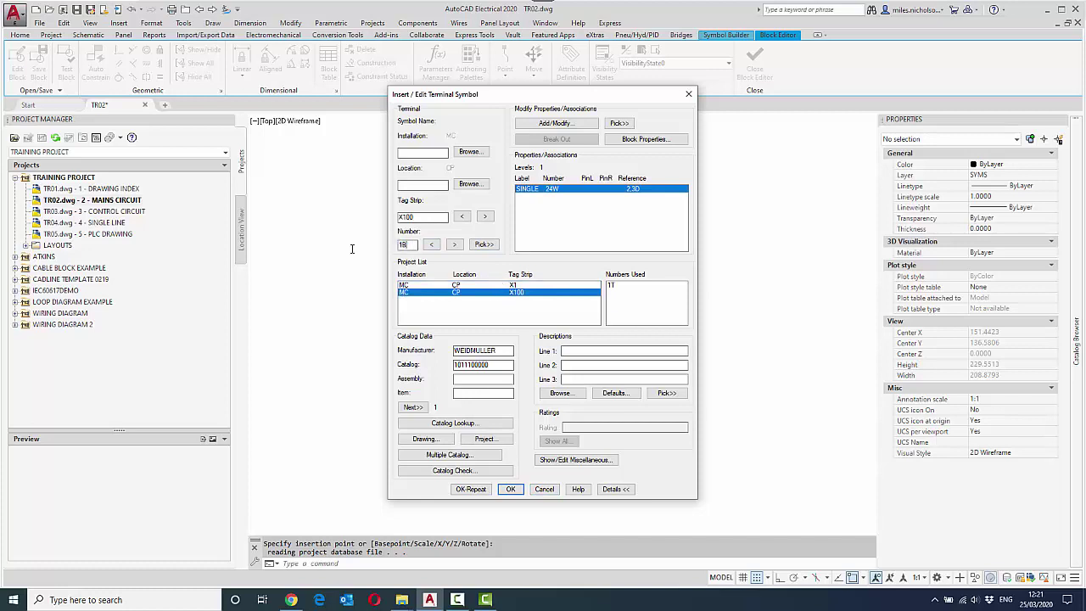
click(573, 126)
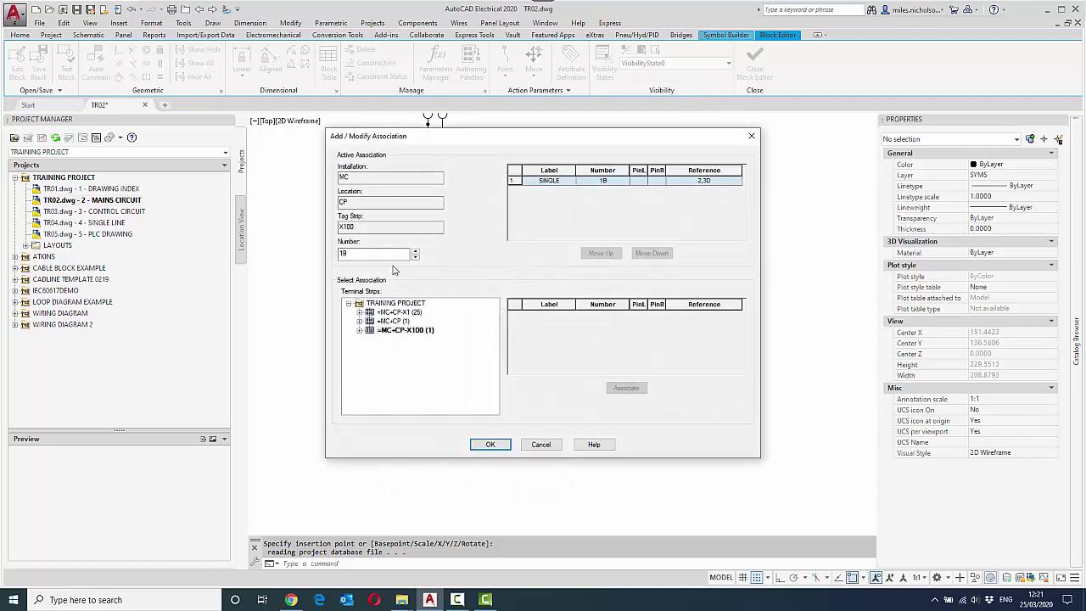
click(358, 330)
click(397, 340)
click(608, 326)
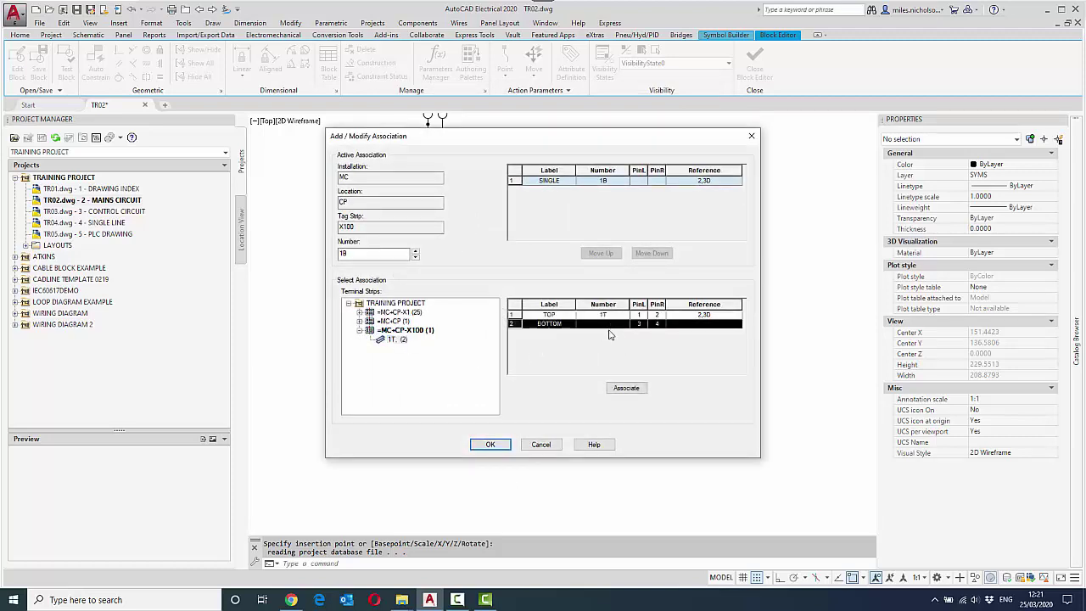
click(632, 389)
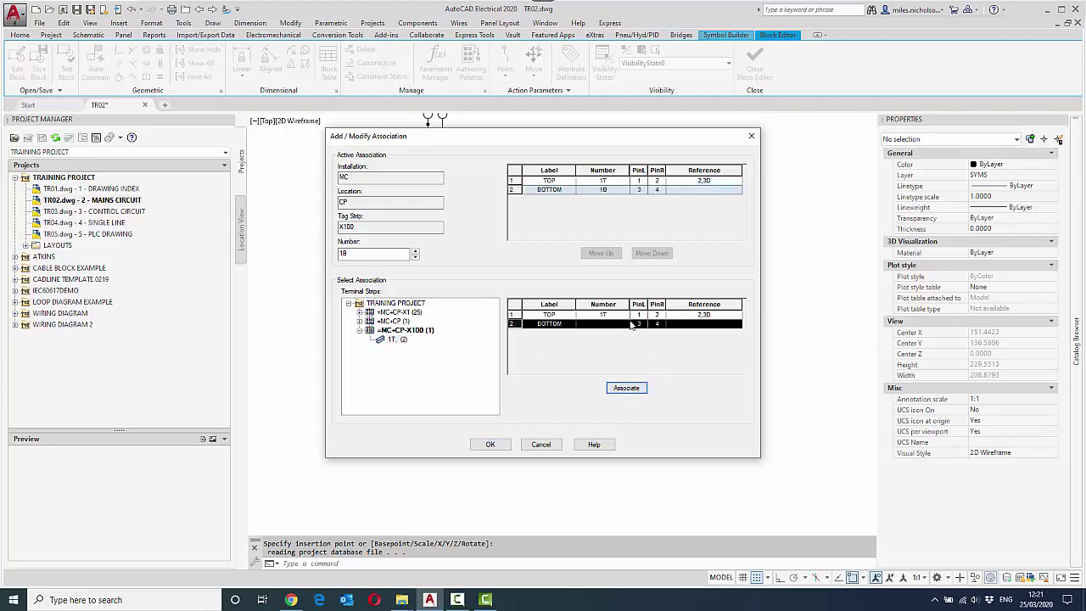
click(497, 445)
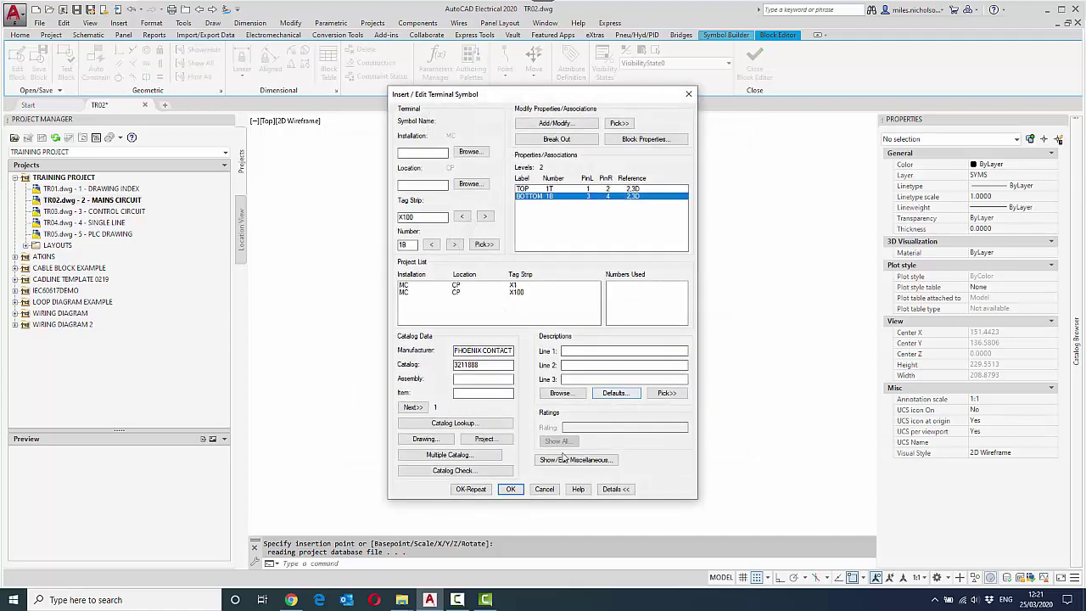
click(512, 493)
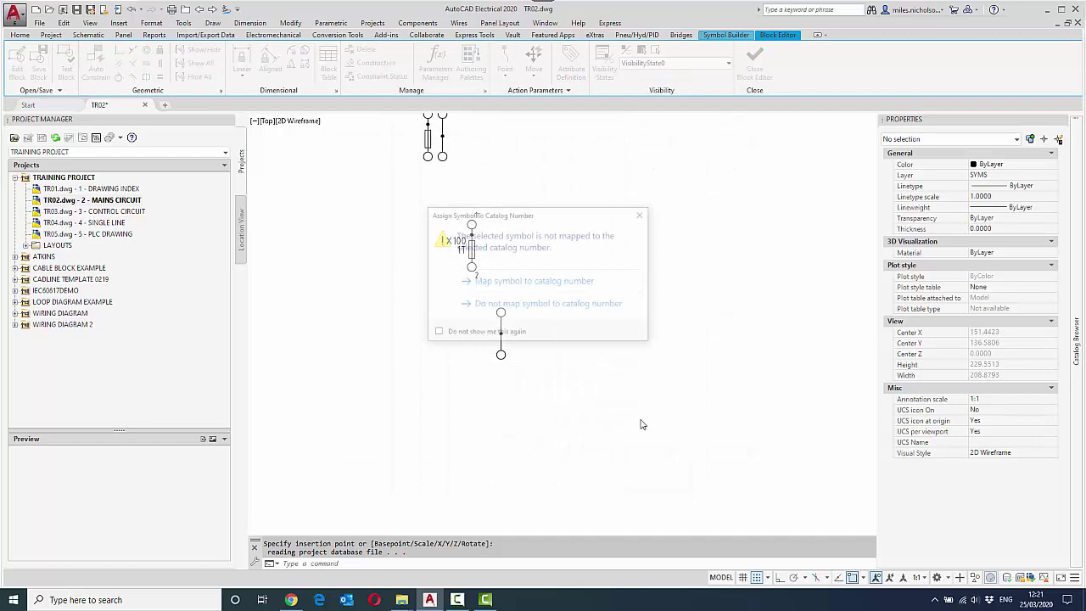
click(550, 308)
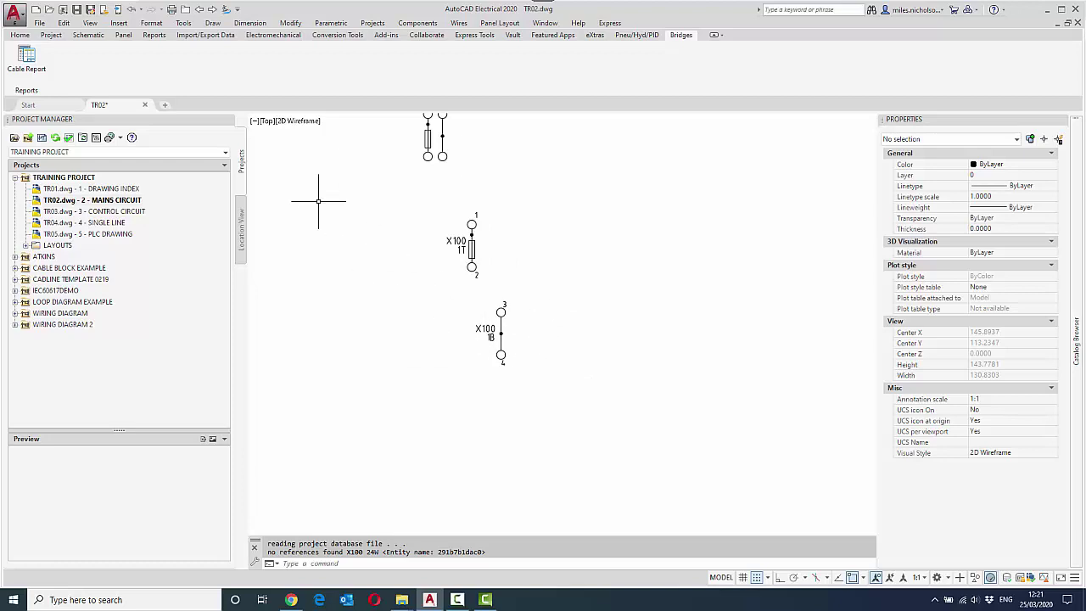
- Copy the 1T and 1B terminals as a circuit horizontally to the right, using the Increase terminal numbers option
click(88, 35)
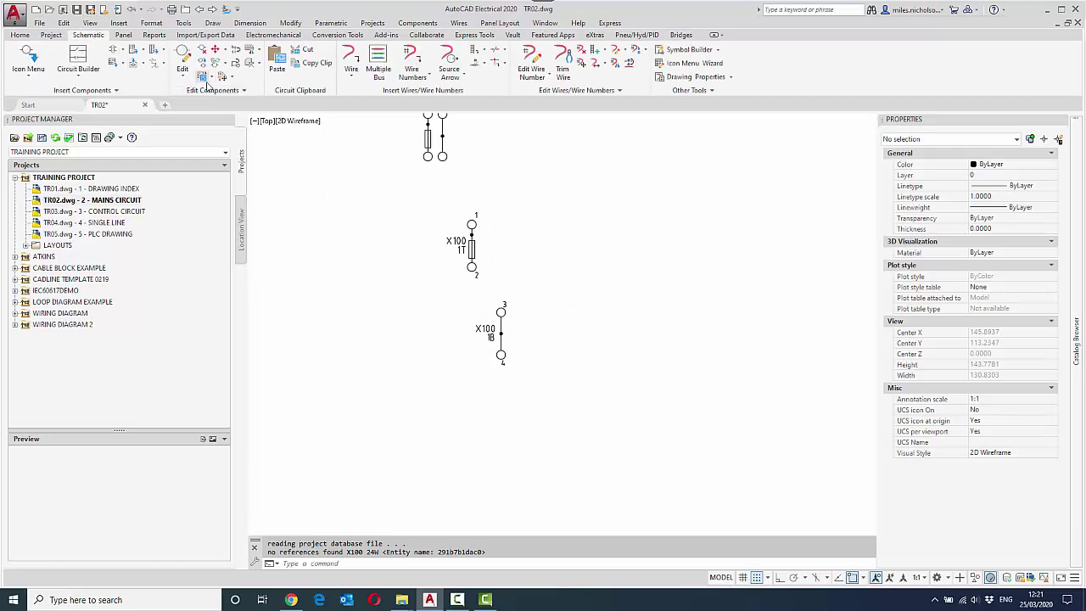
click(203, 79)
click(436, 220)
click(530, 370)
key(Return)
click(530, 348)
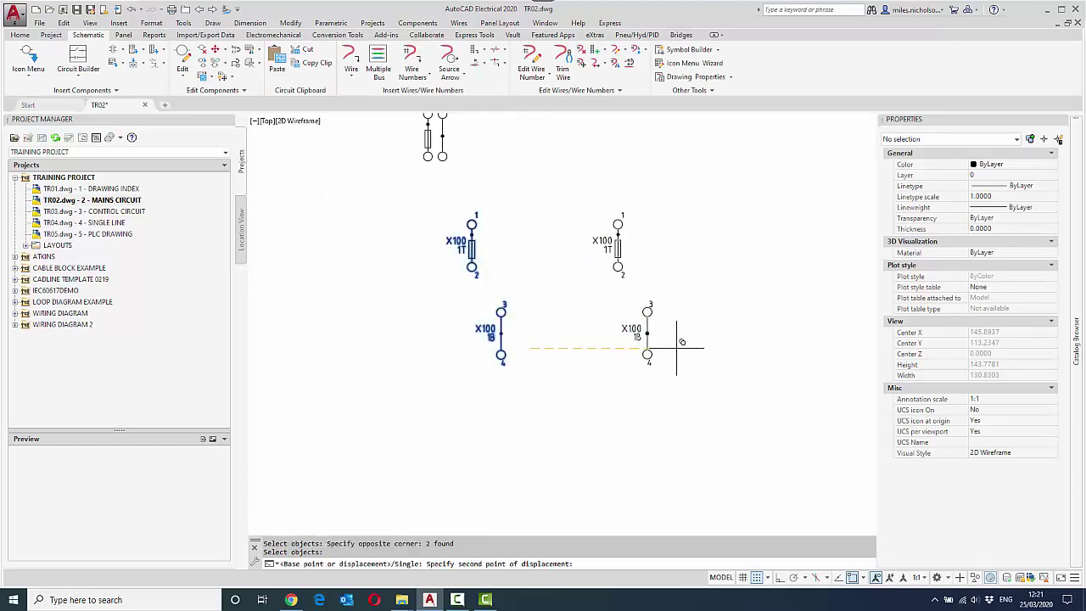
click(677, 348)
key(Return)
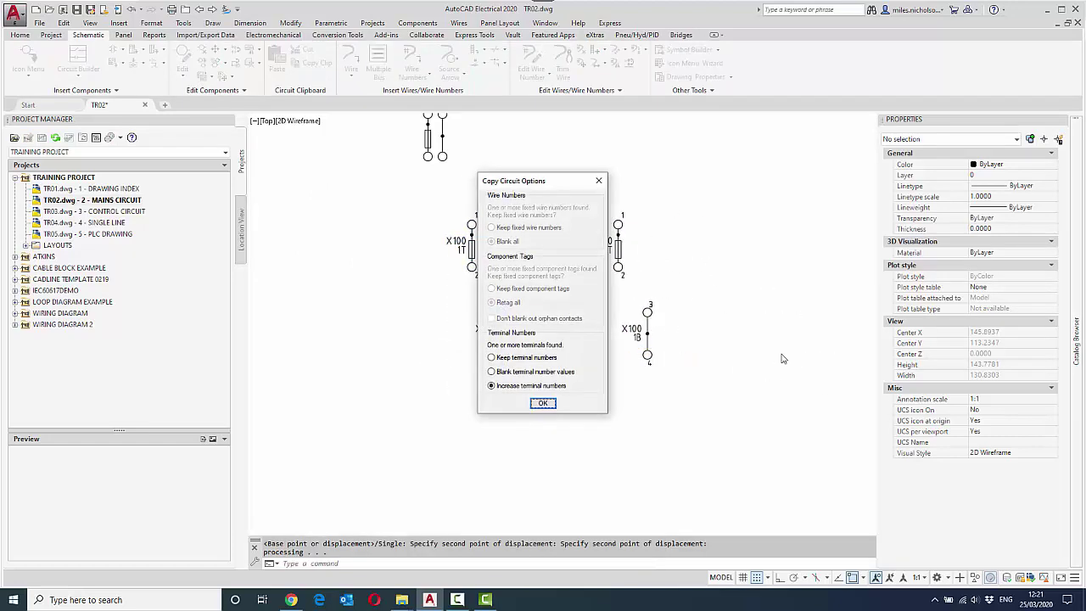
click(543, 403)
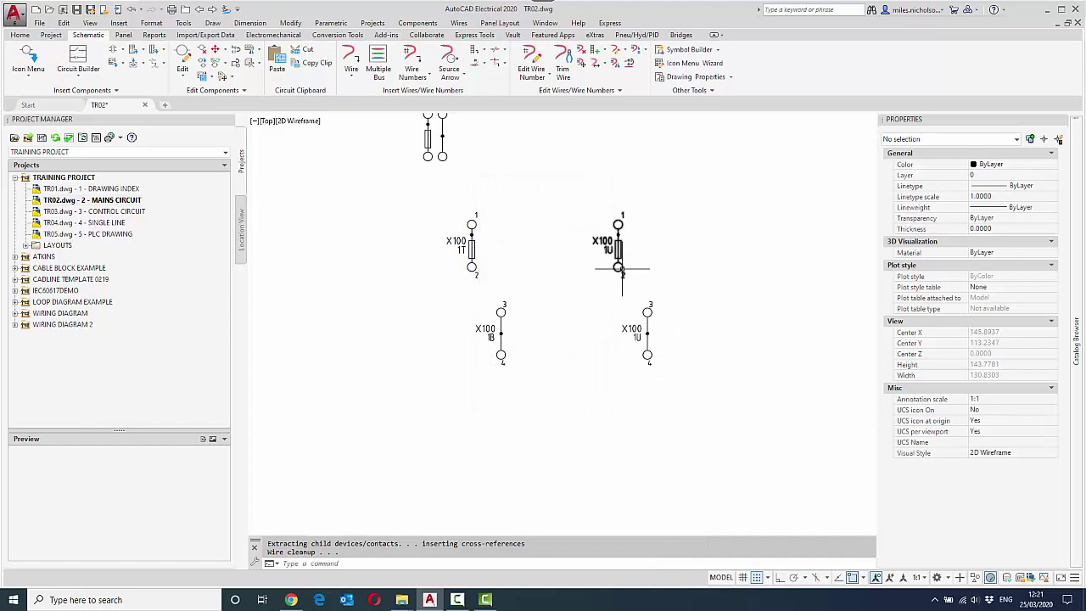
- Renumber the copied fuse terminal as 2T without mapping its symbol to the catalog number
click(618, 242)
right_click(618, 242)
click(618, 214)
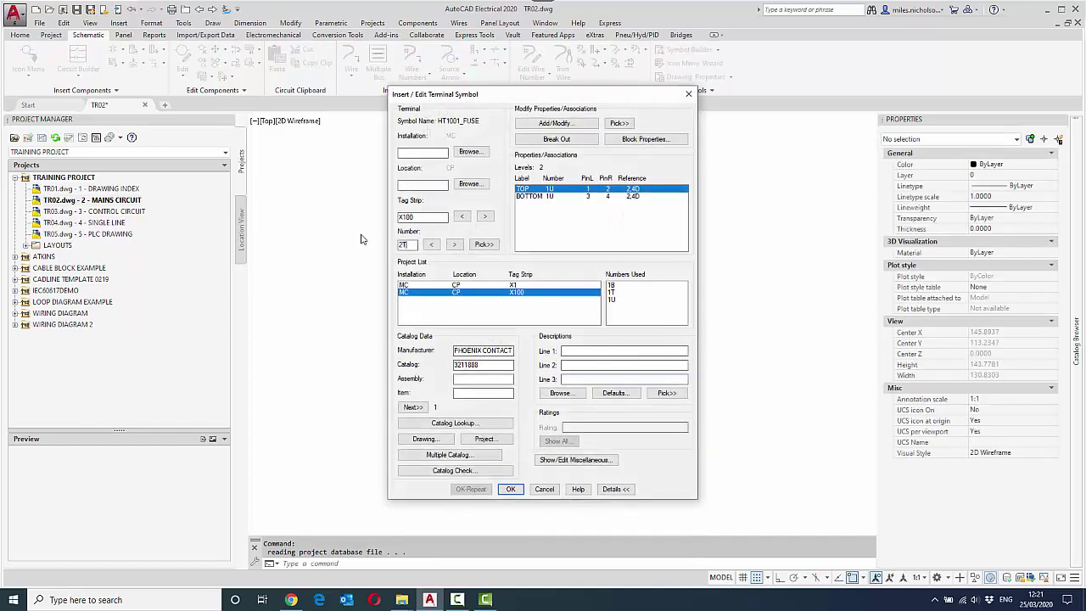
click(511, 489)
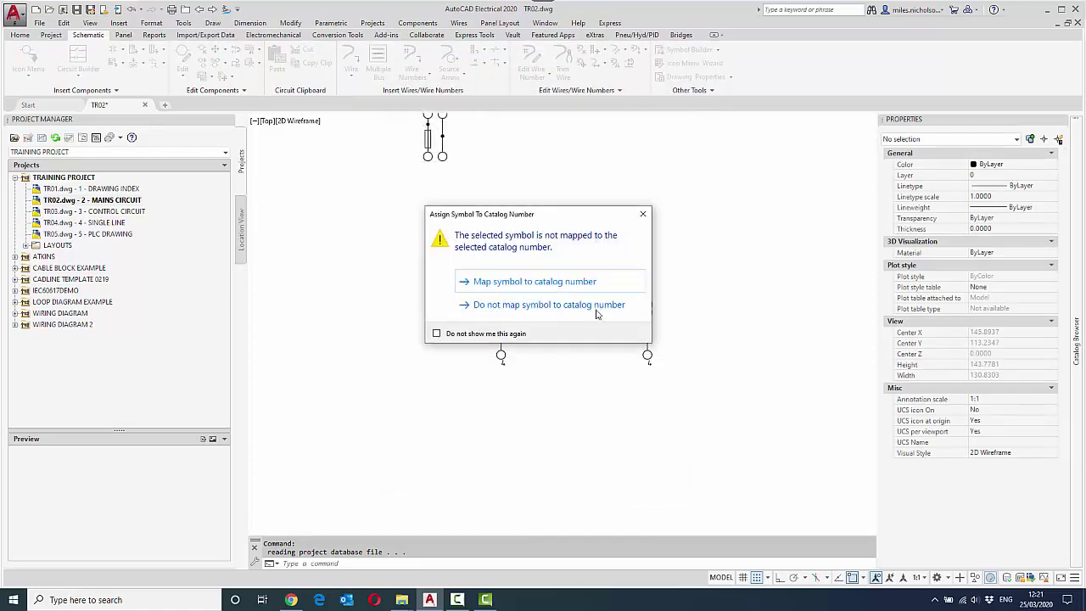
click(601, 309)
- Renumber the copied continuous terminal as 2B without mapping its symbol to the catalog number
right_click(647, 331)
click(641, 297)
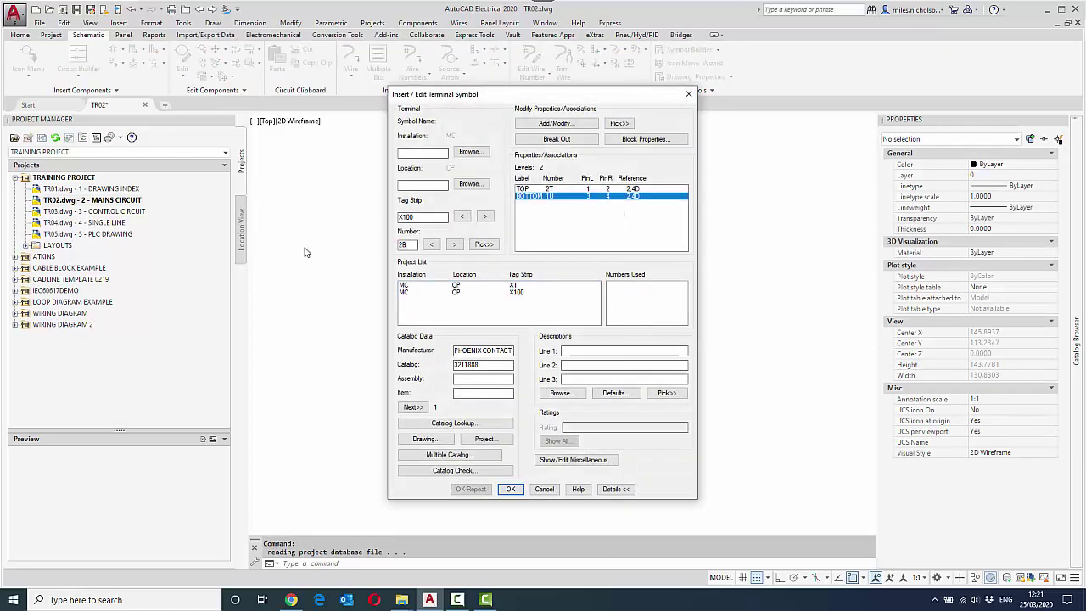
click(511, 489)
click(515, 309)
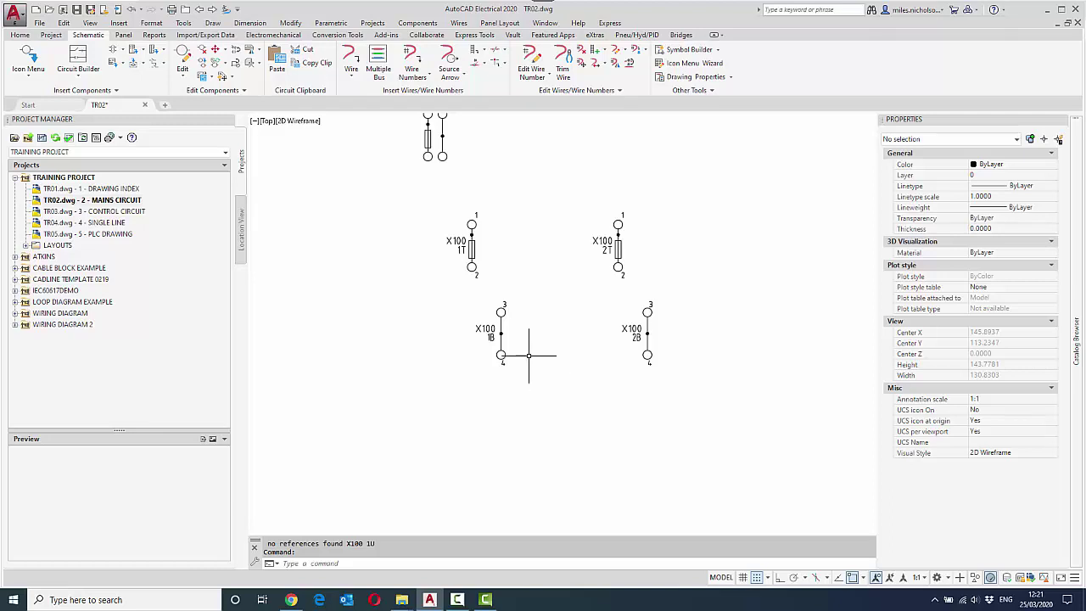
- Draw a horizontal wire of type JUMPER through the centre points of terminals 1B and 2B, extending past both sides
click(617, 51)
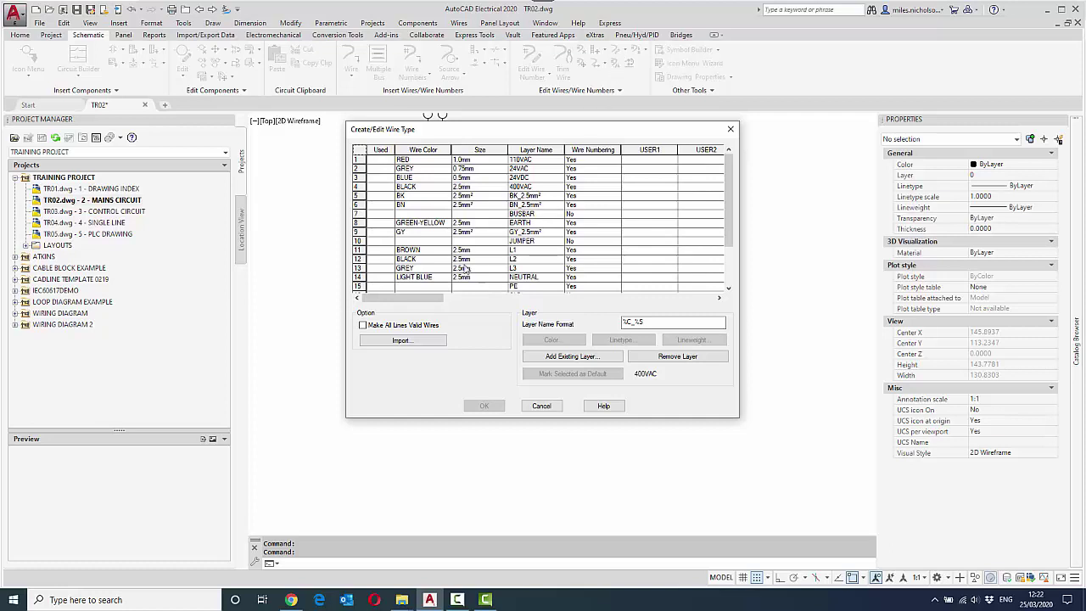
click(542, 406)
click(348, 56)
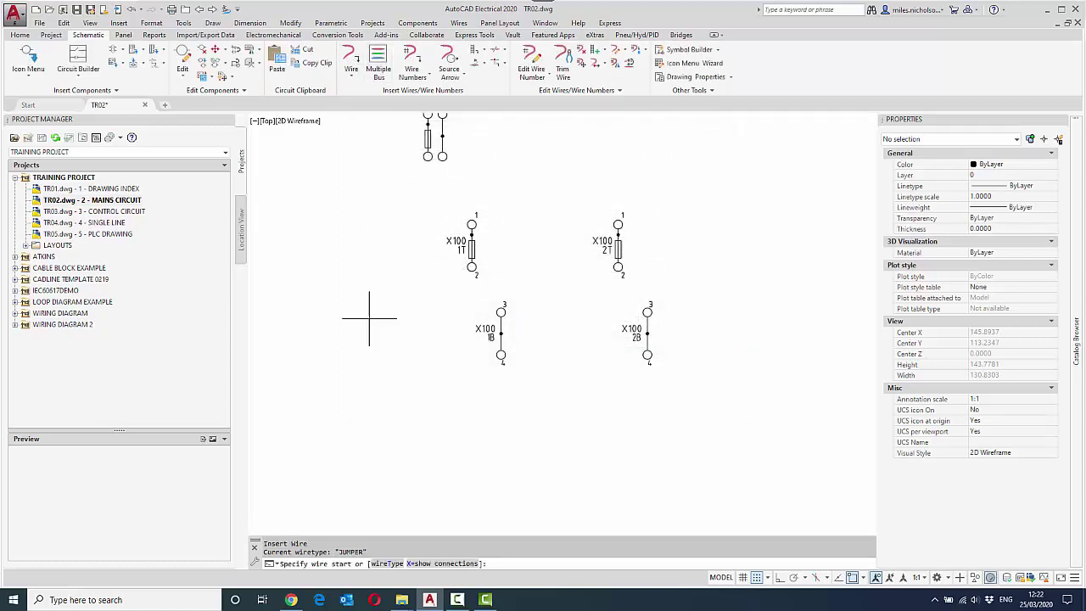
click(389, 564)
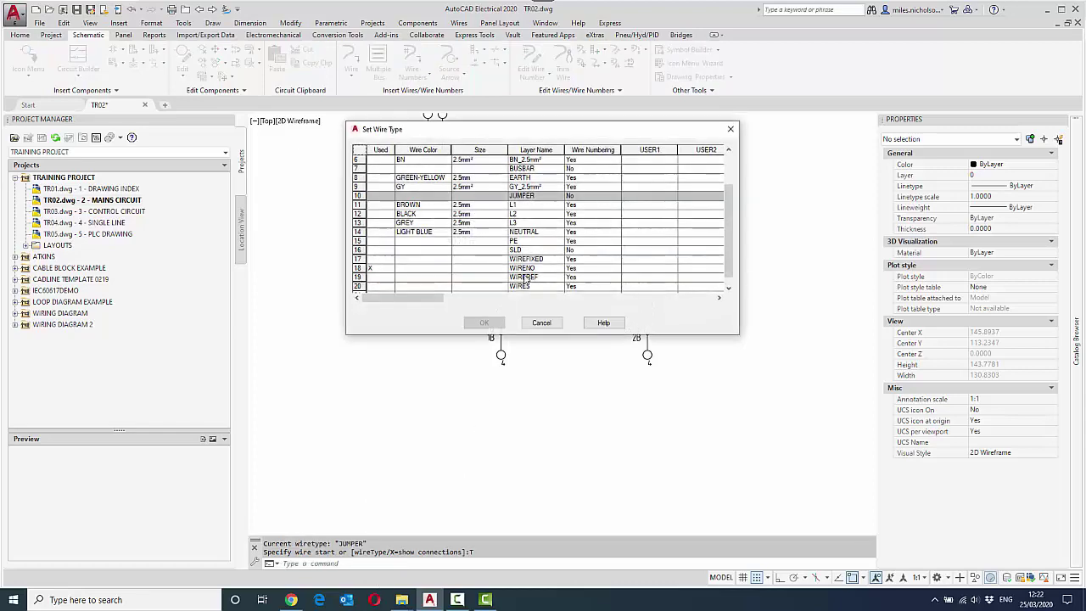
click(522, 196)
click(484, 322)
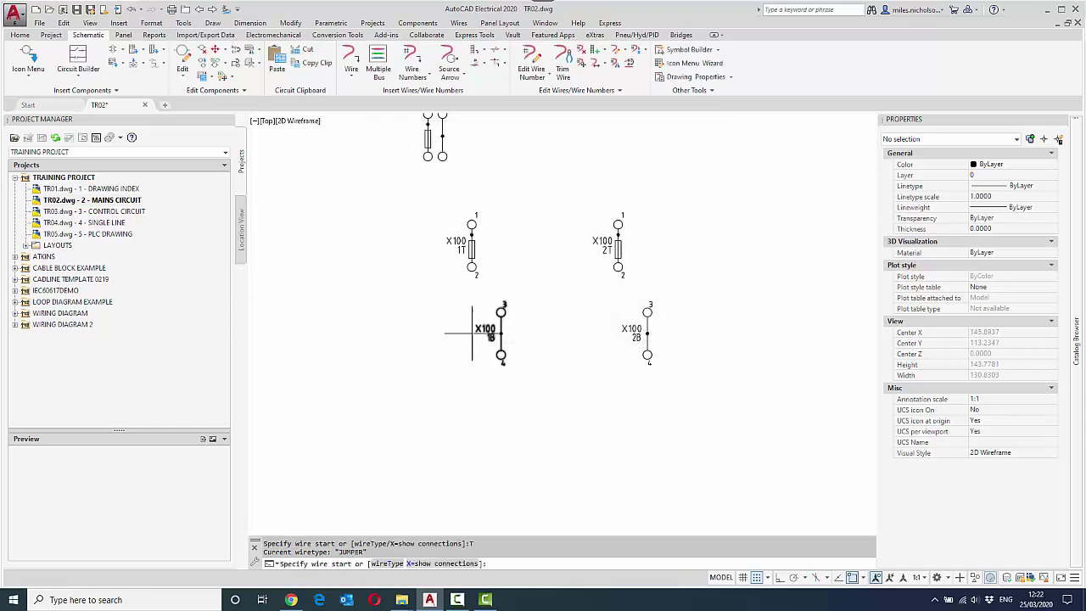
click(442, 333)
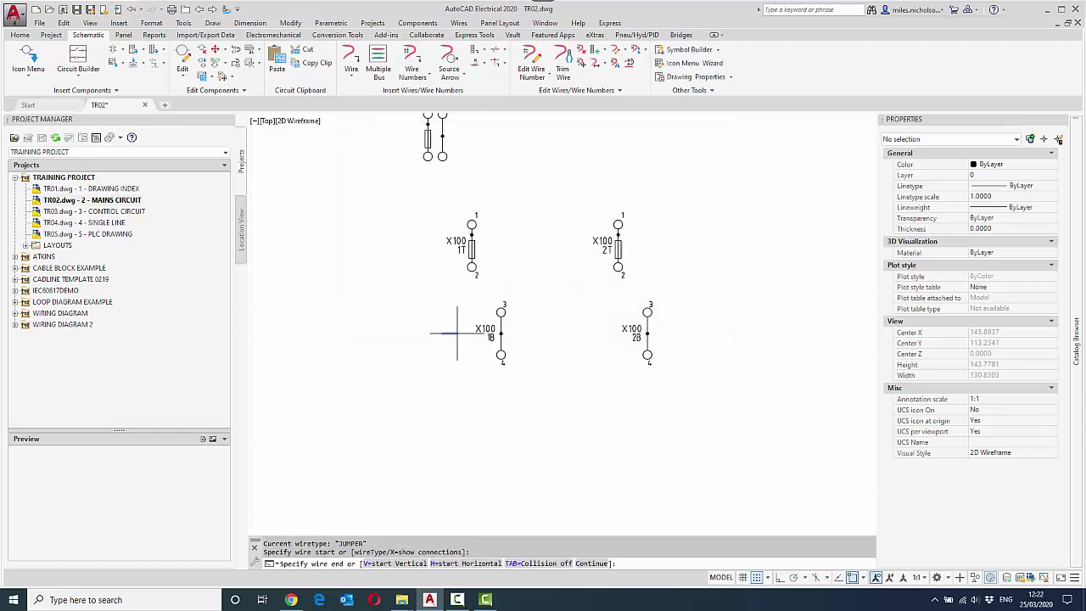
click(692, 333)
key(Return)
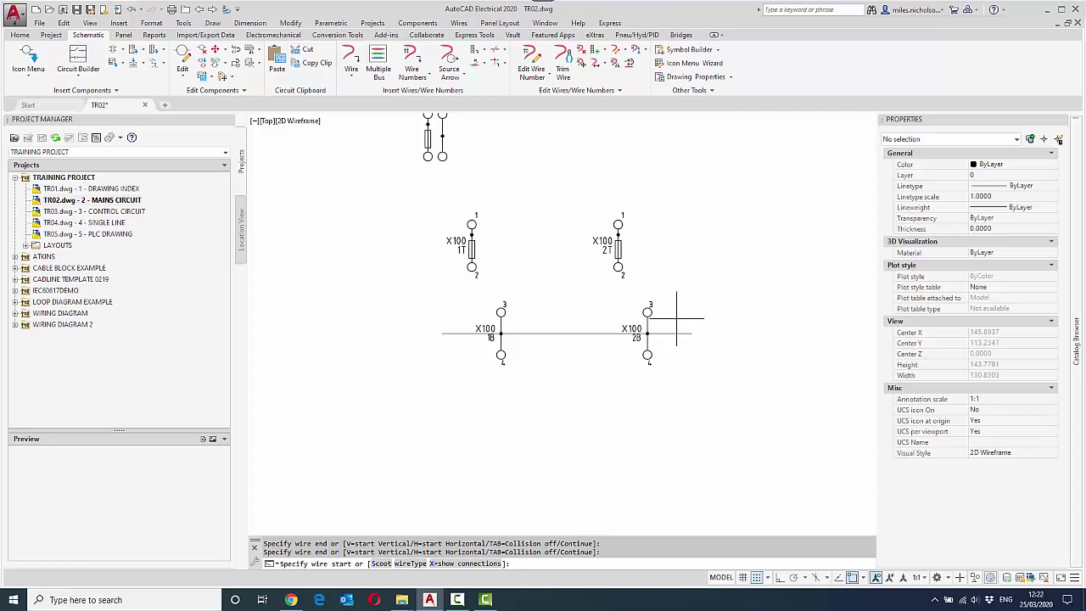
- Open terminal strip X100 in the Terminal Strip Editor
click(123, 35)
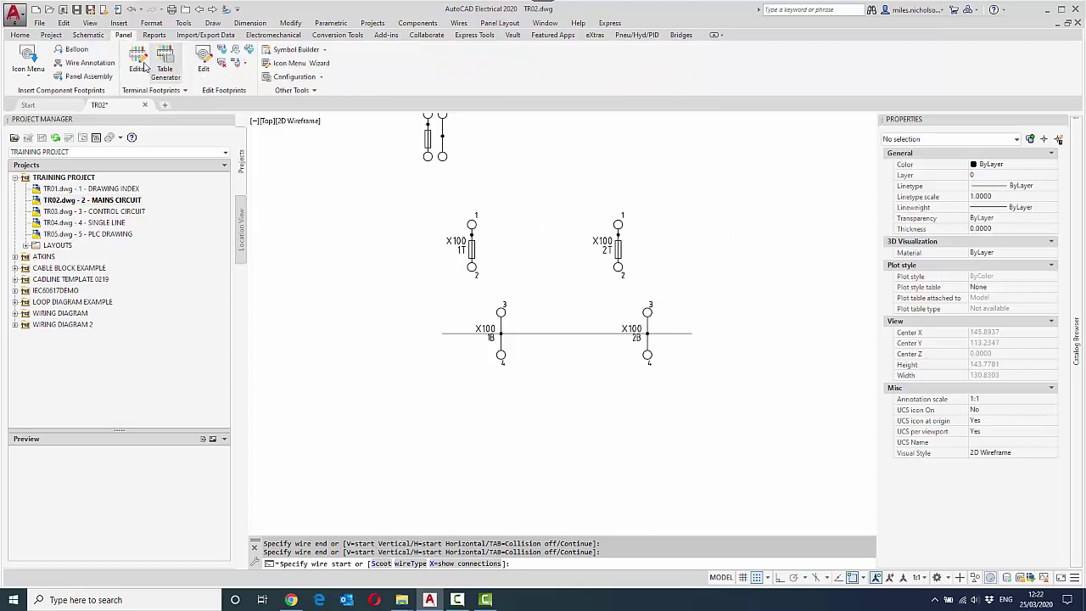
click(143, 66)
click(510, 303)
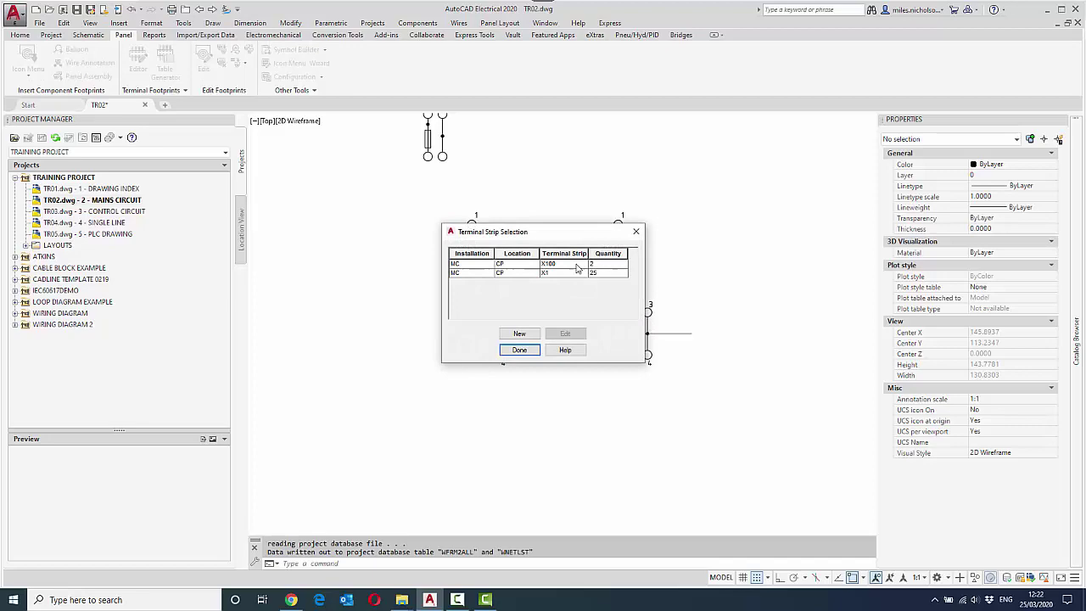
click(577, 268)
click(565, 333)
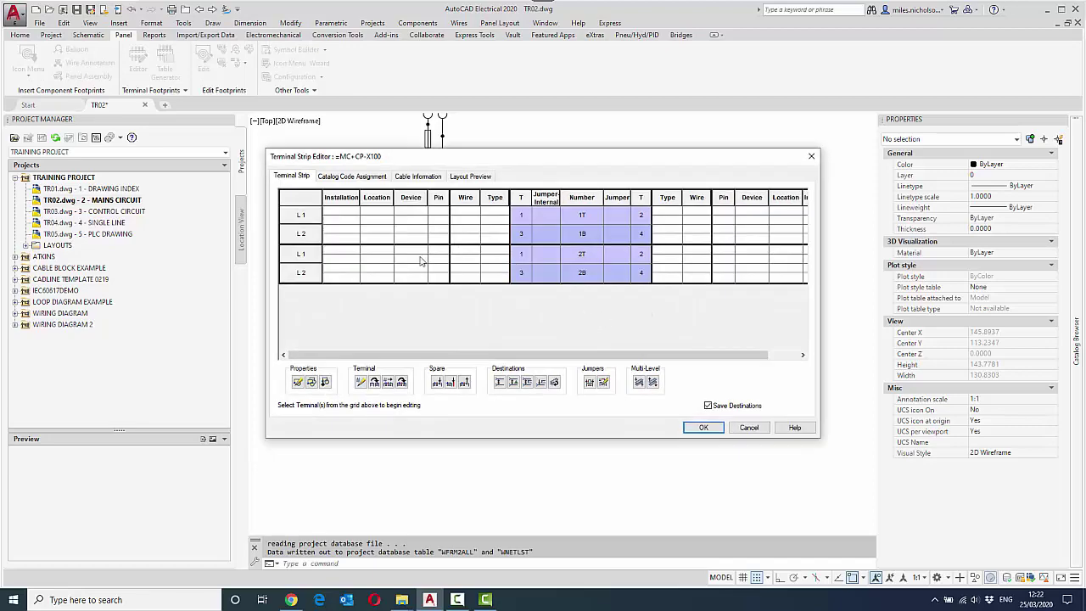